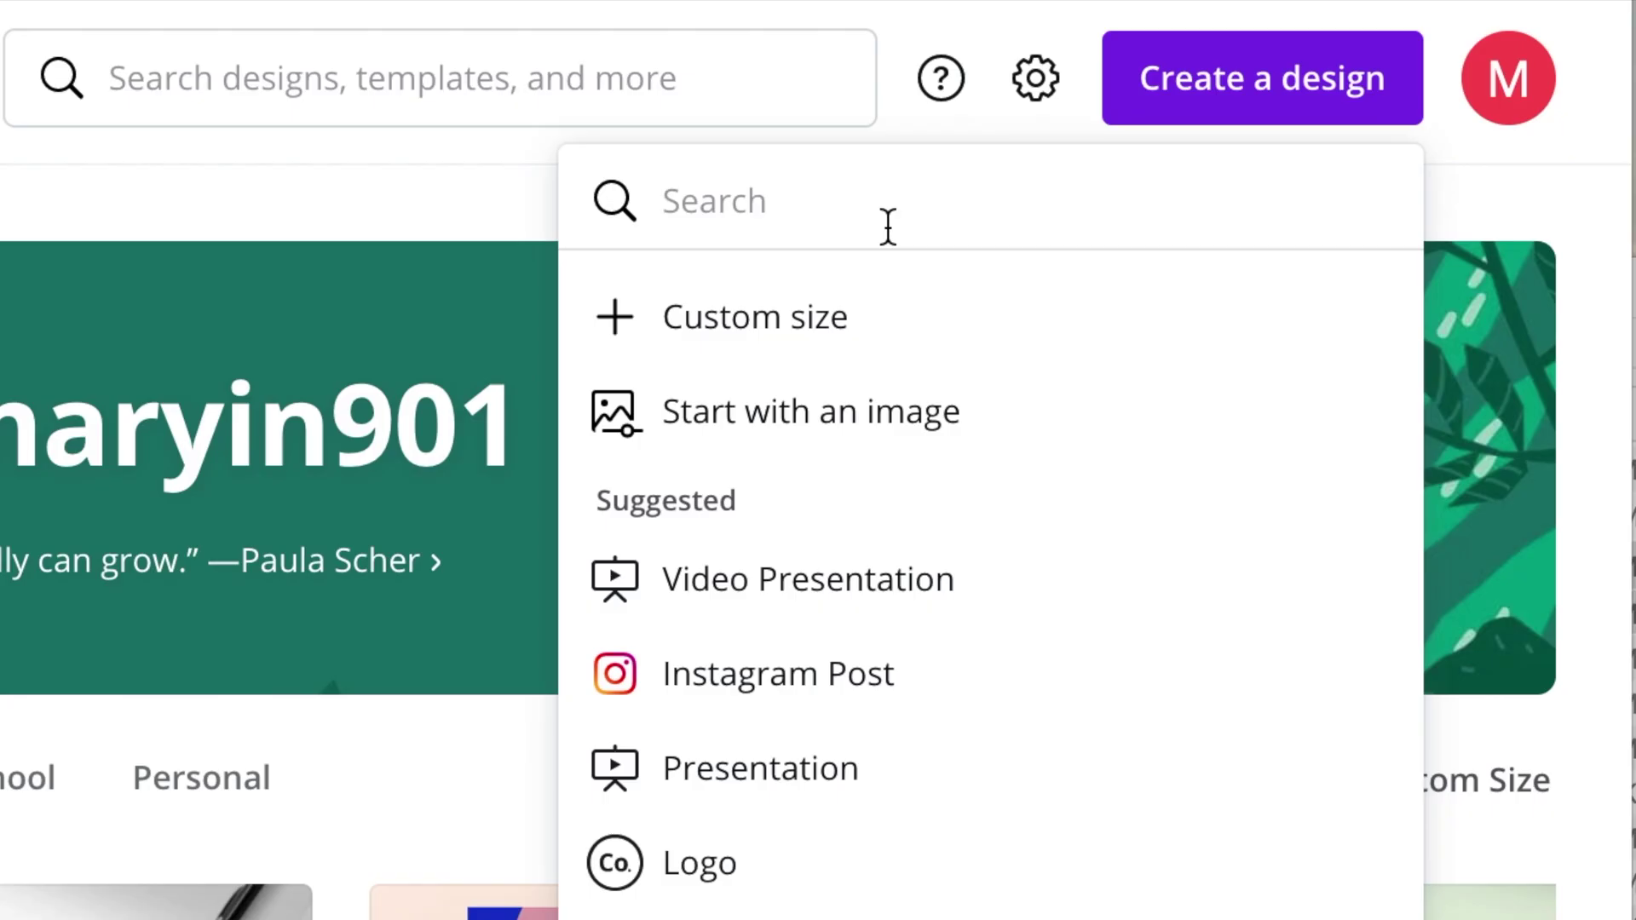
Step: Search 'THU' and start a blank 1280 × 720 px YouTube Thumbnail design
{"action": "type", "text": "THU"}
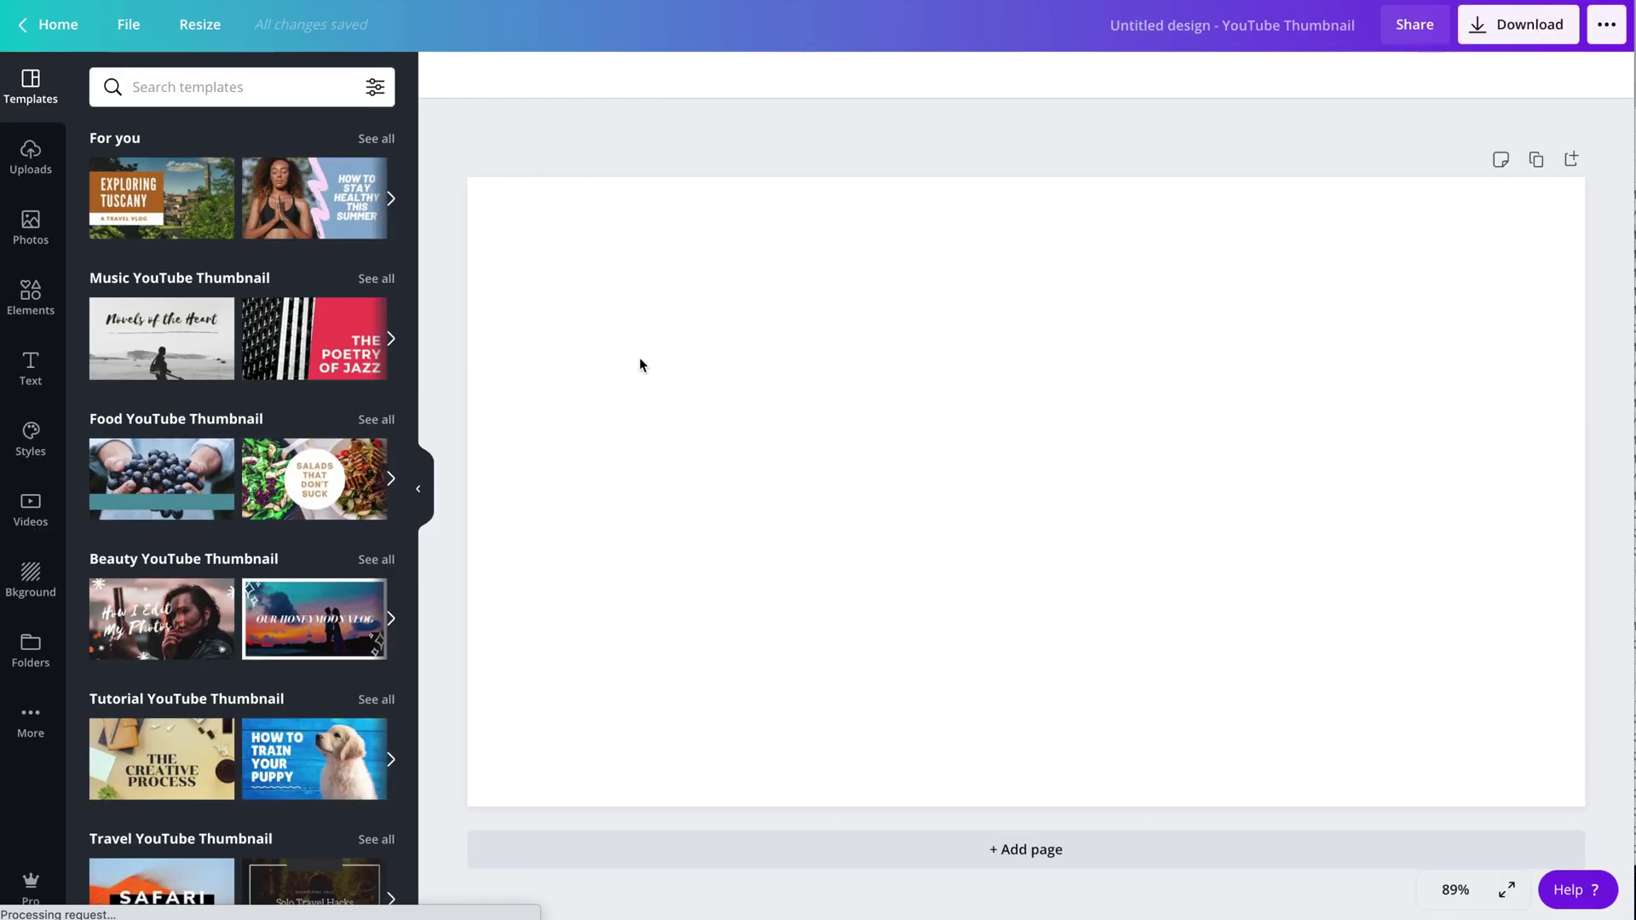
{"action": "left_click", "coordinate": [657, 393]}
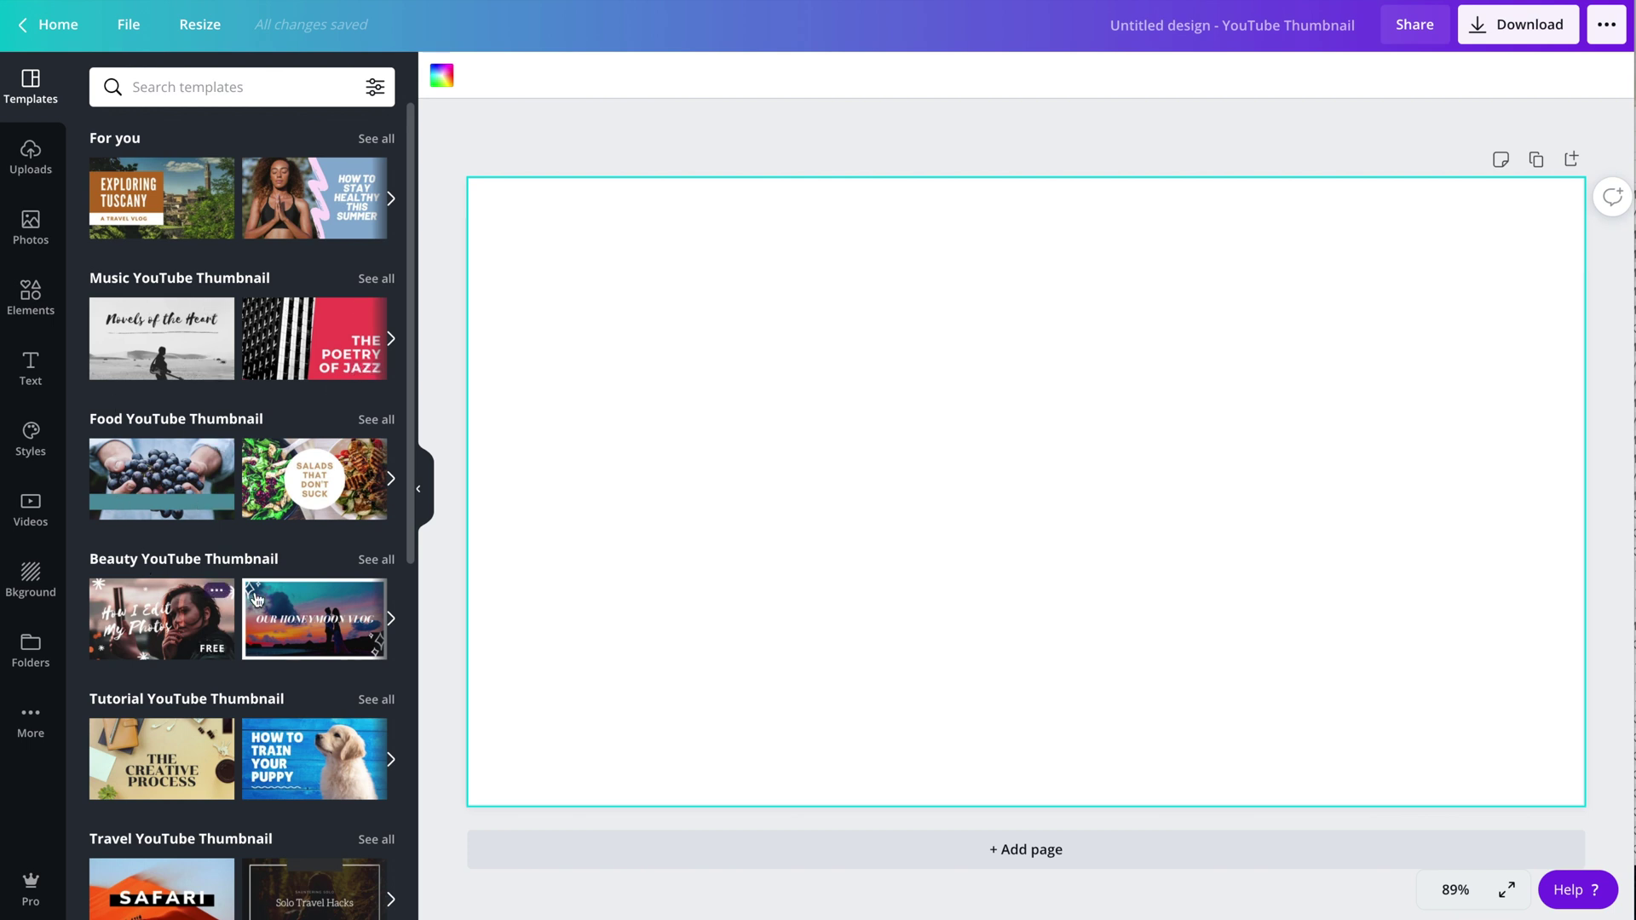
{"action": "left_click", "coordinate": [319, 594]}
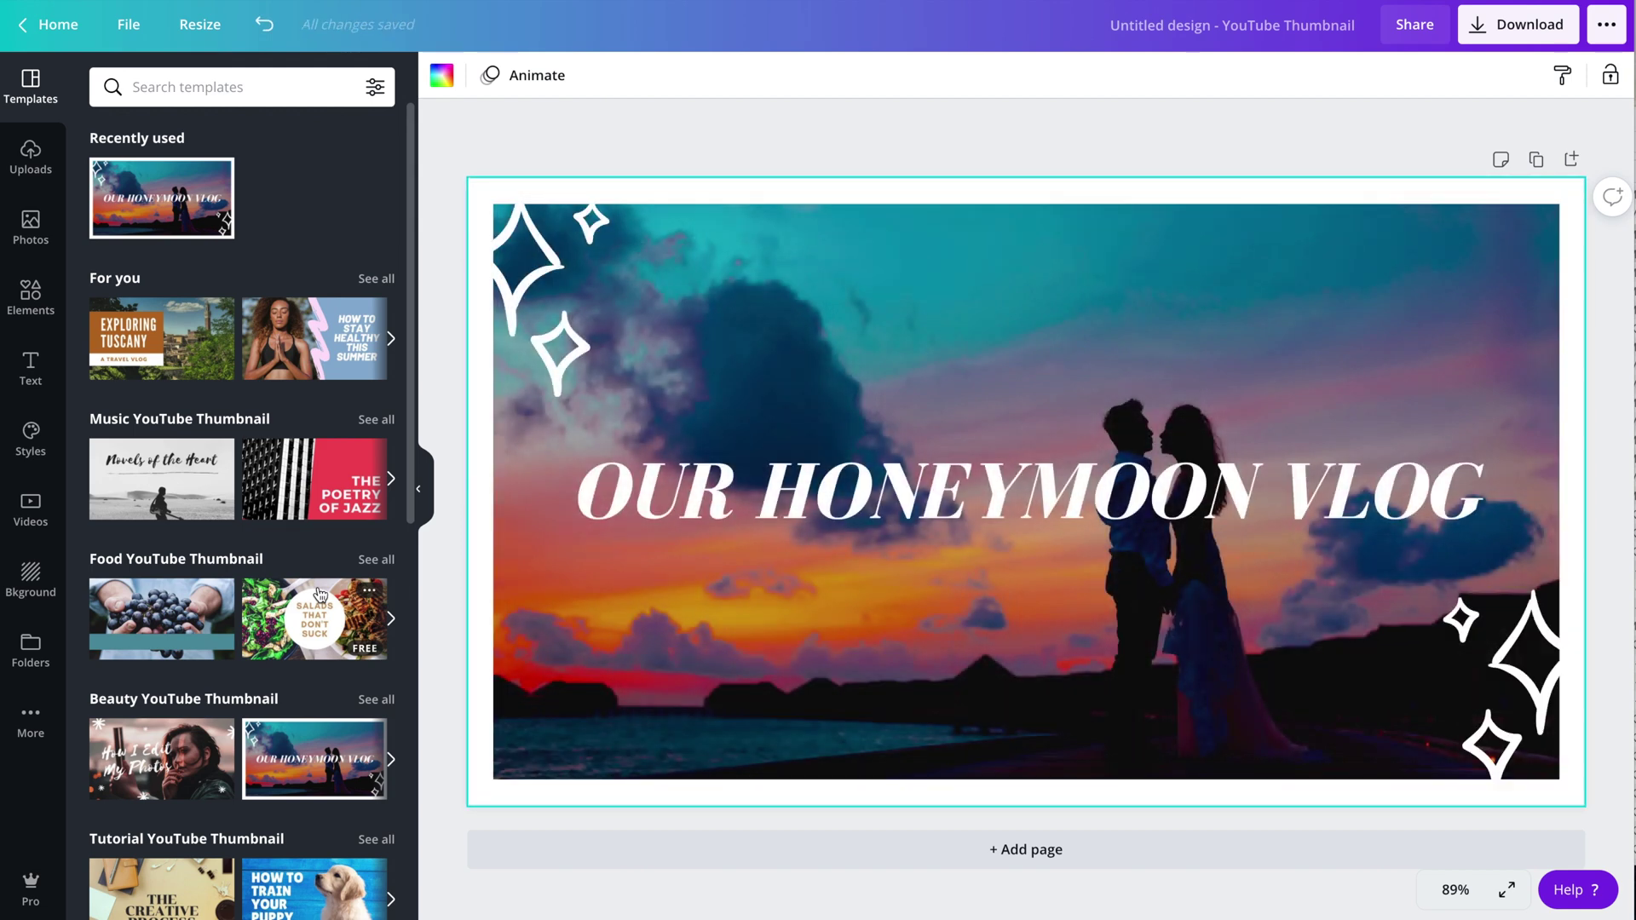
{"action": "scroll", "coordinate": [319, 594], "scroll_direction": "down", "scroll_amount": 3}
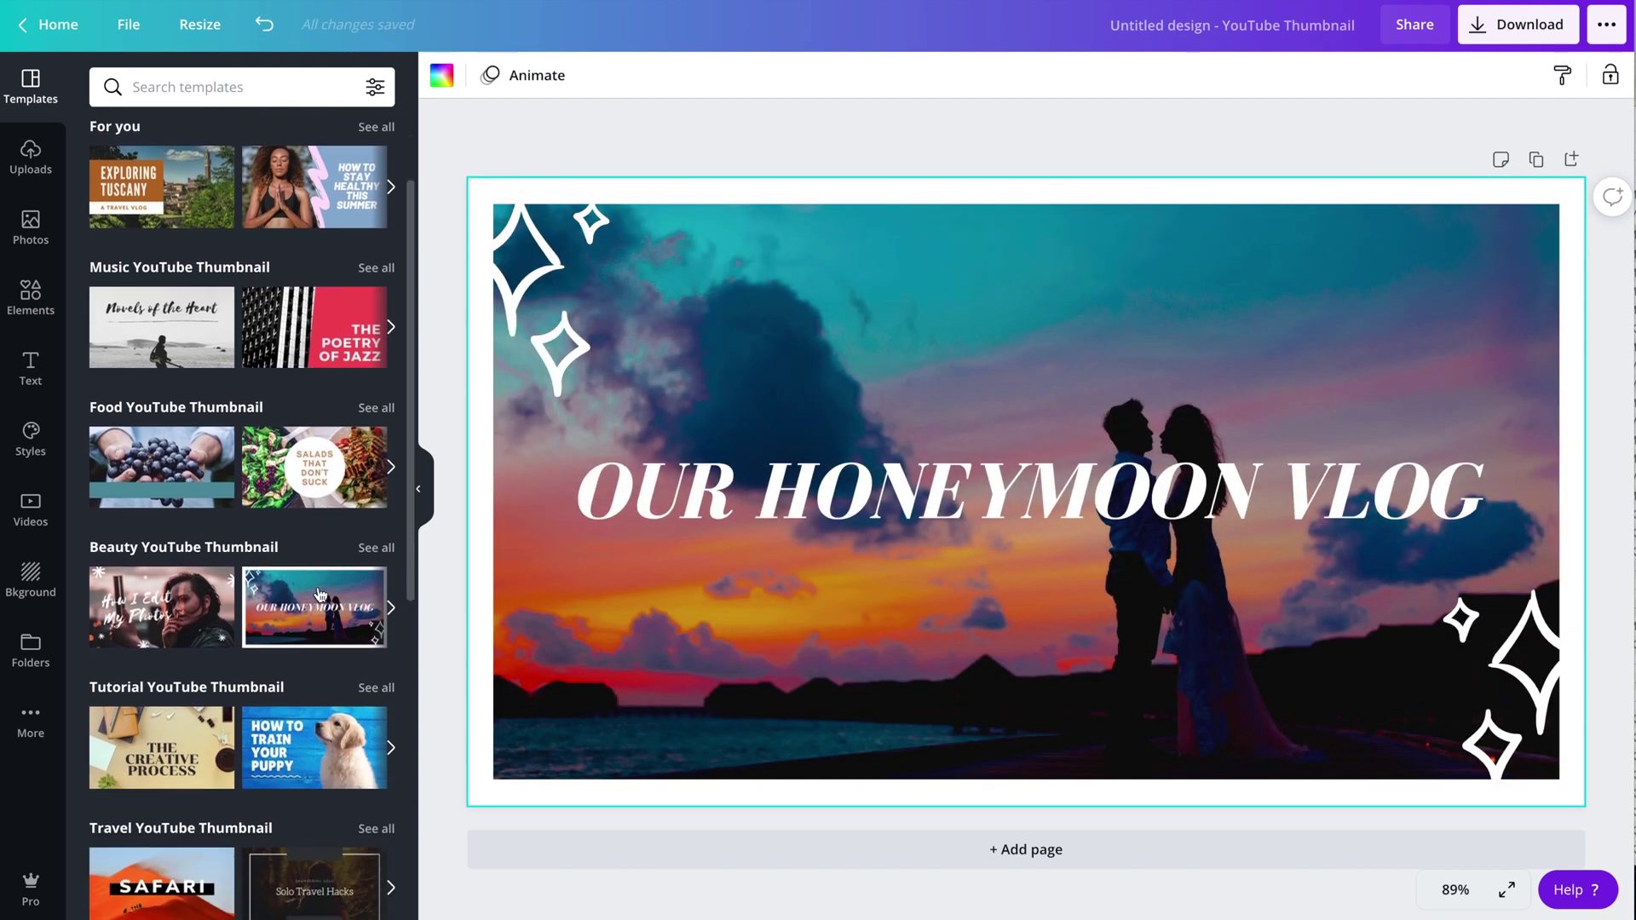
{"action": "scroll", "coordinate": [320, 594], "scroll_direction": "down", "scroll_amount": 2}
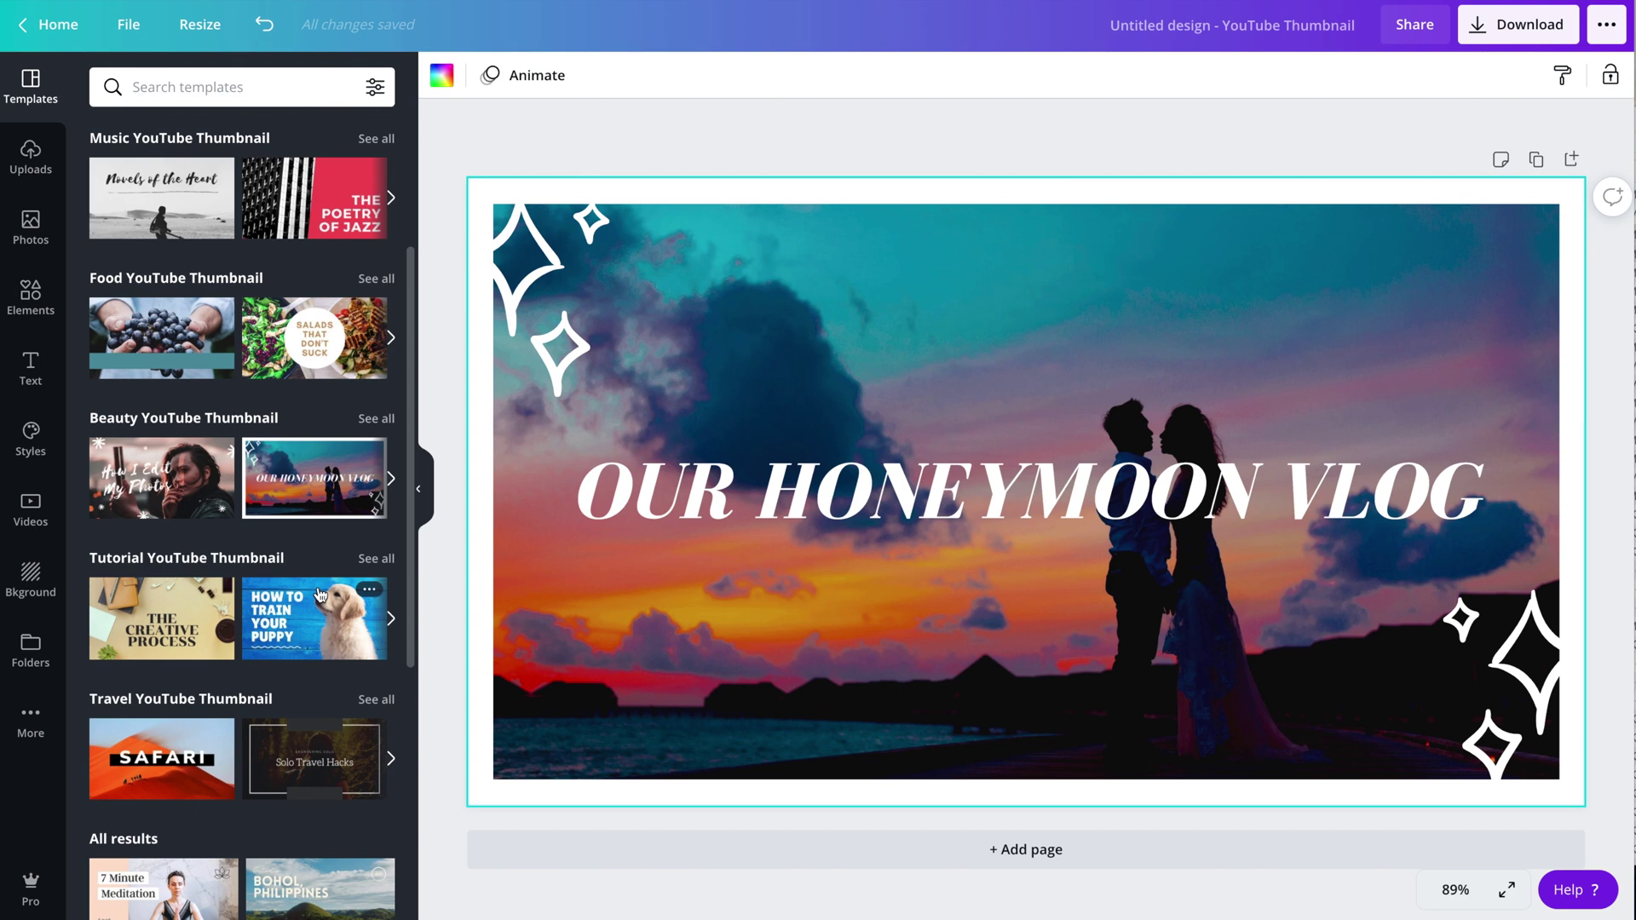
{"action": "left_click", "coordinate": [320, 594]}
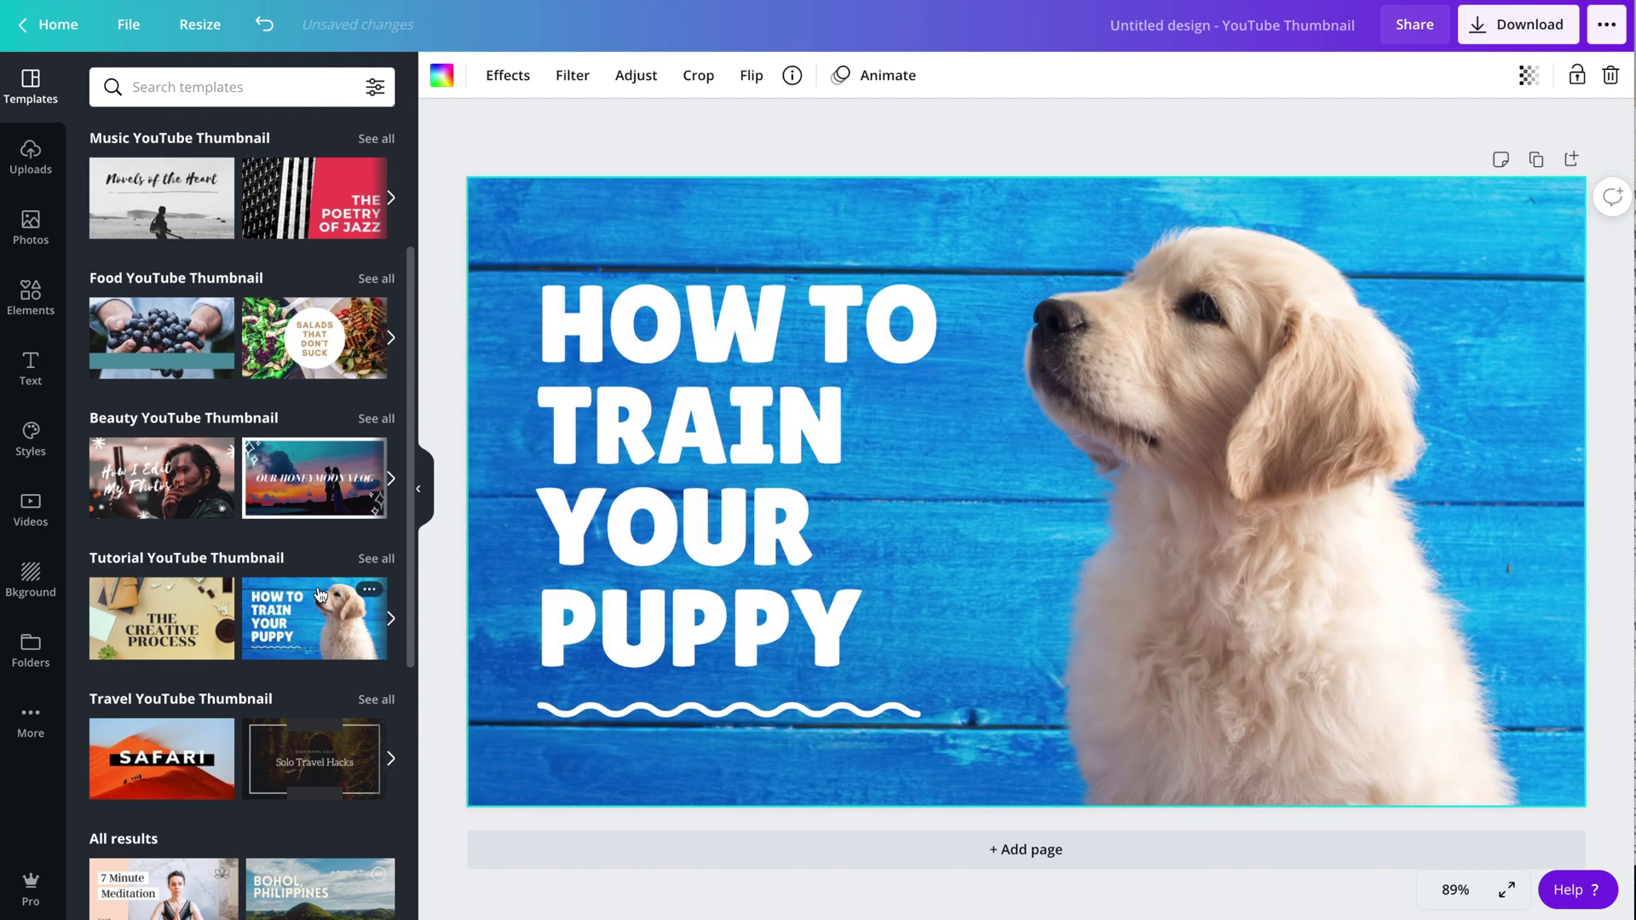
{"action": "scroll", "coordinate": [320, 594], "scroll_direction": "down", "scroll_amount": 3}
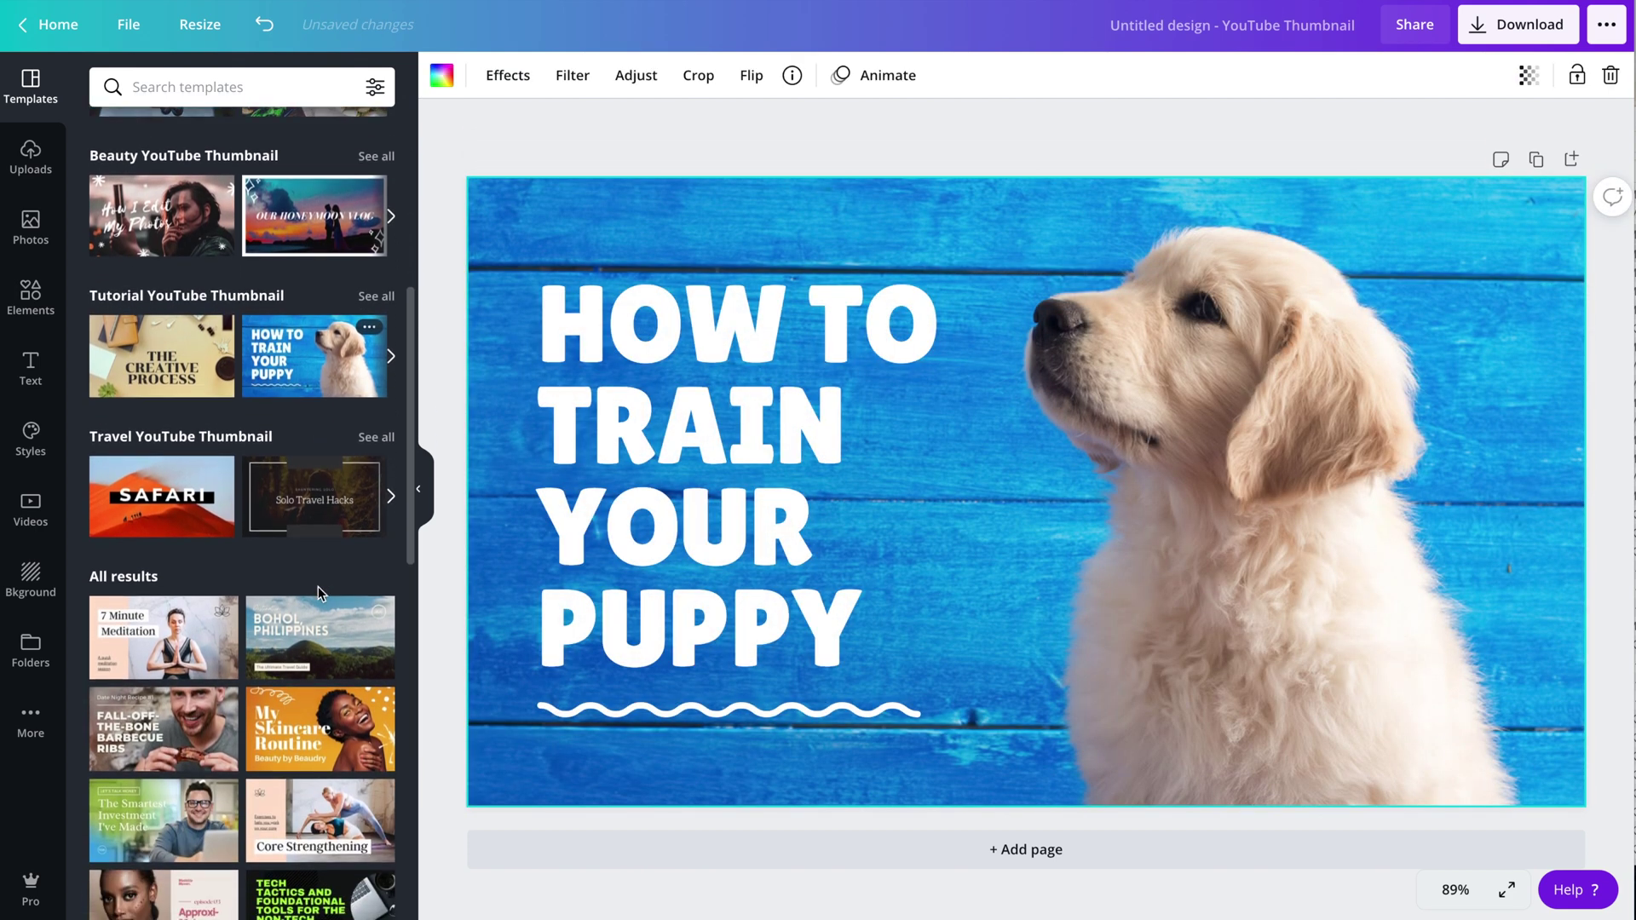
{"action": "scroll", "coordinate": [319, 586], "scroll_direction": "down", "scroll_amount": 1}
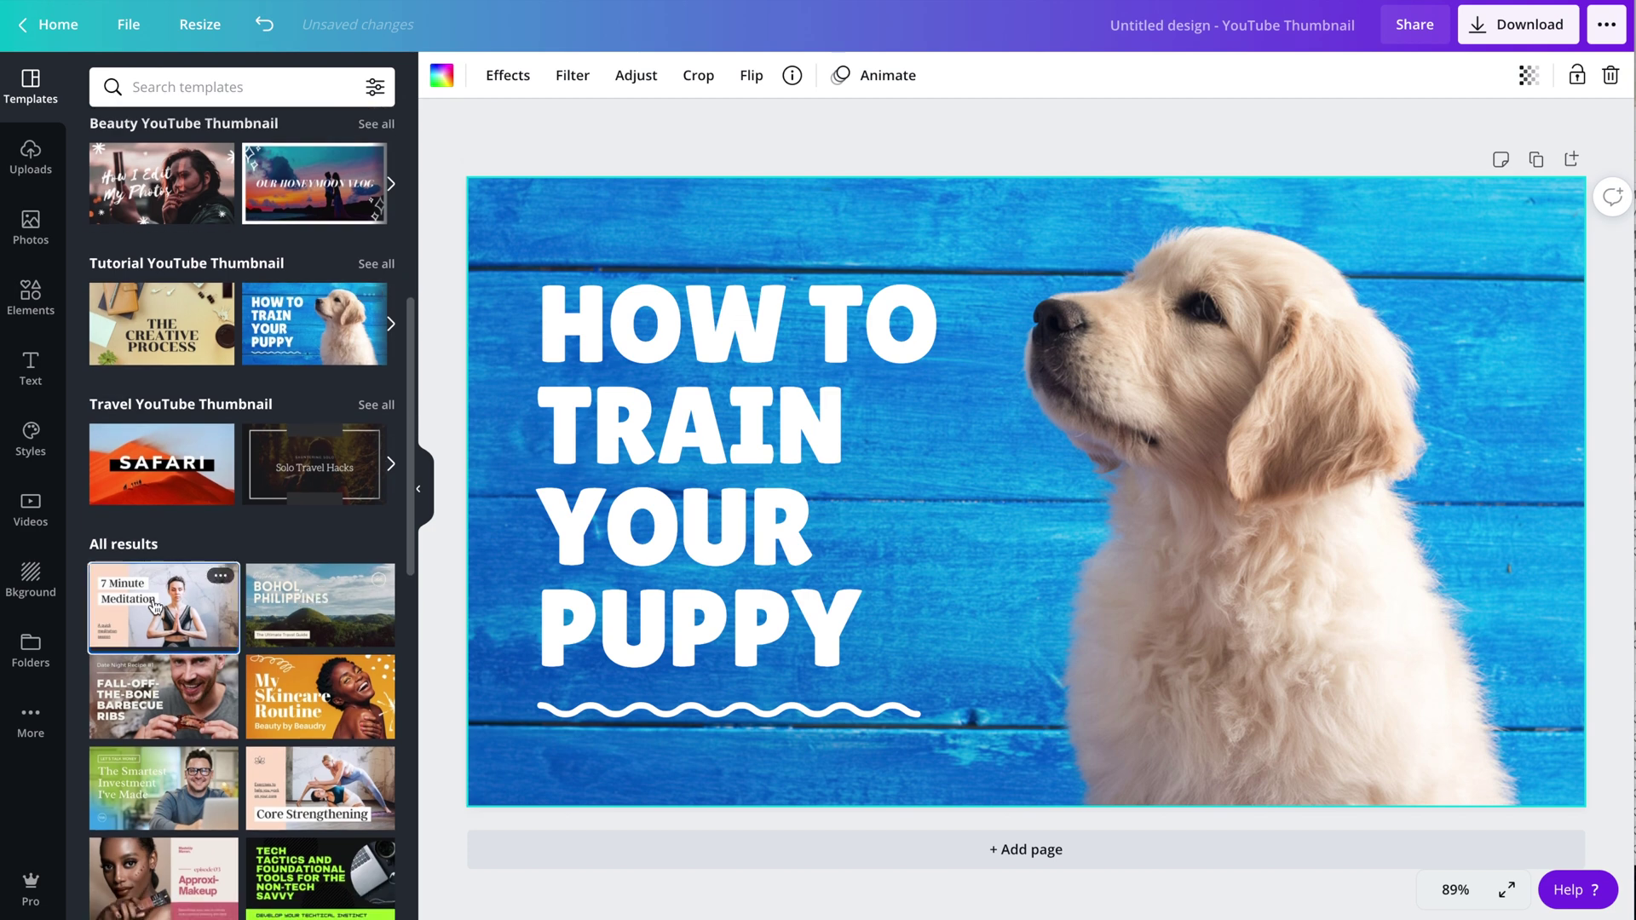
{"action": "left_click", "coordinate": [154, 606]}
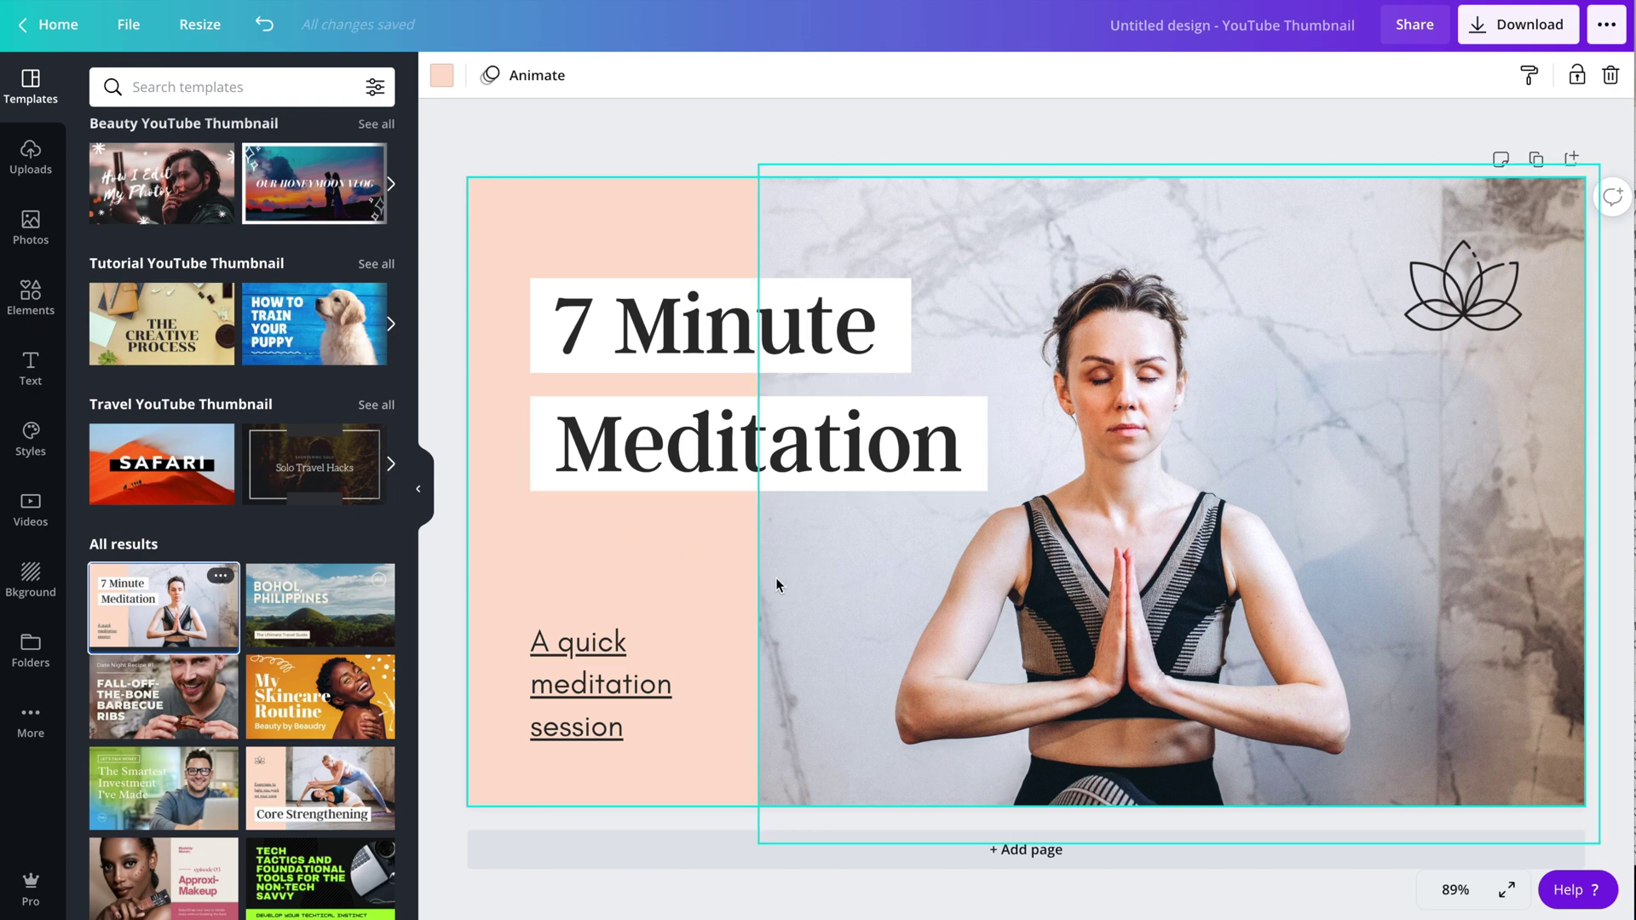
{"action": "scroll", "coordinate": [341, 421], "scroll_direction": "up", "scroll_amount": 5}
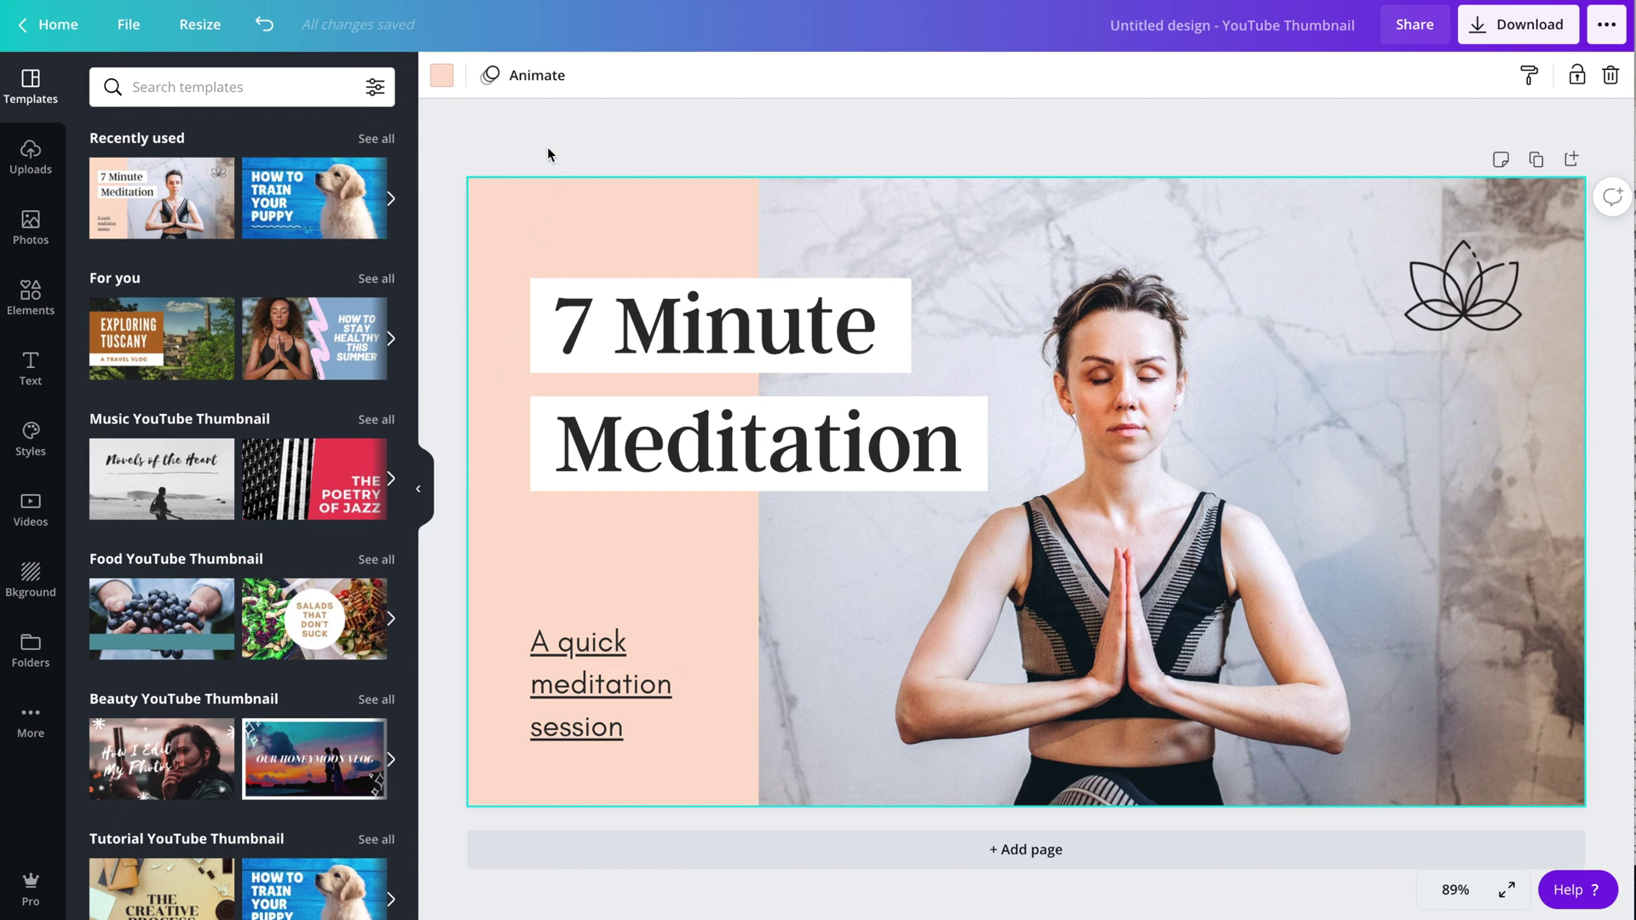
{"action": "left_click_drag", "start_coordinate": [509, 156], "coordinate": [1562, 831]}
{"action": "key", "text": "Delete"}
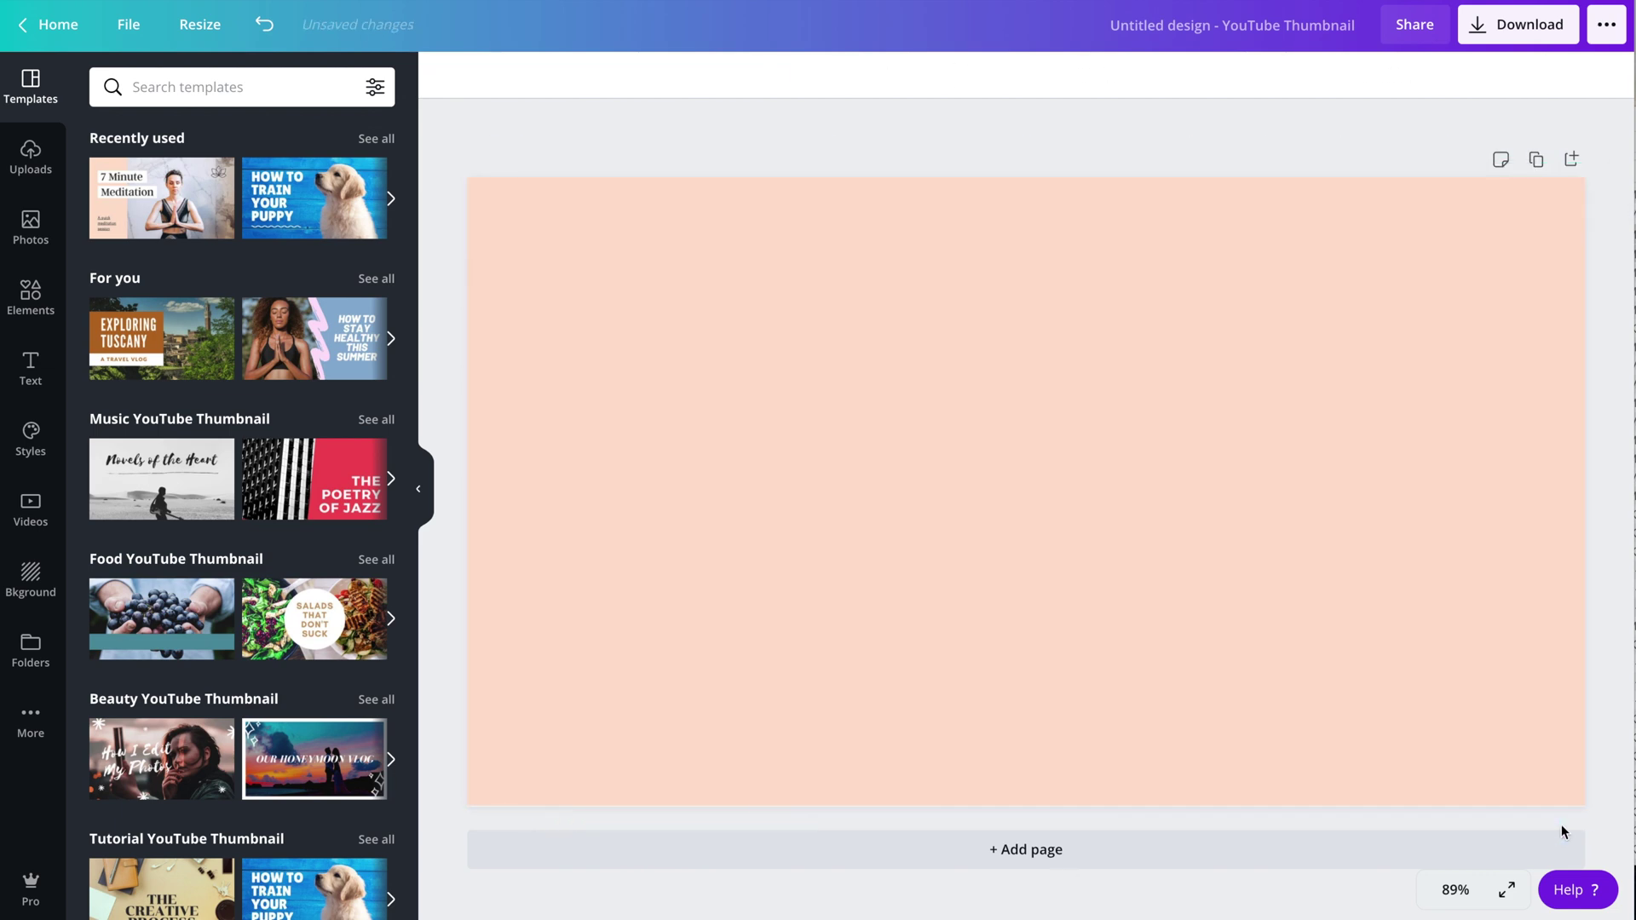
{"action": "left_click", "coordinate": [1200, 439]}
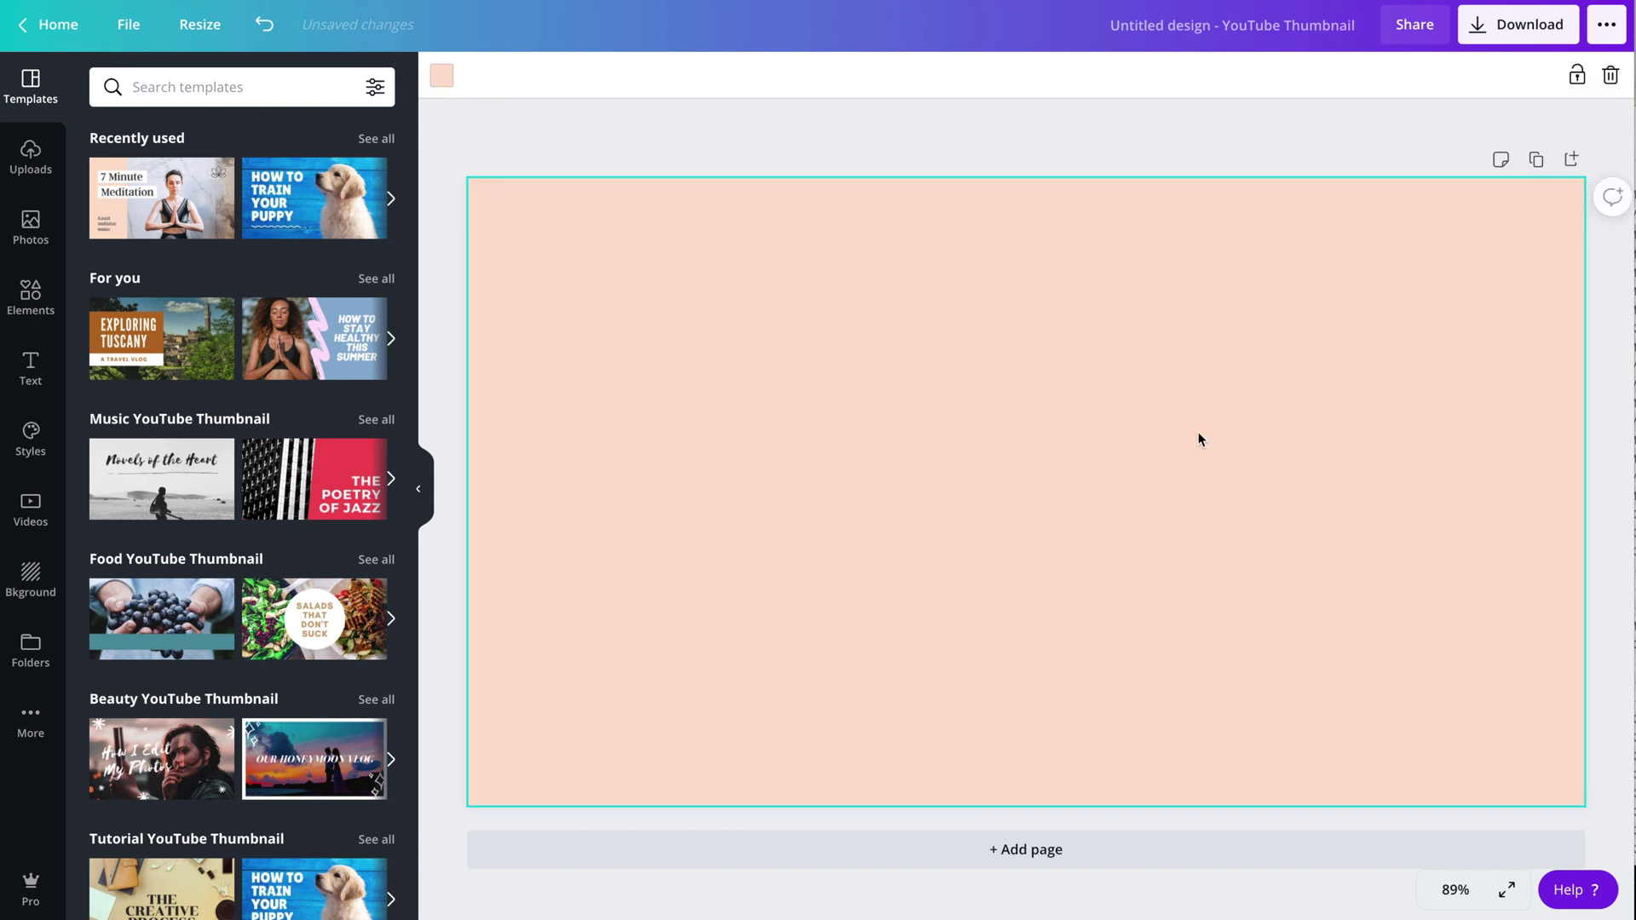
{"action": "key", "text": "Delete"}
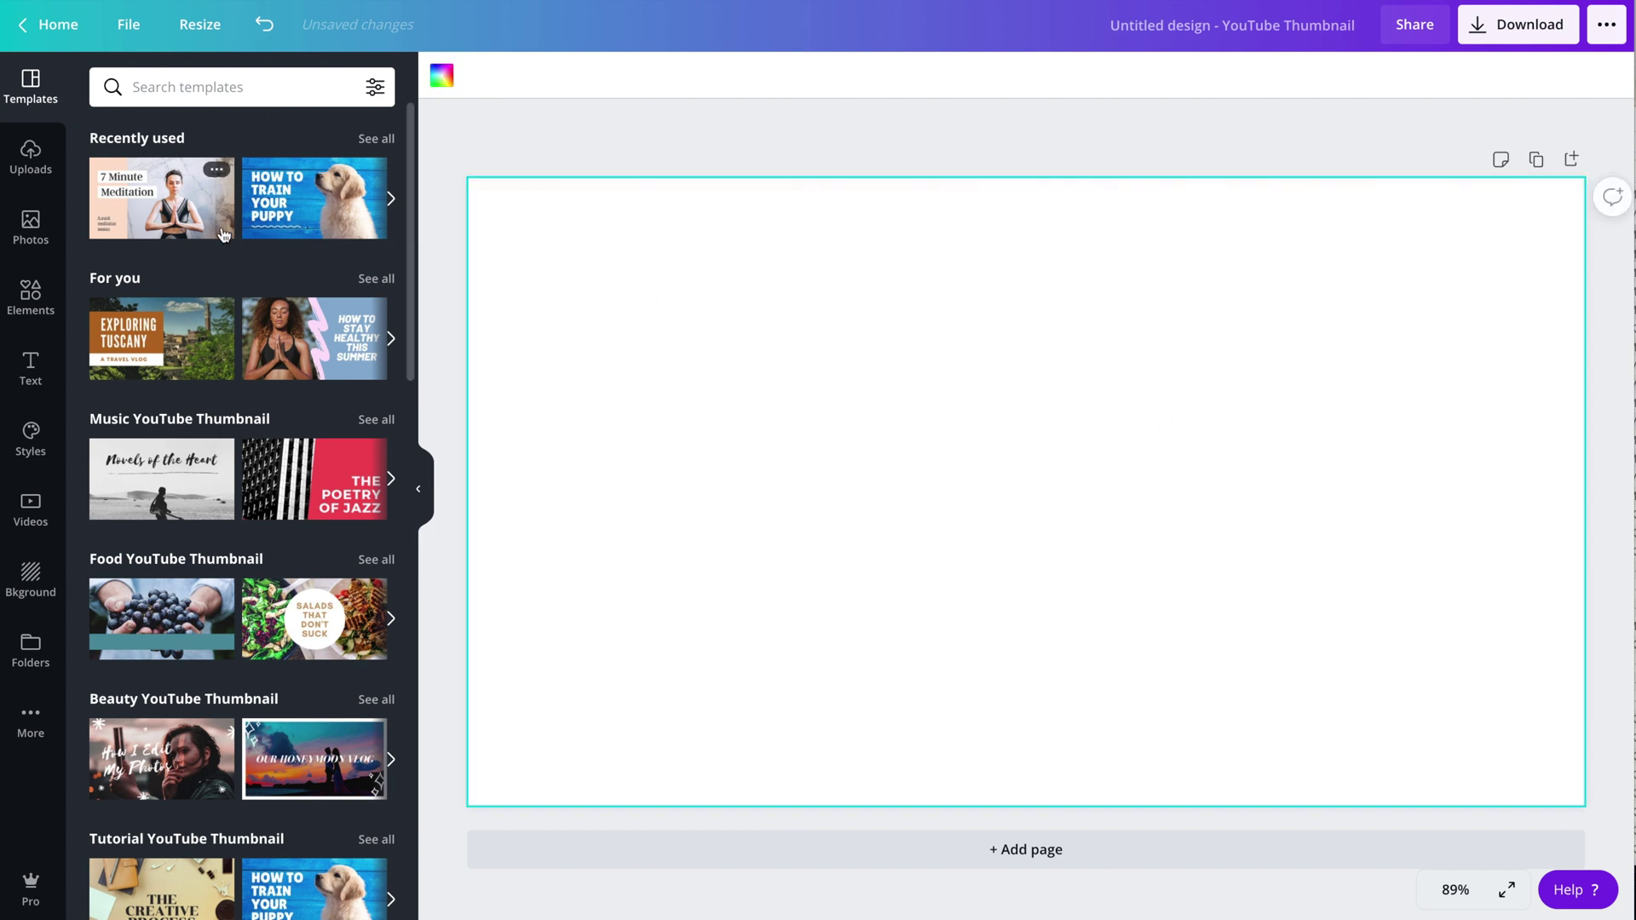
Step: Add a square shape from Elements at the page's top-left corner and colour it teal
{"action": "left_click", "coordinate": [31, 294]}
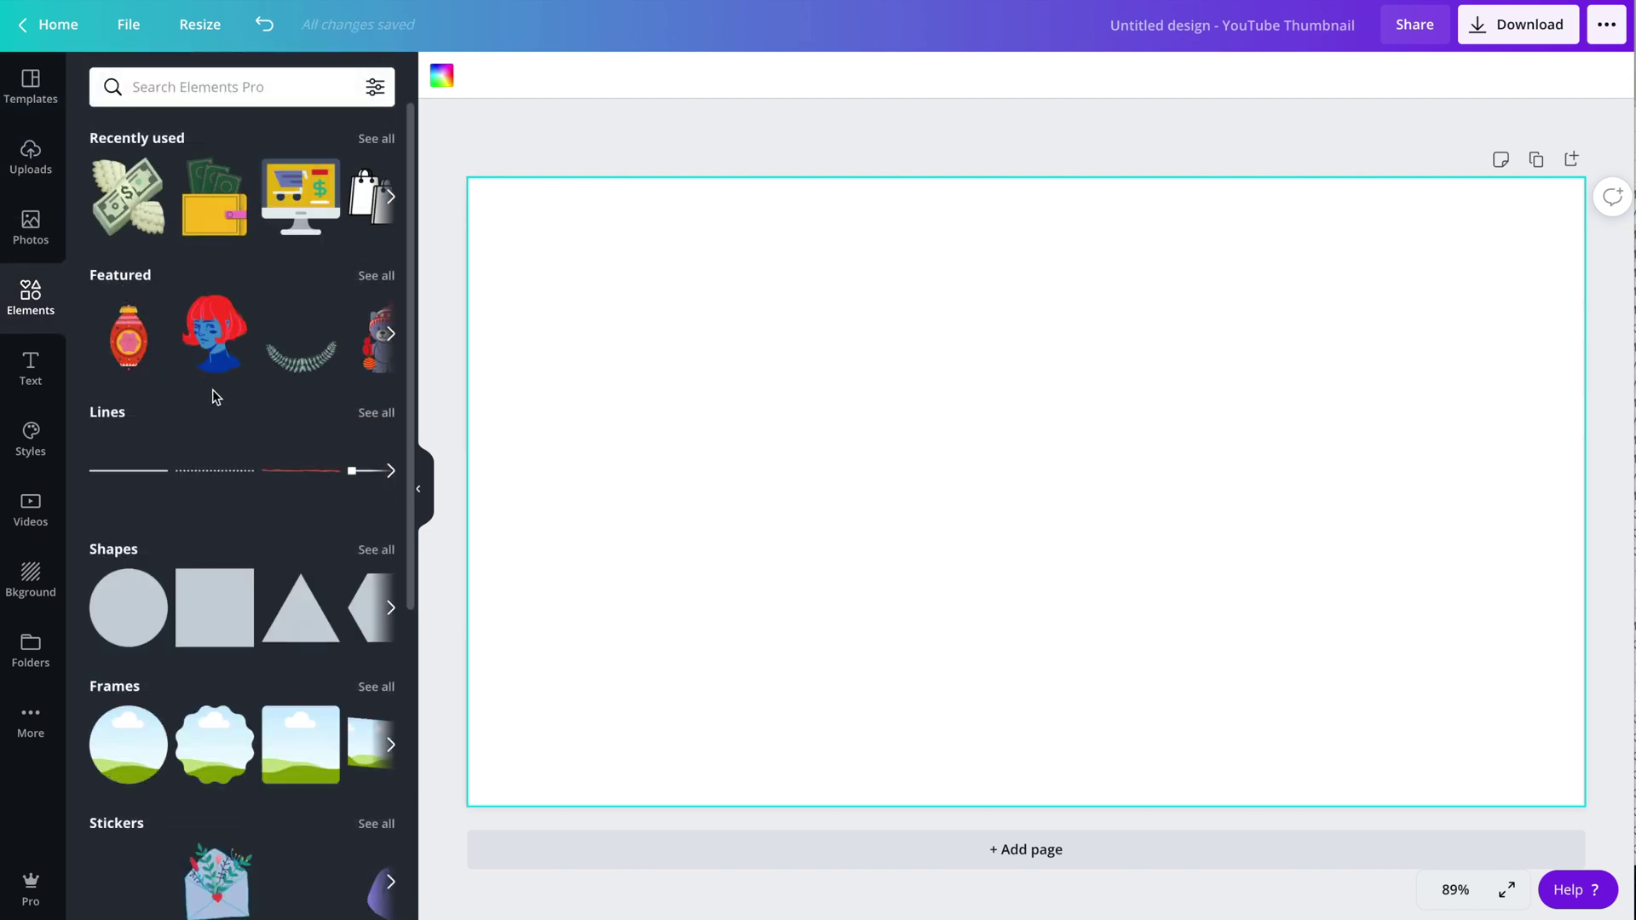
{"action": "scroll", "coordinate": [213, 394], "scroll_direction": "down", "scroll_amount": 3}
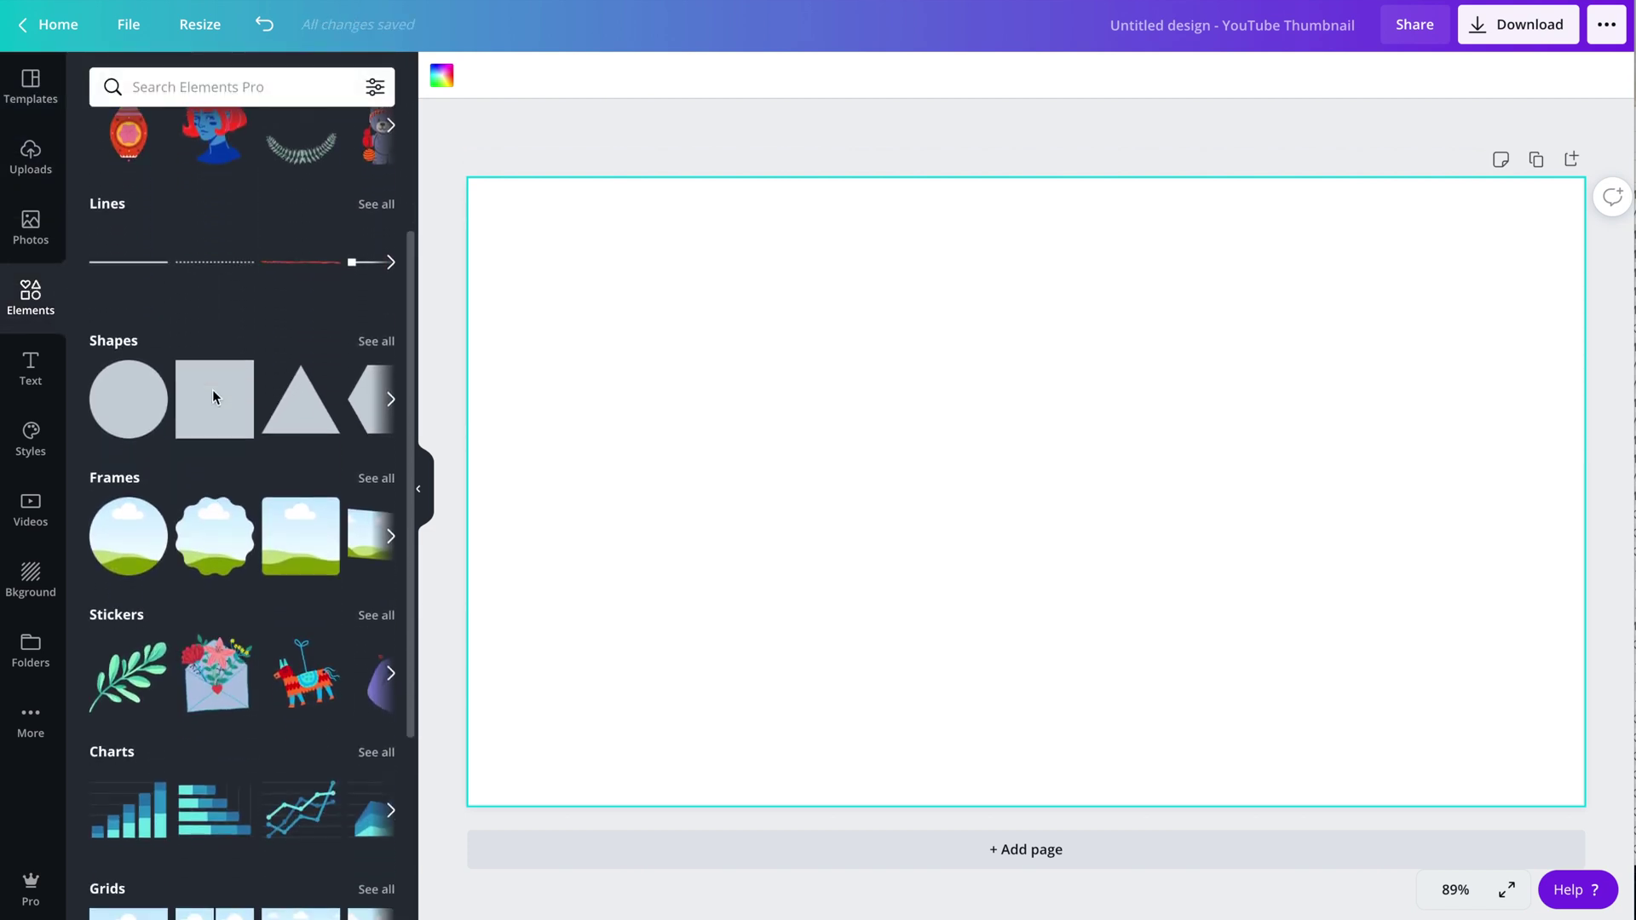
{"action": "scroll", "coordinate": [213, 396], "scroll_direction": "down", "scroll_amount": 2}
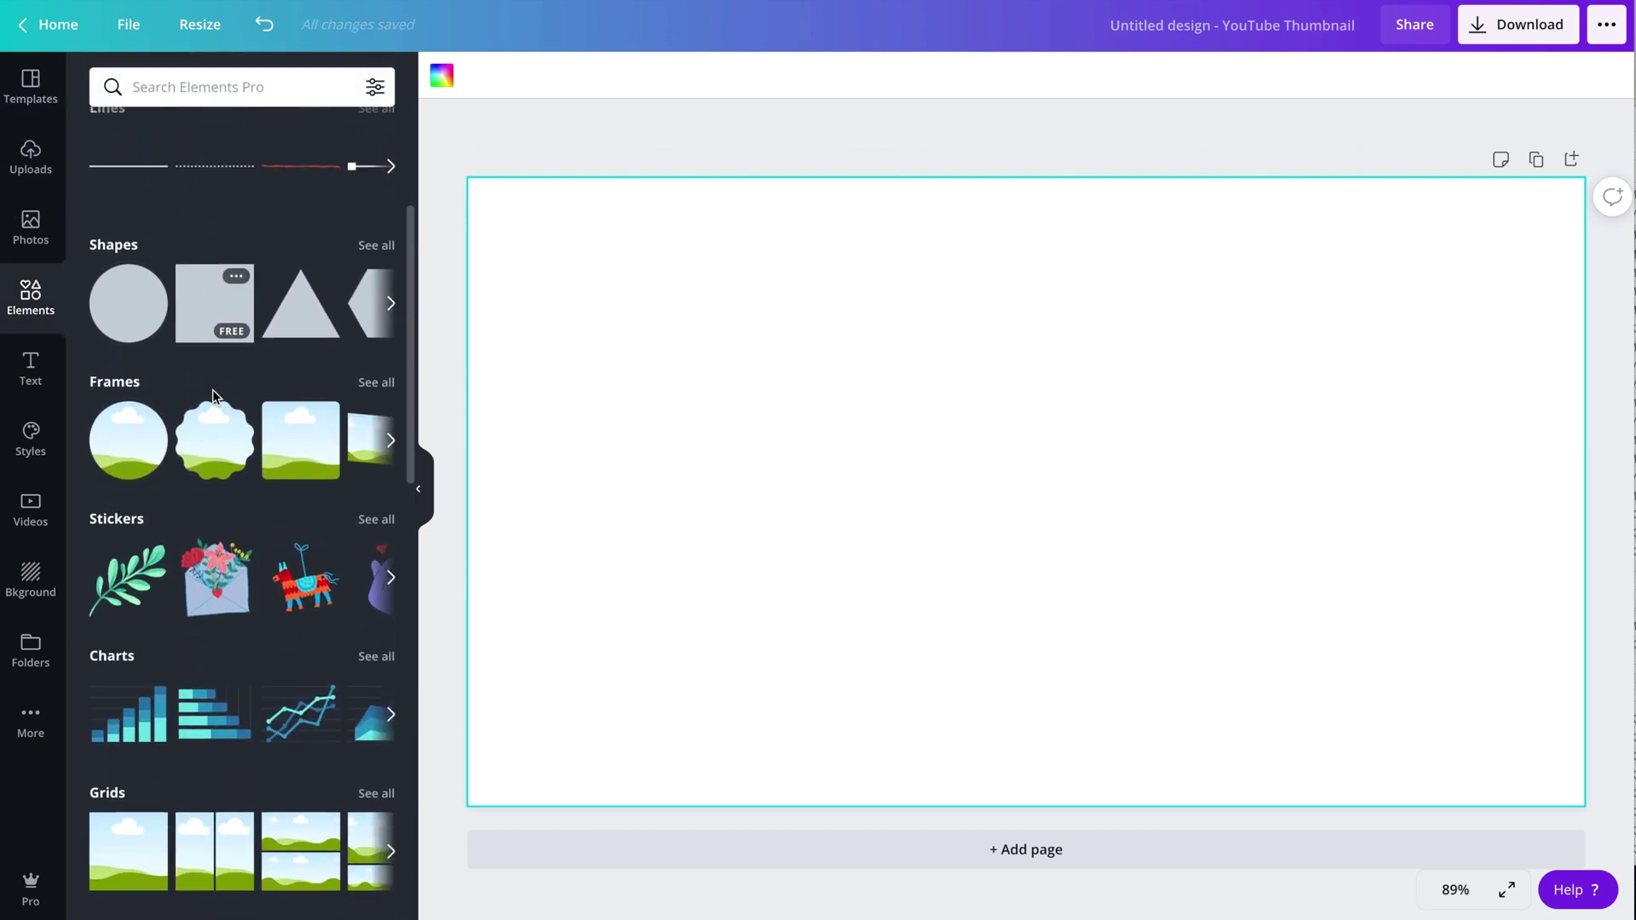
{"action": "left_click", "coordinate": [216, 269]}
{"action": "left_click_drag", "start_coordinate": [994, 467], "coordinate": [595, 318]}
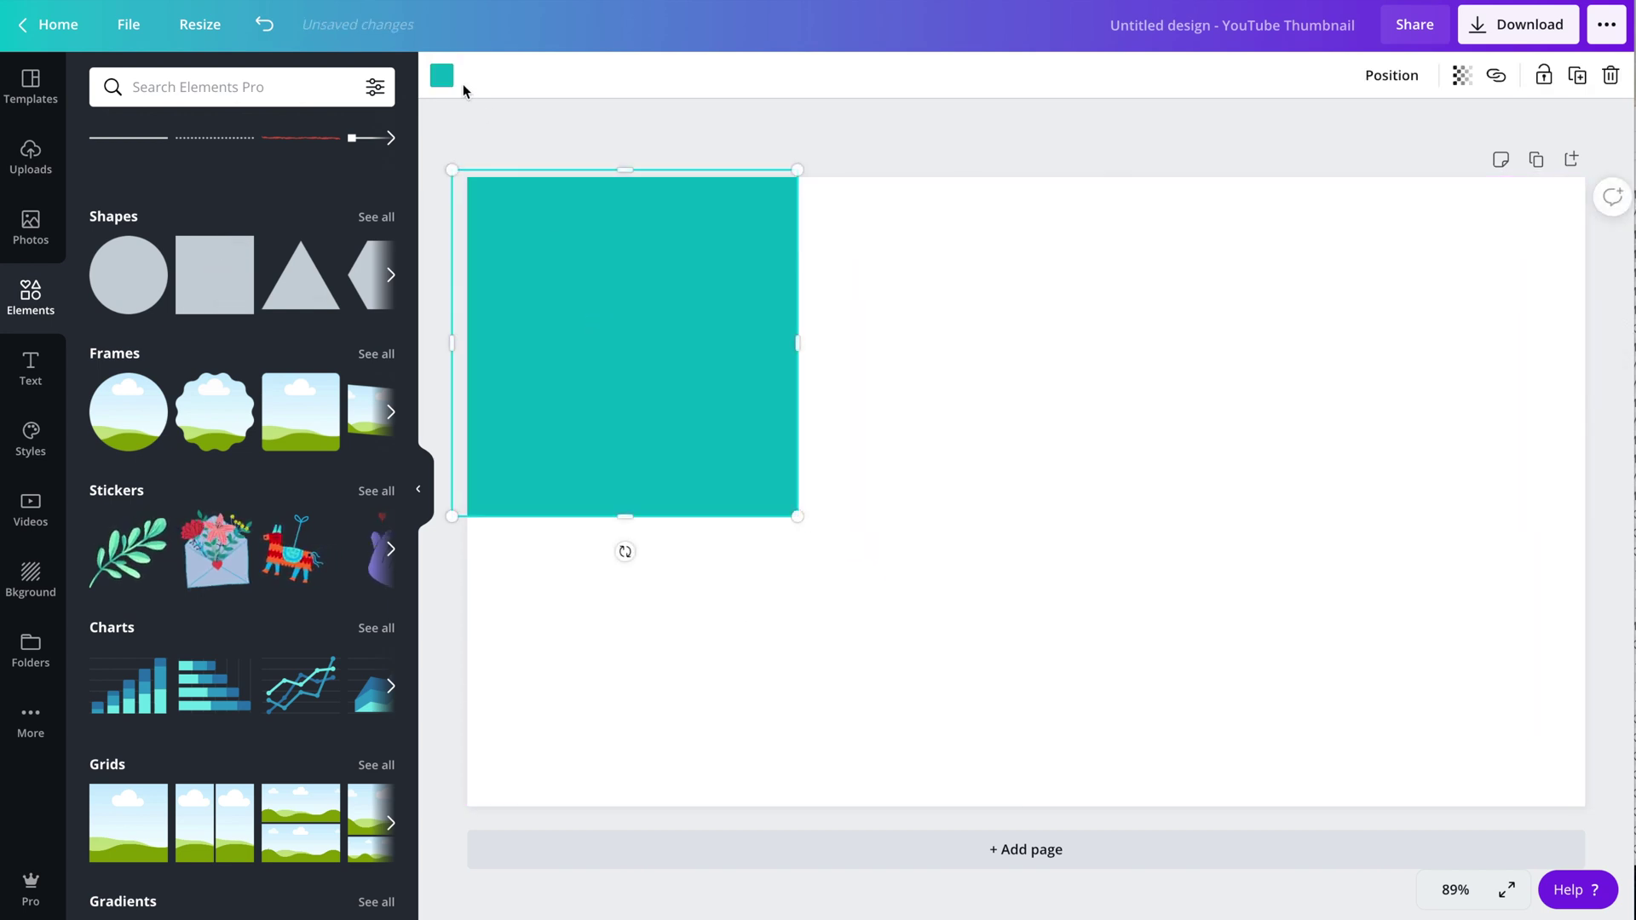
{"action": "left_click", "coordinate": [442, 76]}
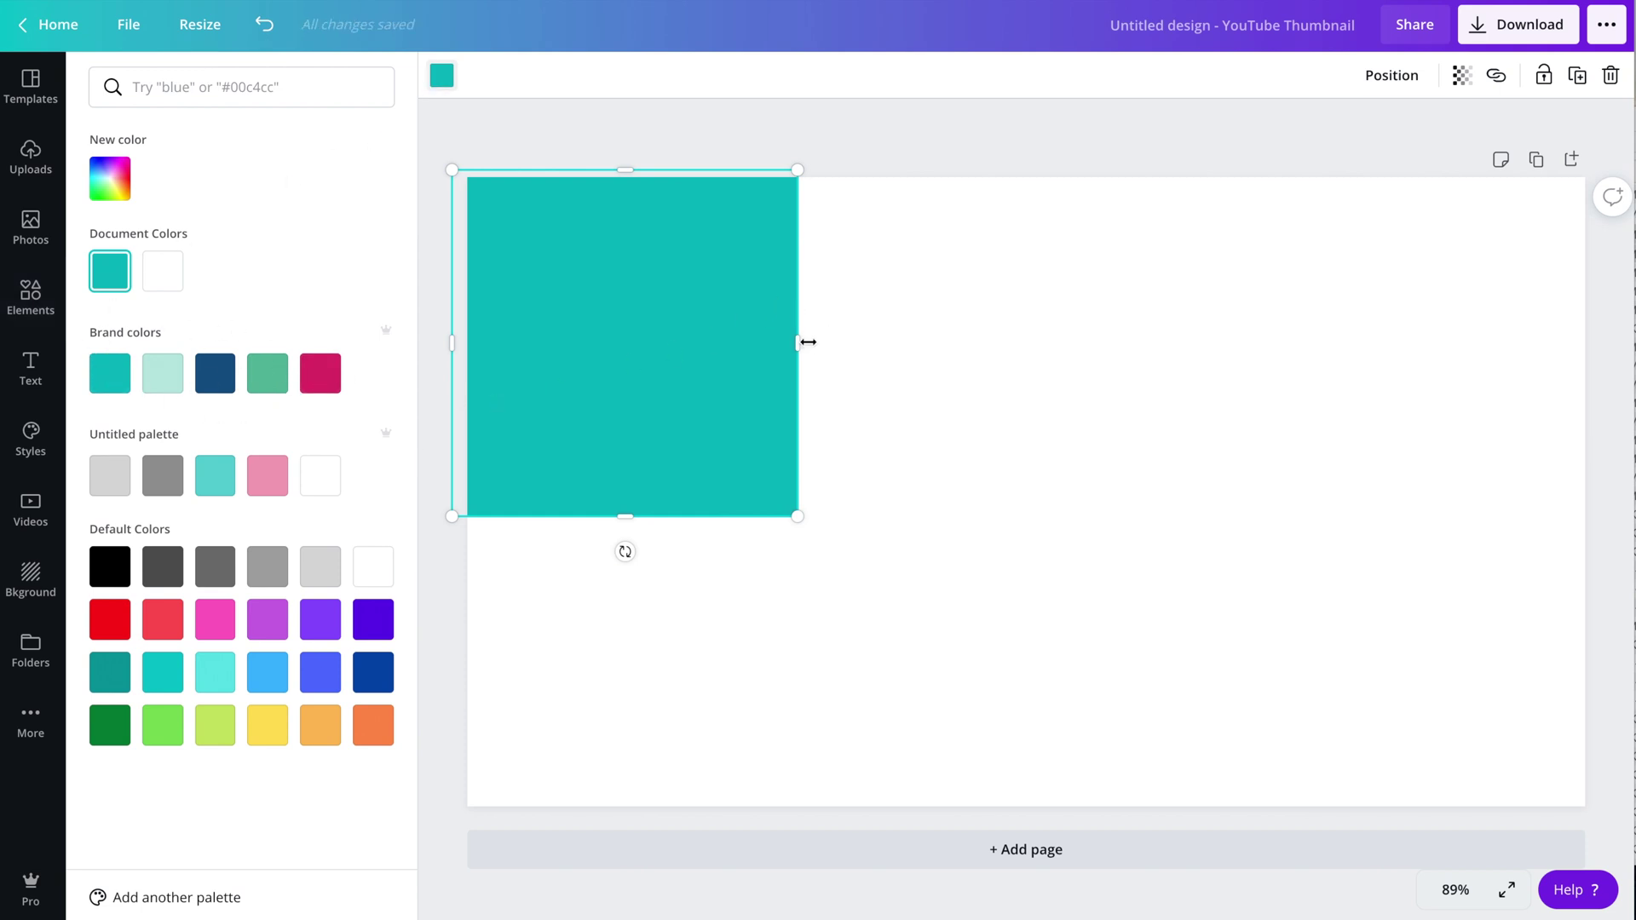
Step: Stretch the teal rectangle to the full width and height of the page
{"action": "left_click_drag", "start_coordinate": [808, 341], "coordinate": [1610, 369]}
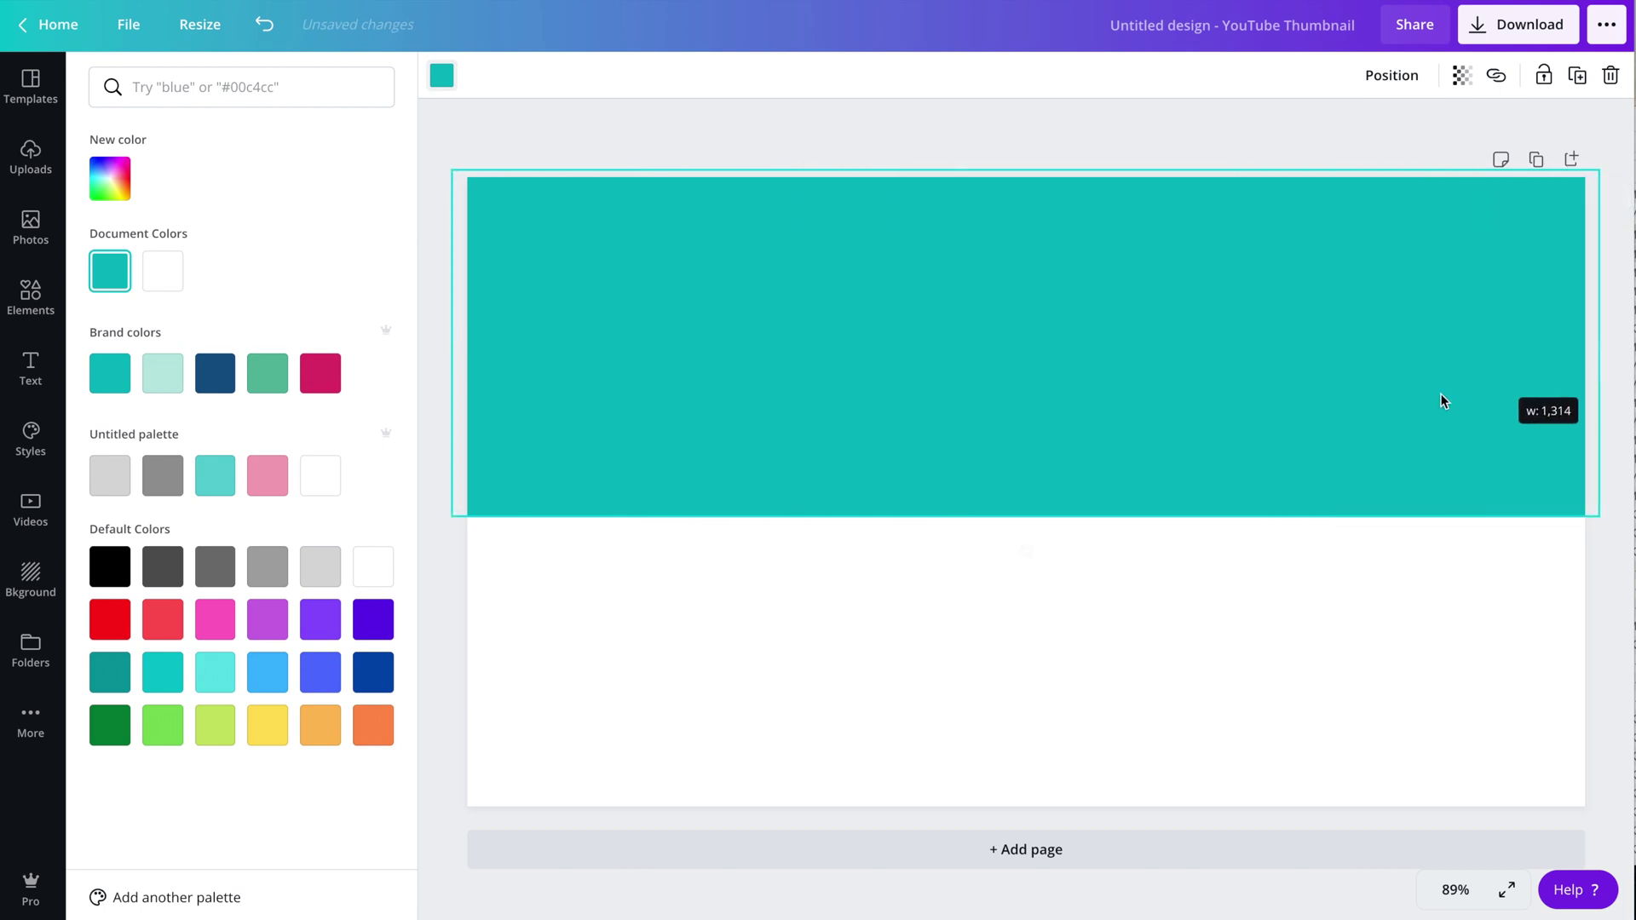
{"action": "left_click_drag", "start_coordinate": [1442, 400], "coordinate": [1442, 400]}
{"action": "left_click_drag", "start_coordinate": [1053, 516], "coordinate": [1128, 823]}
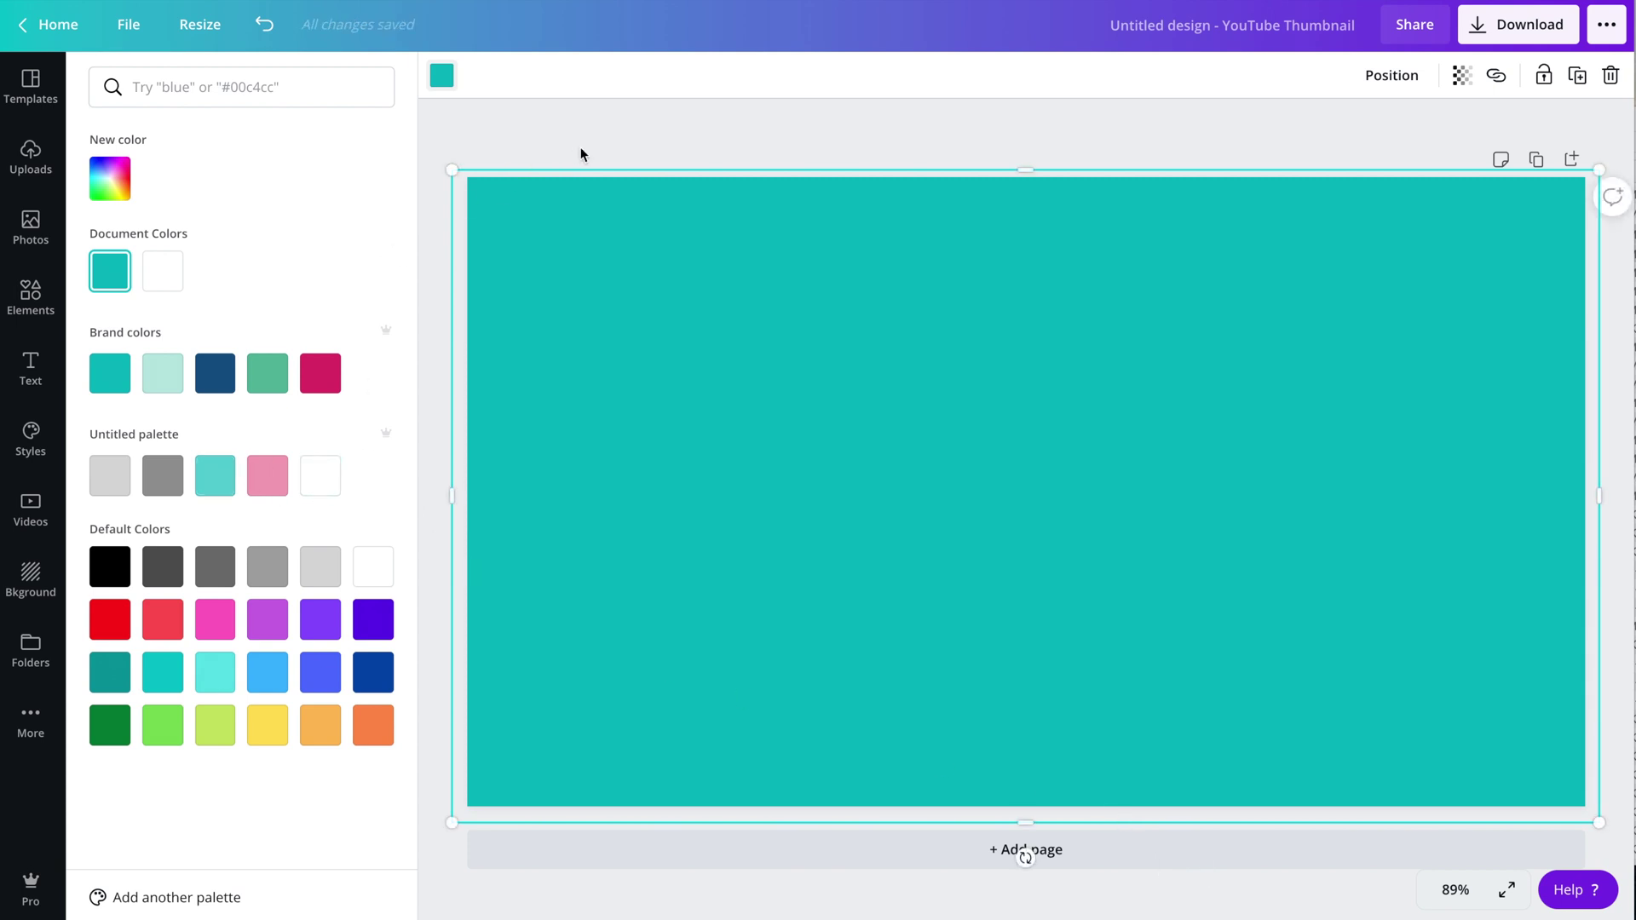
{"action": "left_click_drag", "start_coordinate": [651, 269], "coordinate": [654, 276]}
{"action": "key", "text": "Escape"}
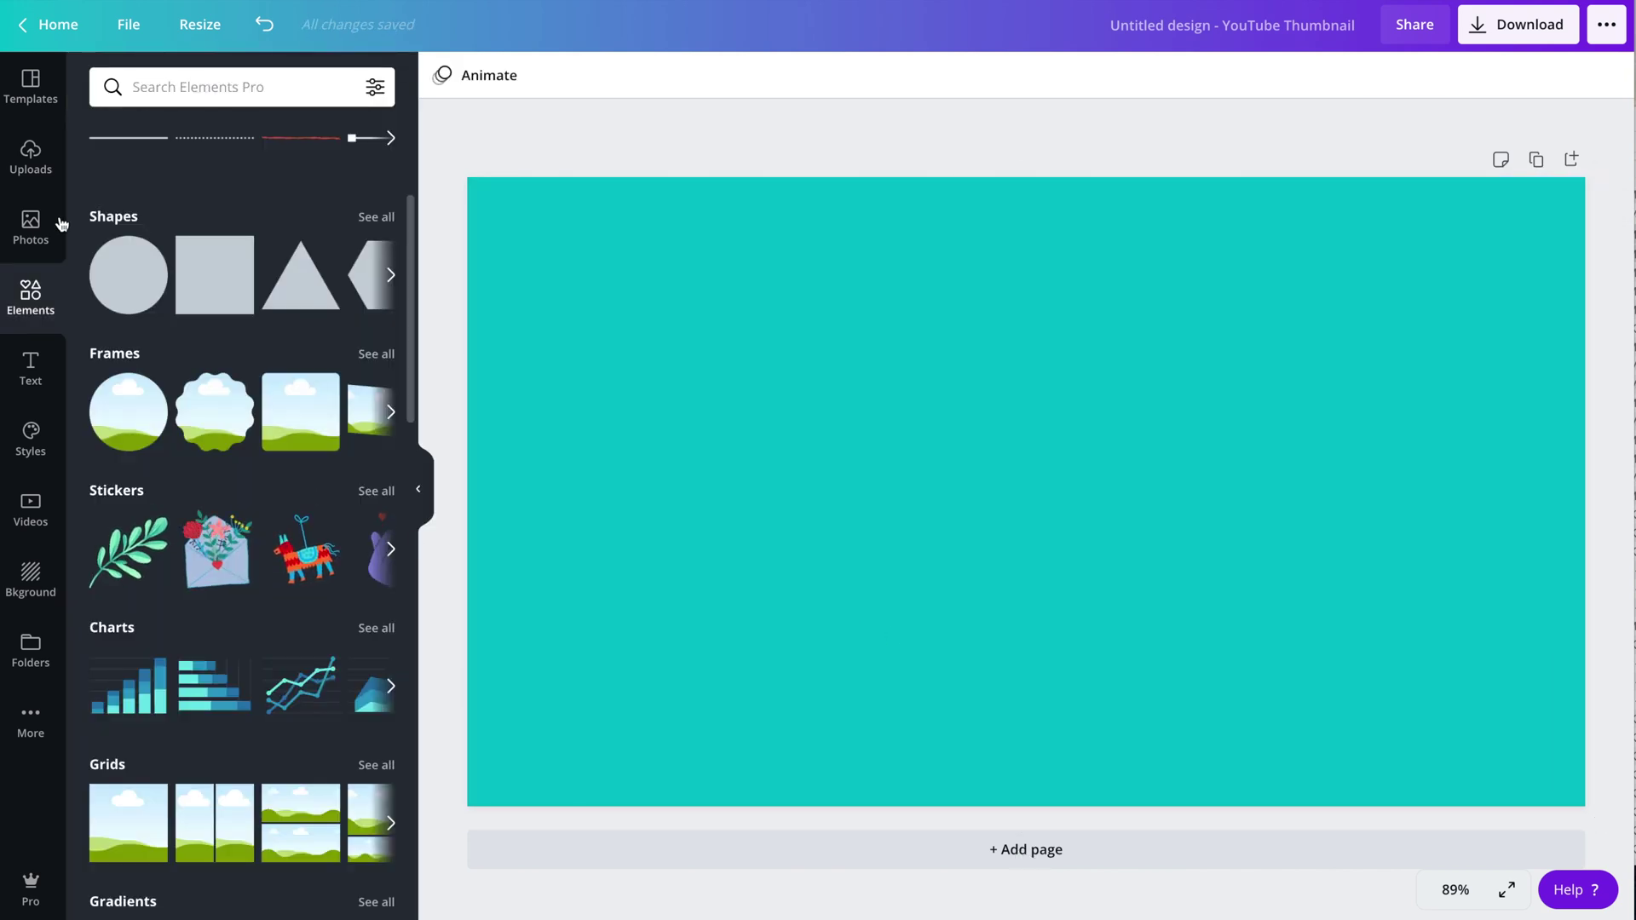
Step: Add the uploaded pink paper flower photo to the page and shift it slightly up and left
{"action": "left_click", "coordinate": [34, 166]}
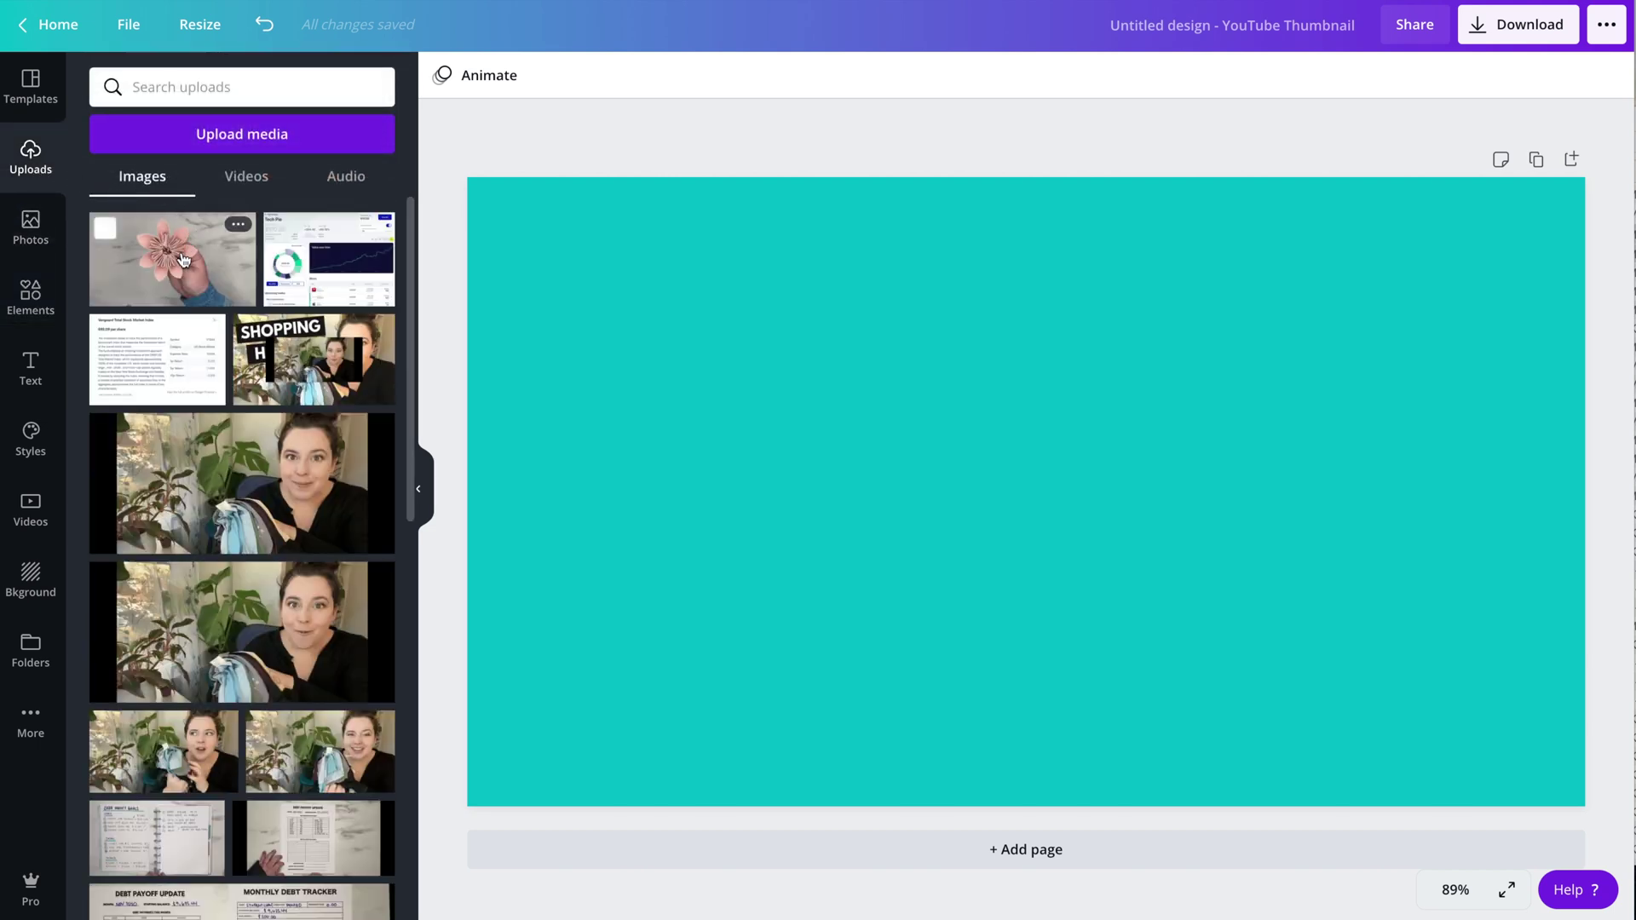
{"action": "left_click", "coordinate": [181, 260]}
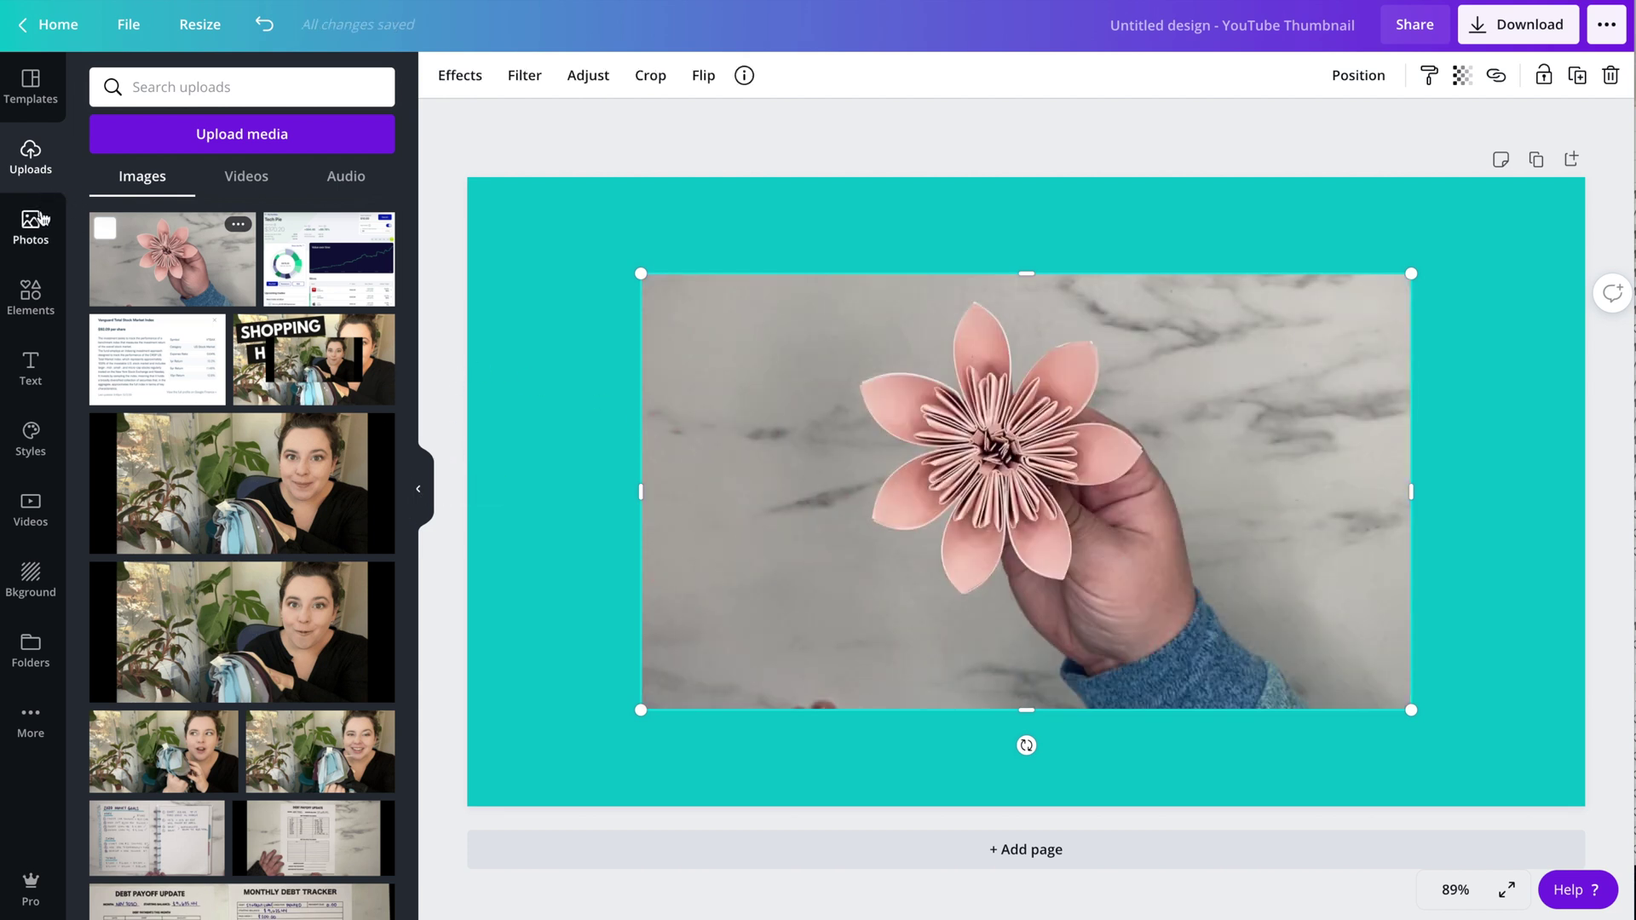
{"action": "left_click", "coordinate": [35, 304]}
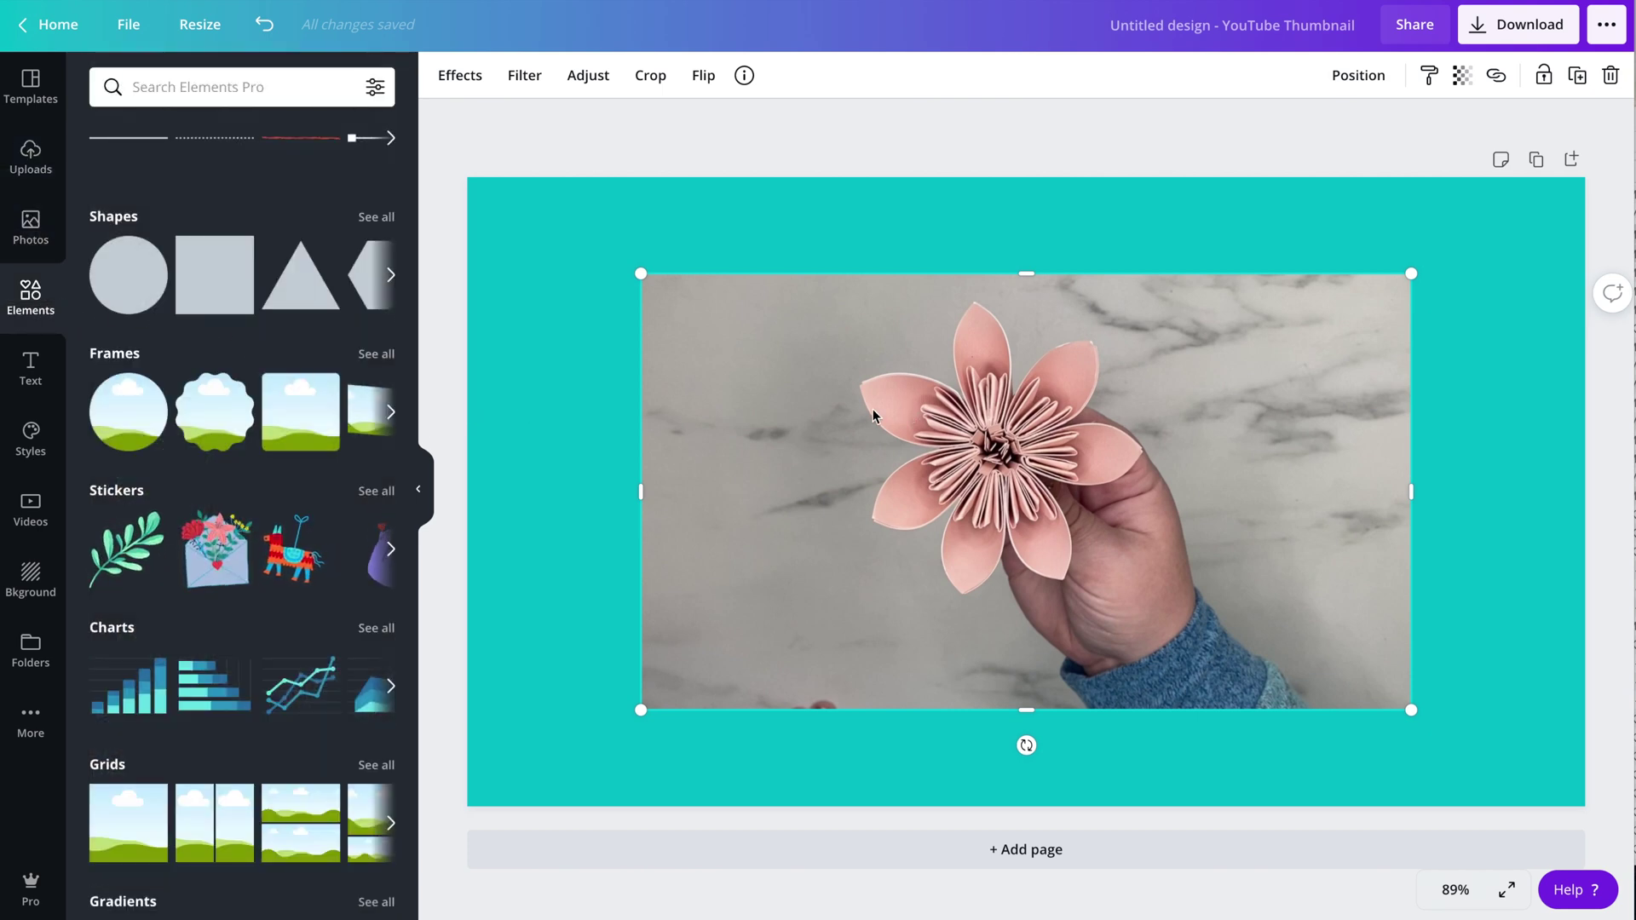
{"action": "left_click_drag", "start_coordinate": [1212, 573], "coordinate": [1117, 575]}
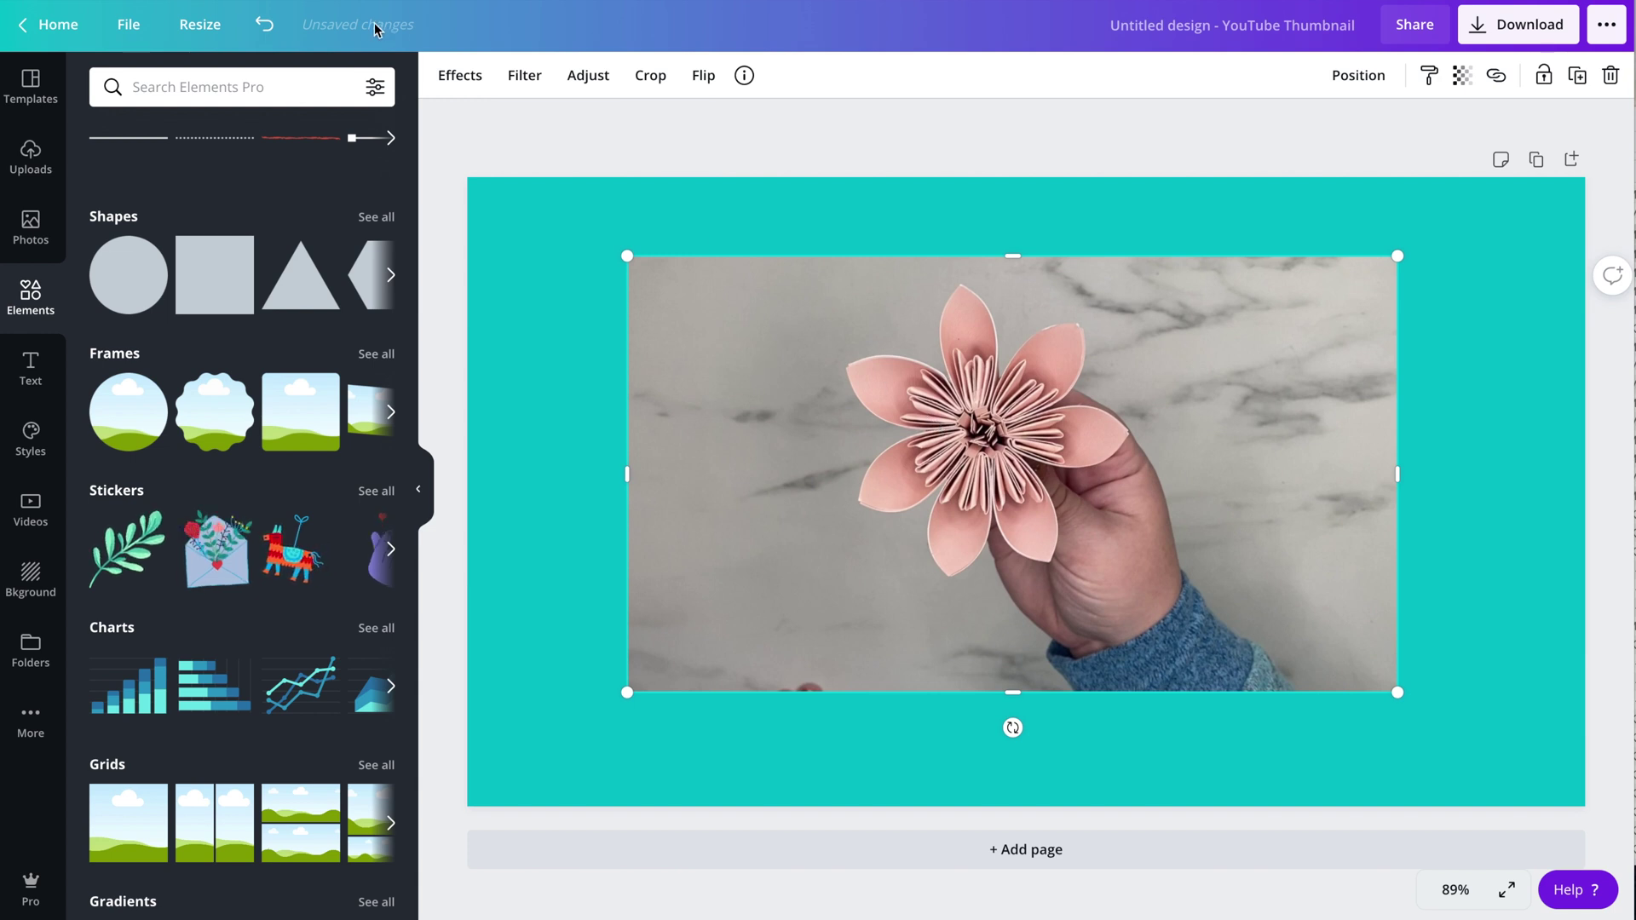
Step: Remove the photo's background with Background Remover, leaving the cut-out hand and flower
{"action": "left_click", "coordinate": [455, 82]}
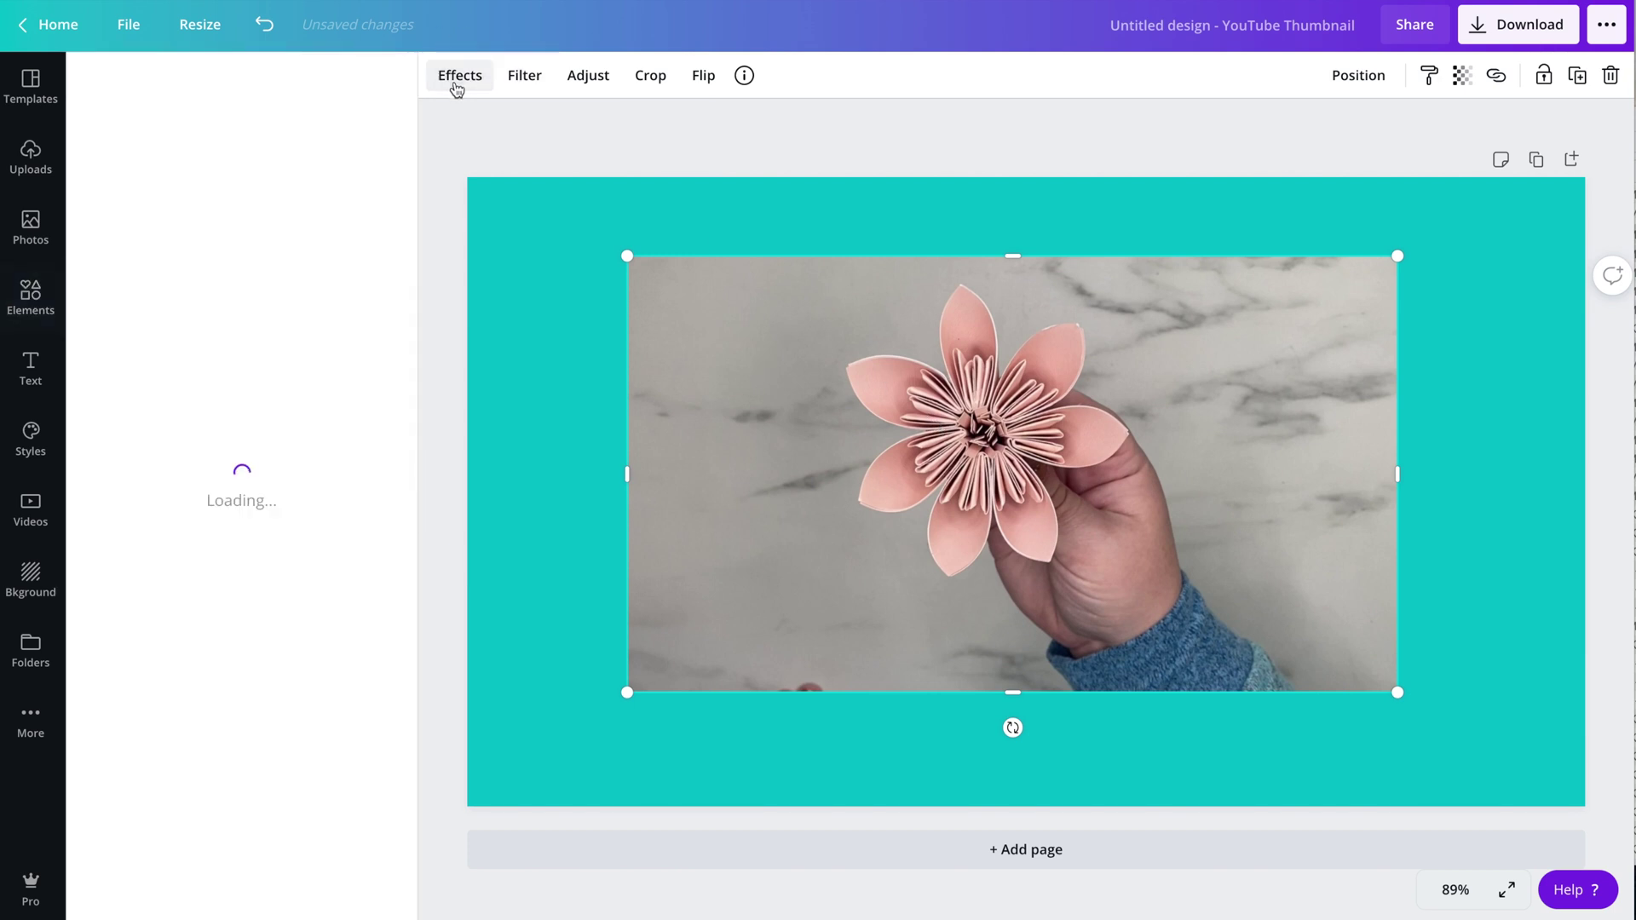
{"action": "left_click", "coordinate": [256, 149]}
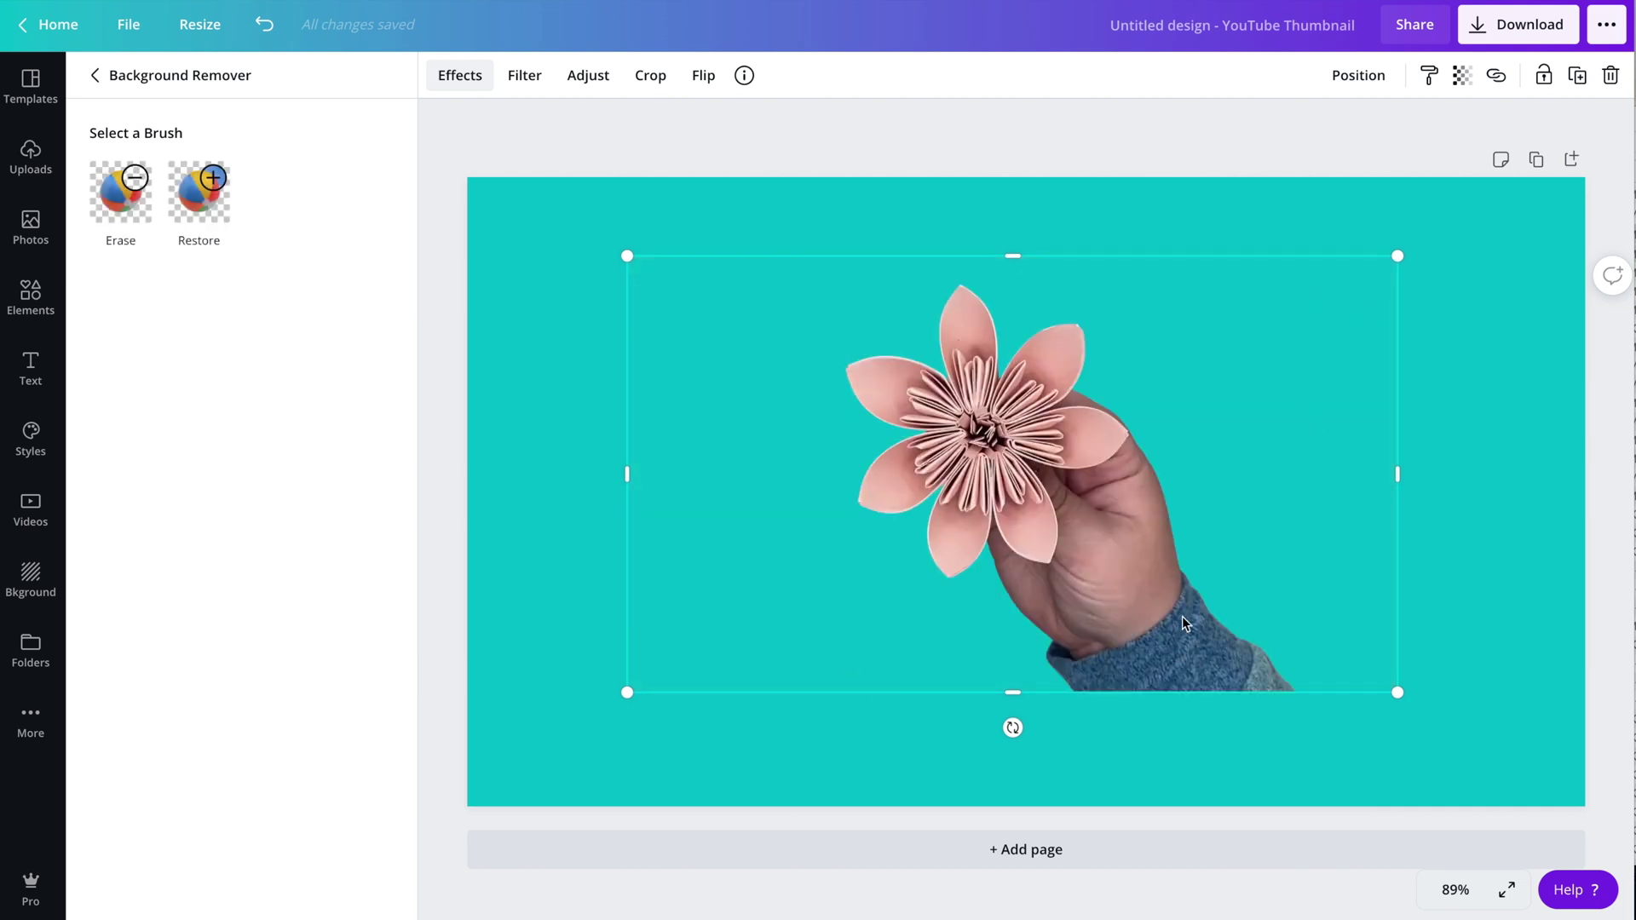
{"action": "left_click_drag", "start_coordinate": [1153, 566], "coordinate": [954, 569]}
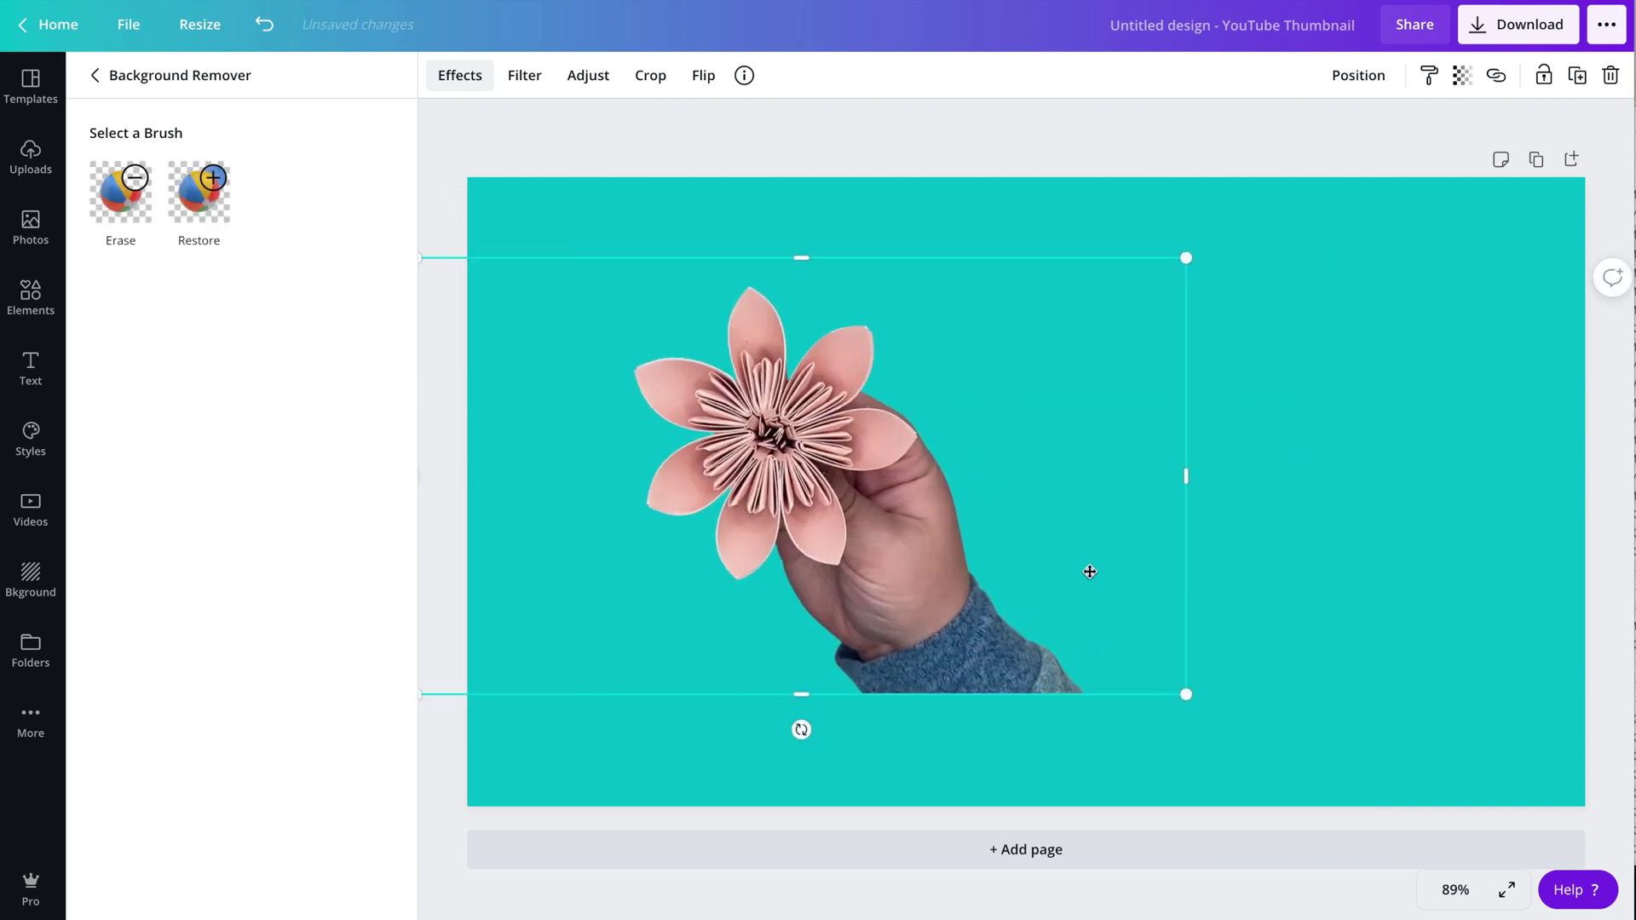
{"action": "left_click_drag", "start_coordinate": [1091, 570], "coordinate": [1247, 556]}
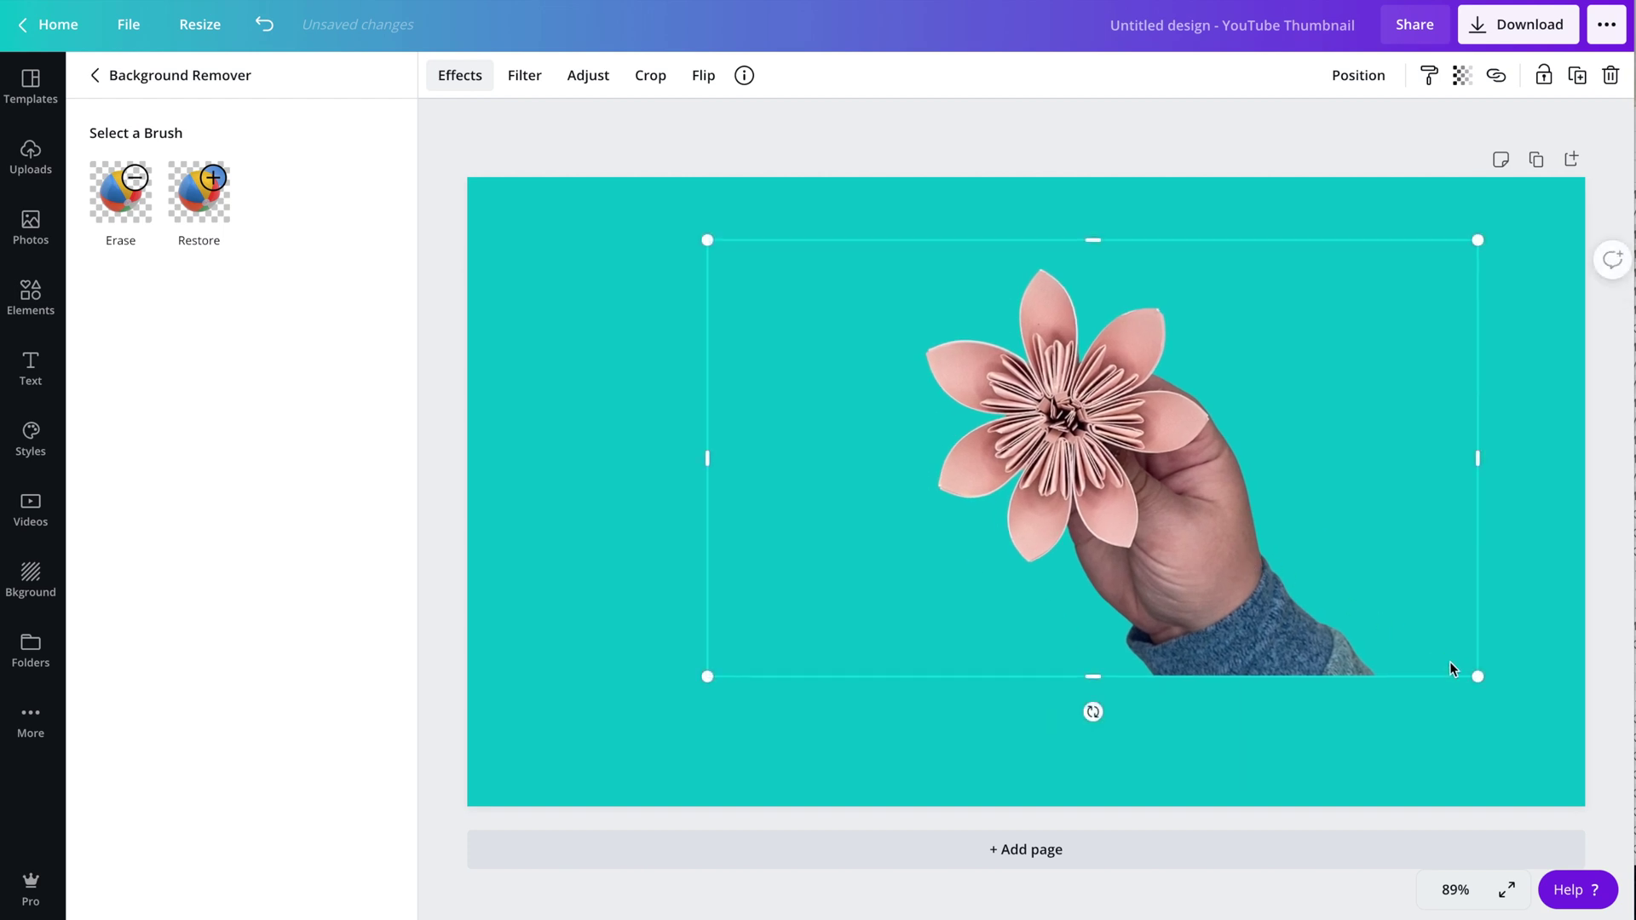
Step: Enlarge the cut-out hand and flower and push it to the thumbnail's right edge
{"action": "left_click_drag", "start_coordinate": [1477, 679], "coordinate": [1632, 844]}
{"action": "left_click_drag", "start_coordinate": [1503, 892], "coordinate": [1510, 895]}
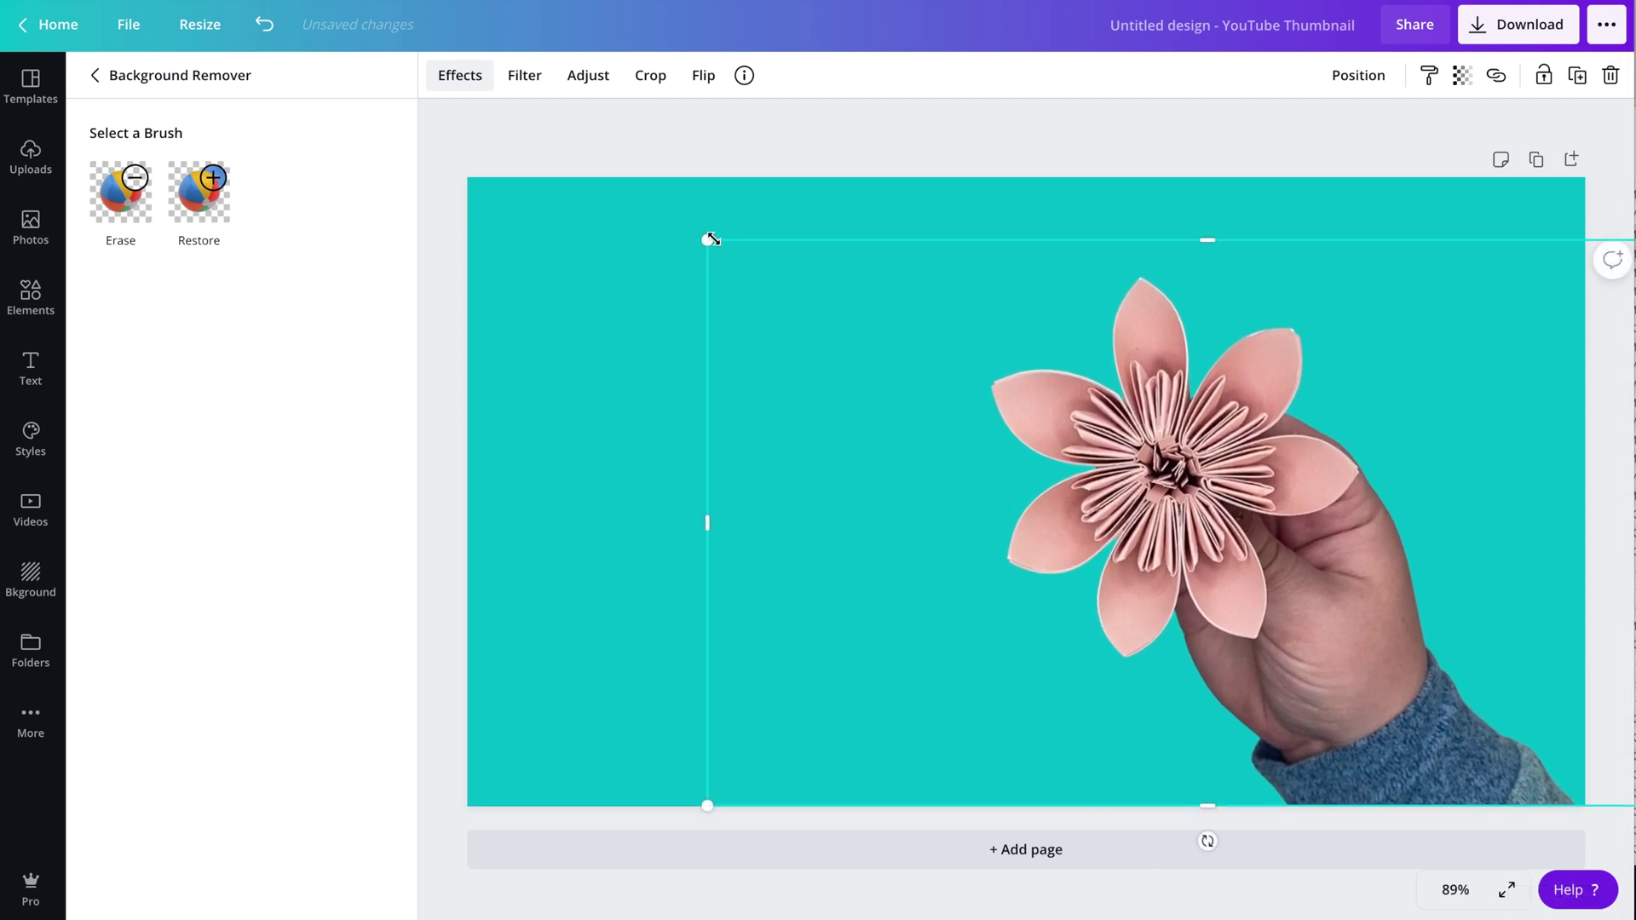
{"action": "left_click_drag", "start_coordinate": [707, 240], "coordinate": [544, 133]}
{"action": "left_click_drag", "start_coordinate": [1099, 425], "coordinate": [1239, 428]}
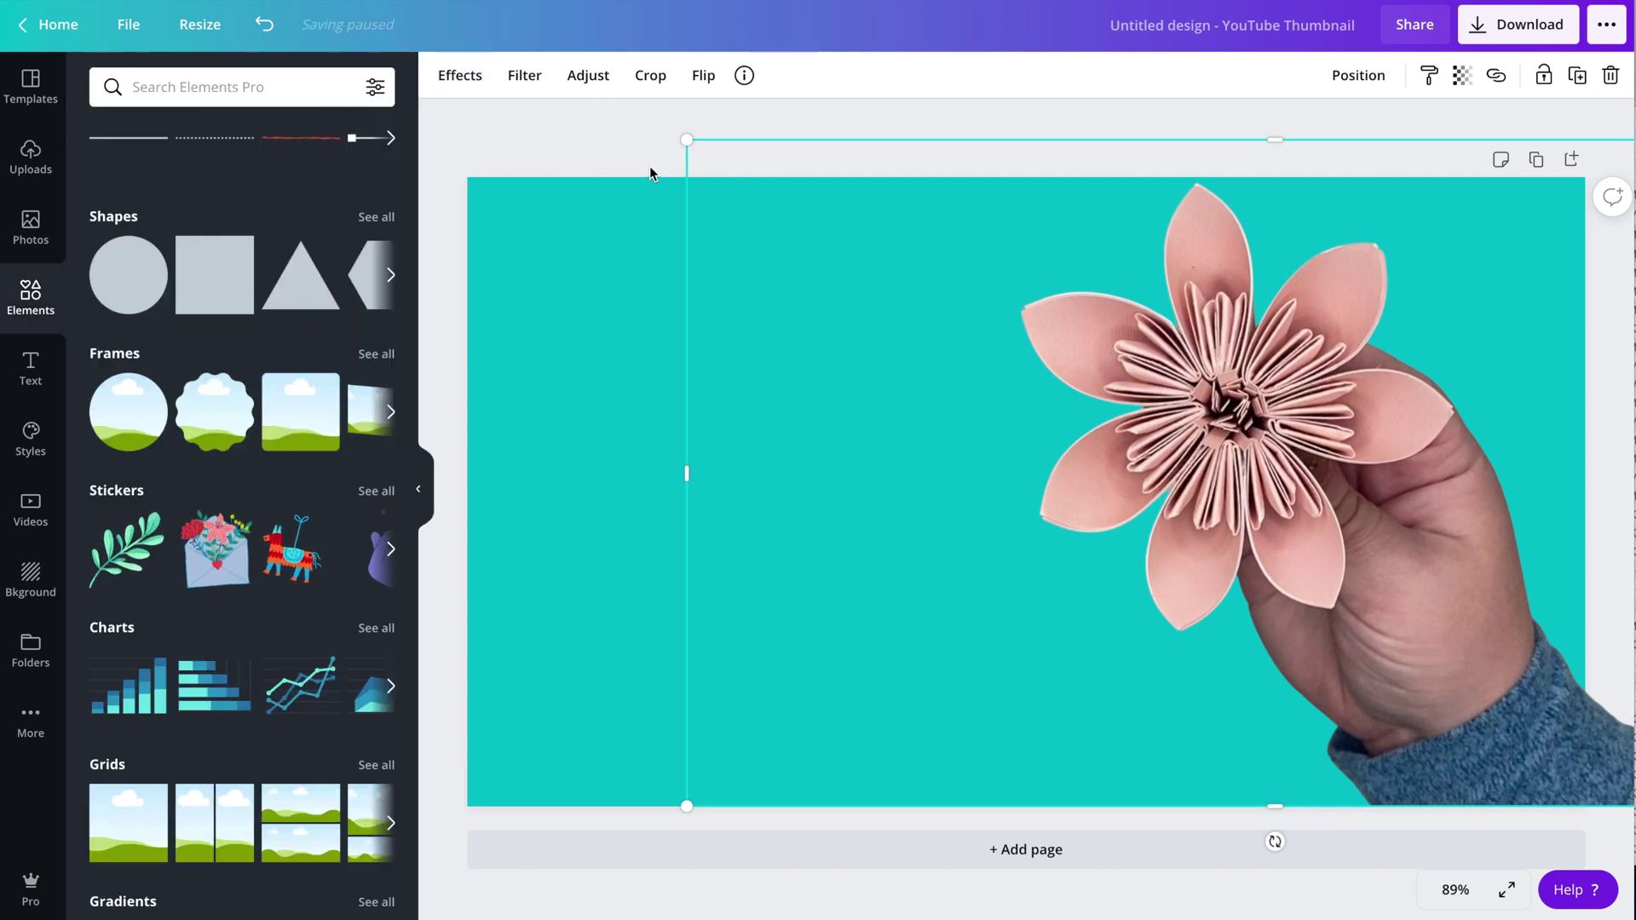
{"action": "left_click", "coordinate": [595, 142]}
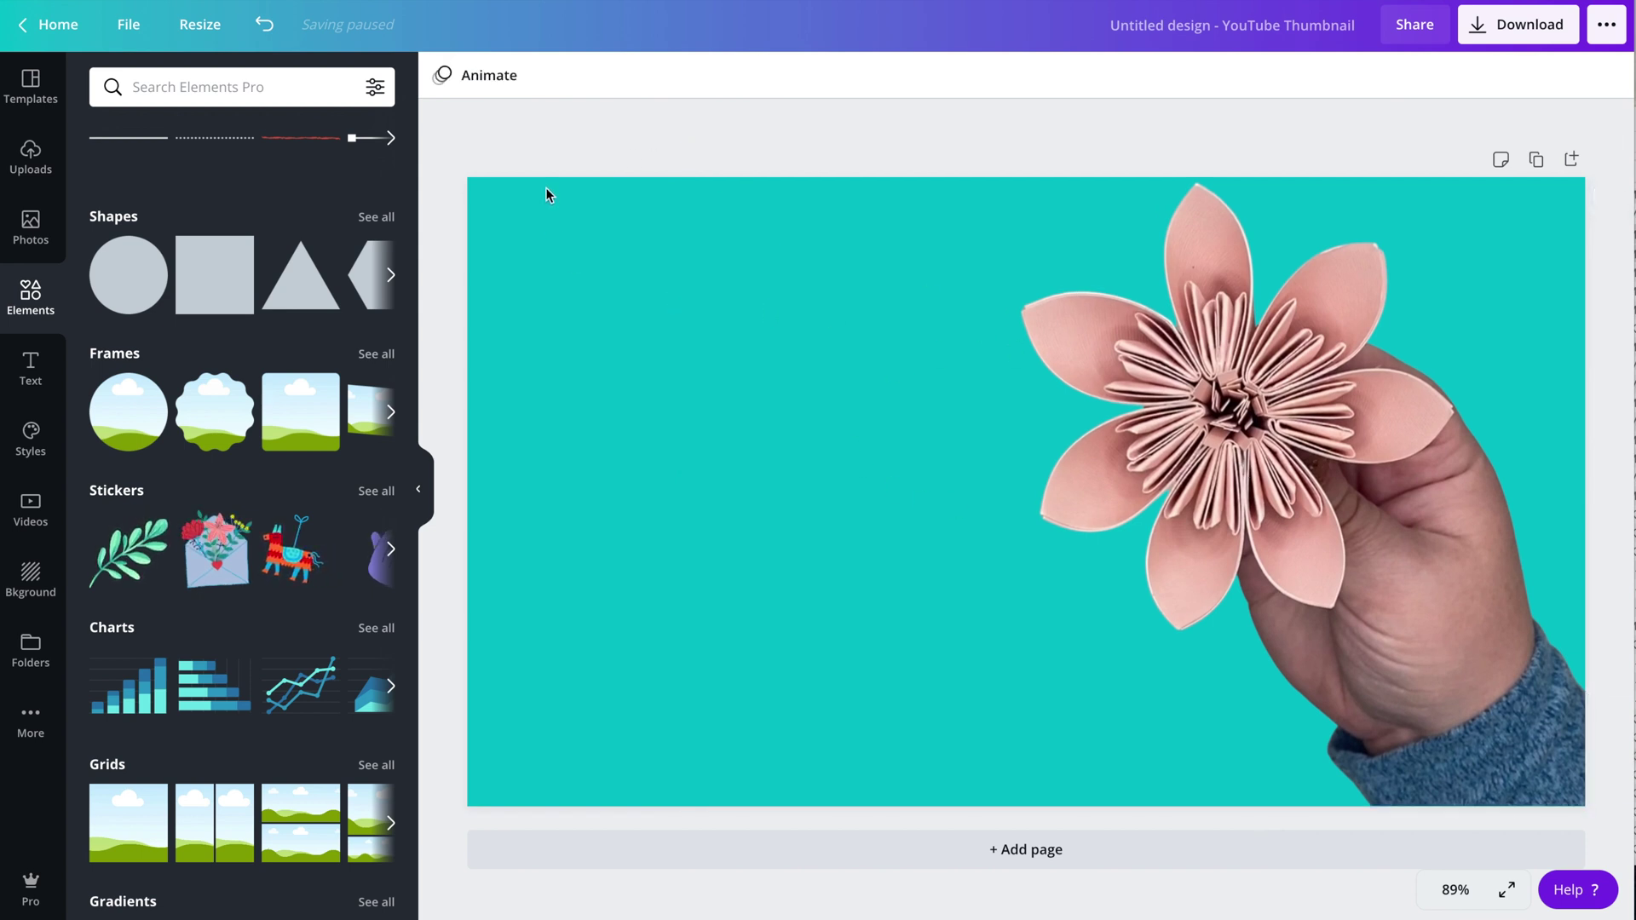
{"action": "left_click", "coordinate": [32, 365]}
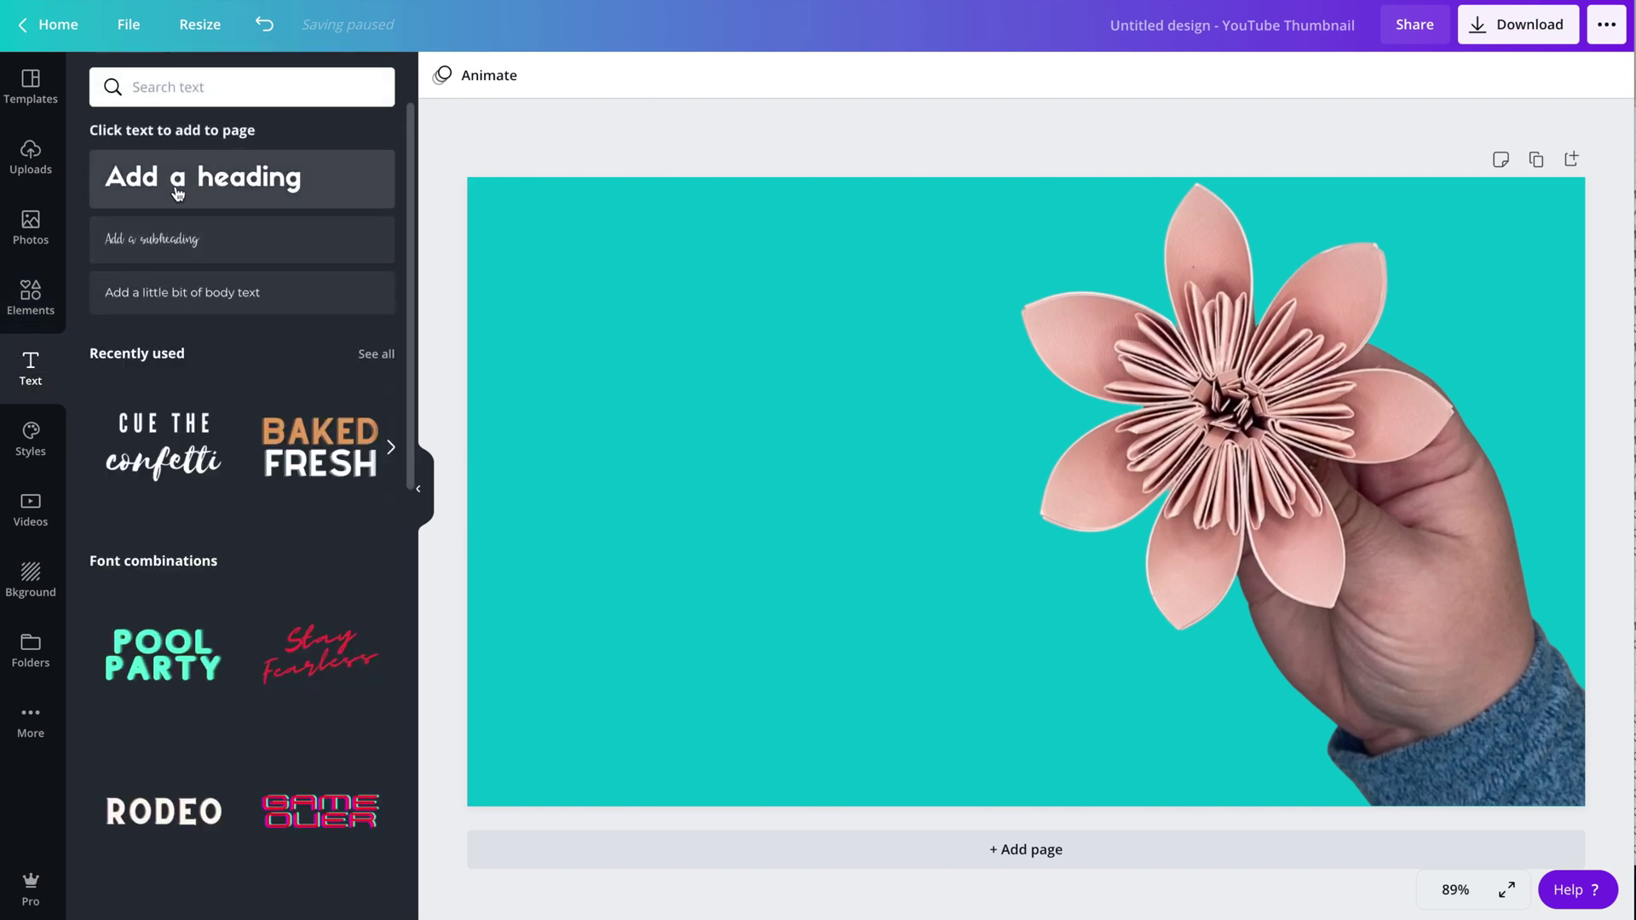
Step: Add an 'Add a heading' text box, deleting the SHINE and BAKED FRESH combinations tried
{"action": "left_click", "coordinate": [177, 194]}
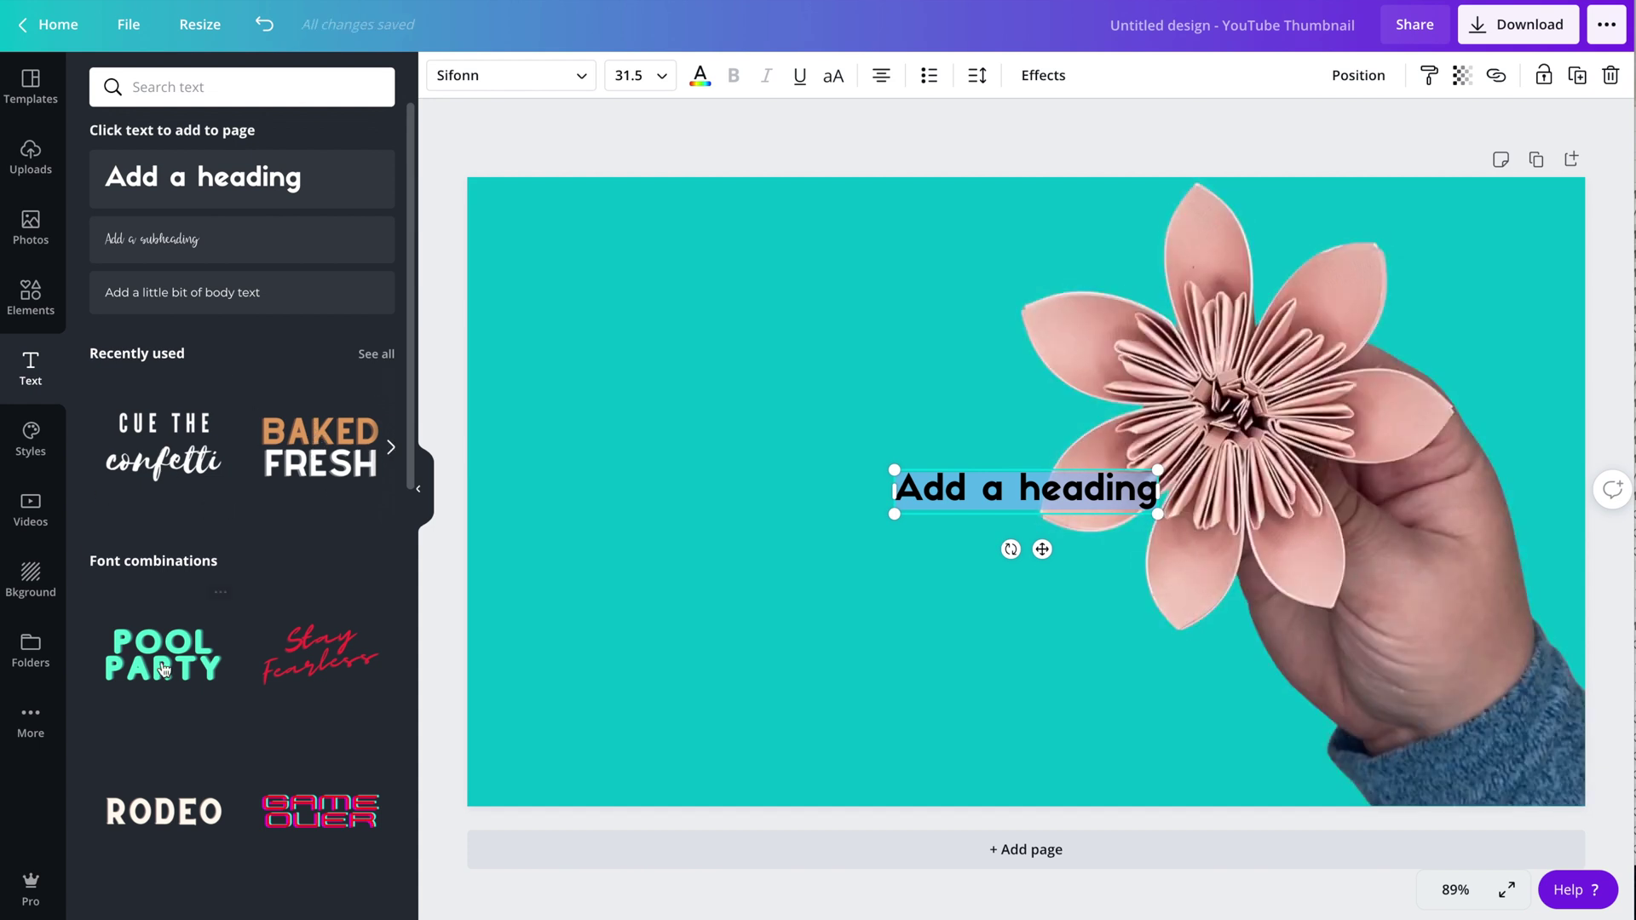
{"action": "scroll", "coordinate": [189, 792], "scroll_direction": "down", "scroll_amount": 8}
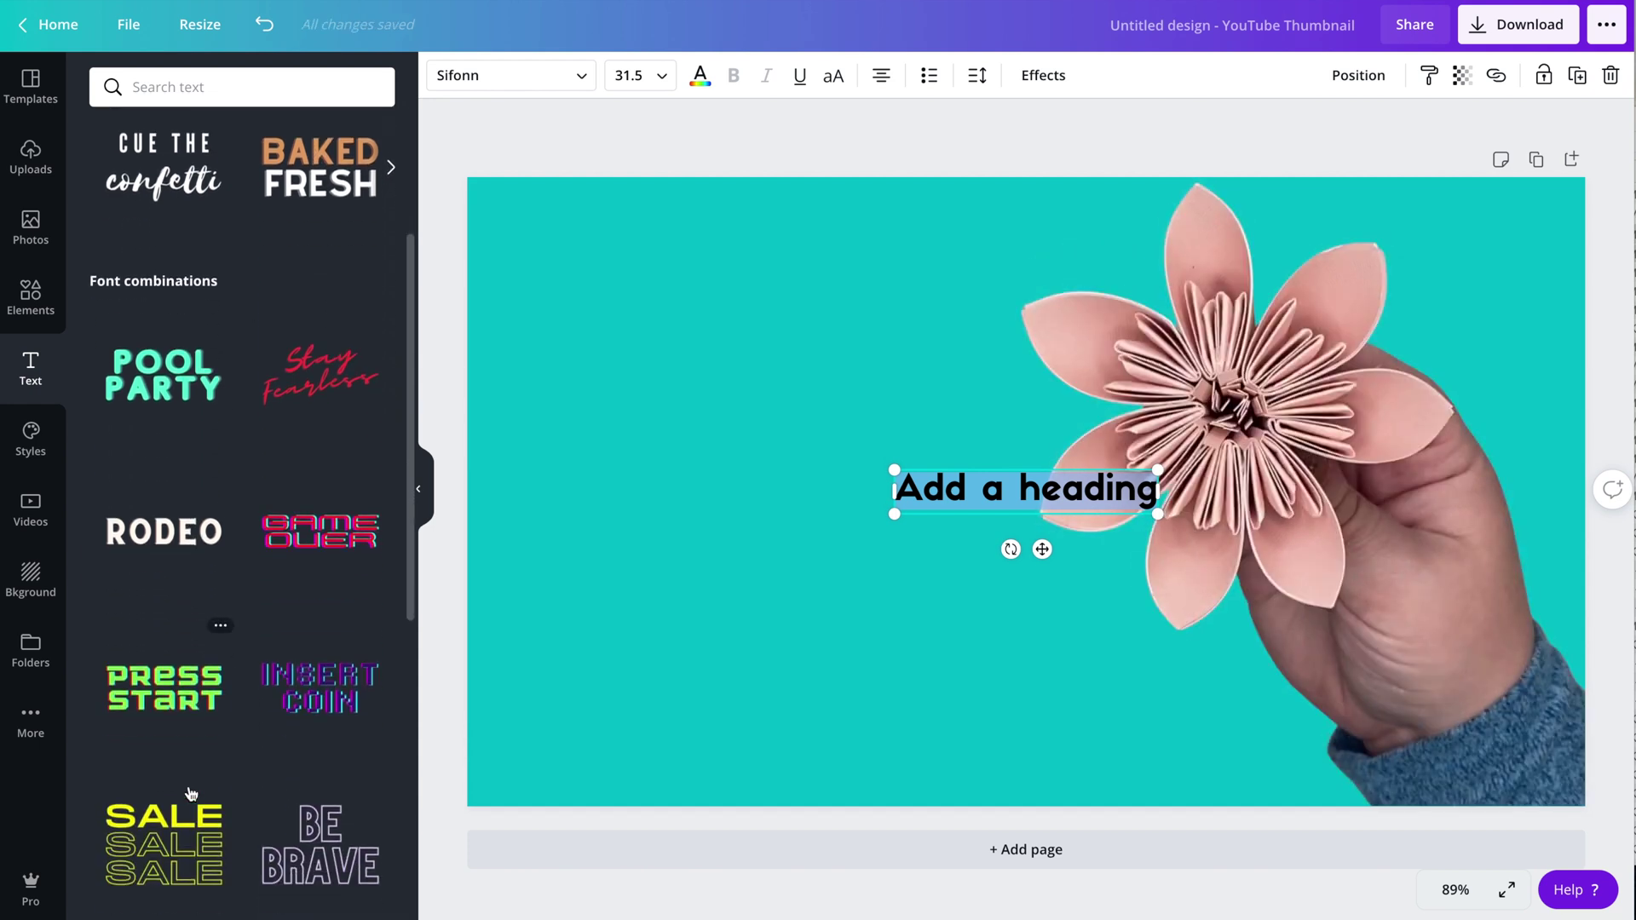
{"action": "scroll", "coordinate": [187, 786], "scroll_direction": "down", "scroll_amount": 3}
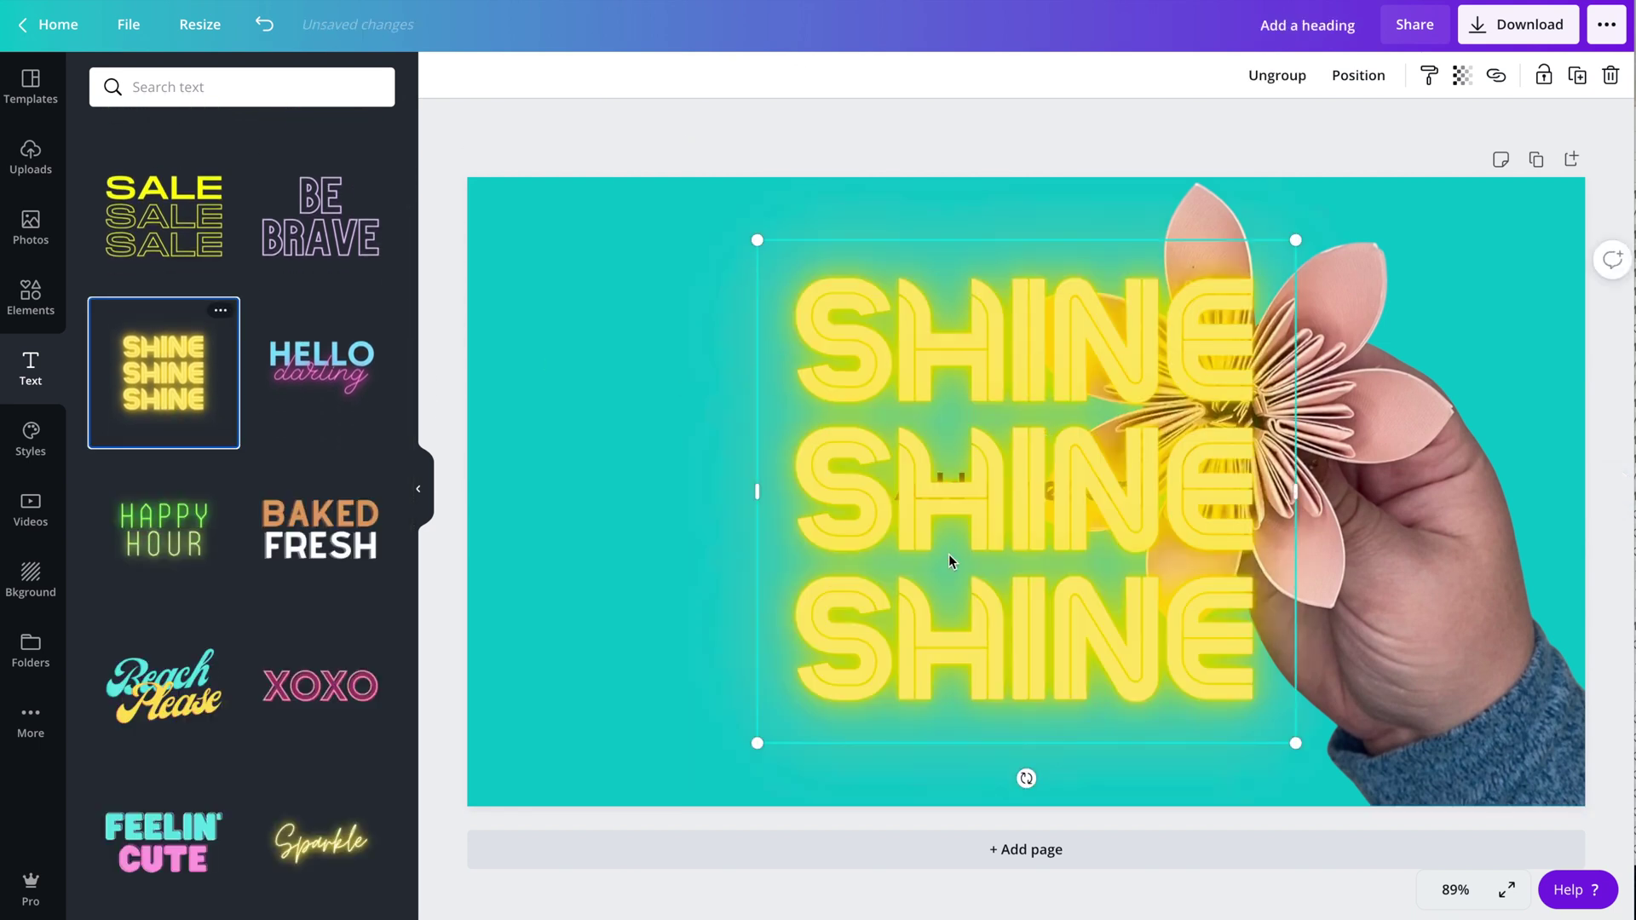
{"action": "key", "text": "Delete"}
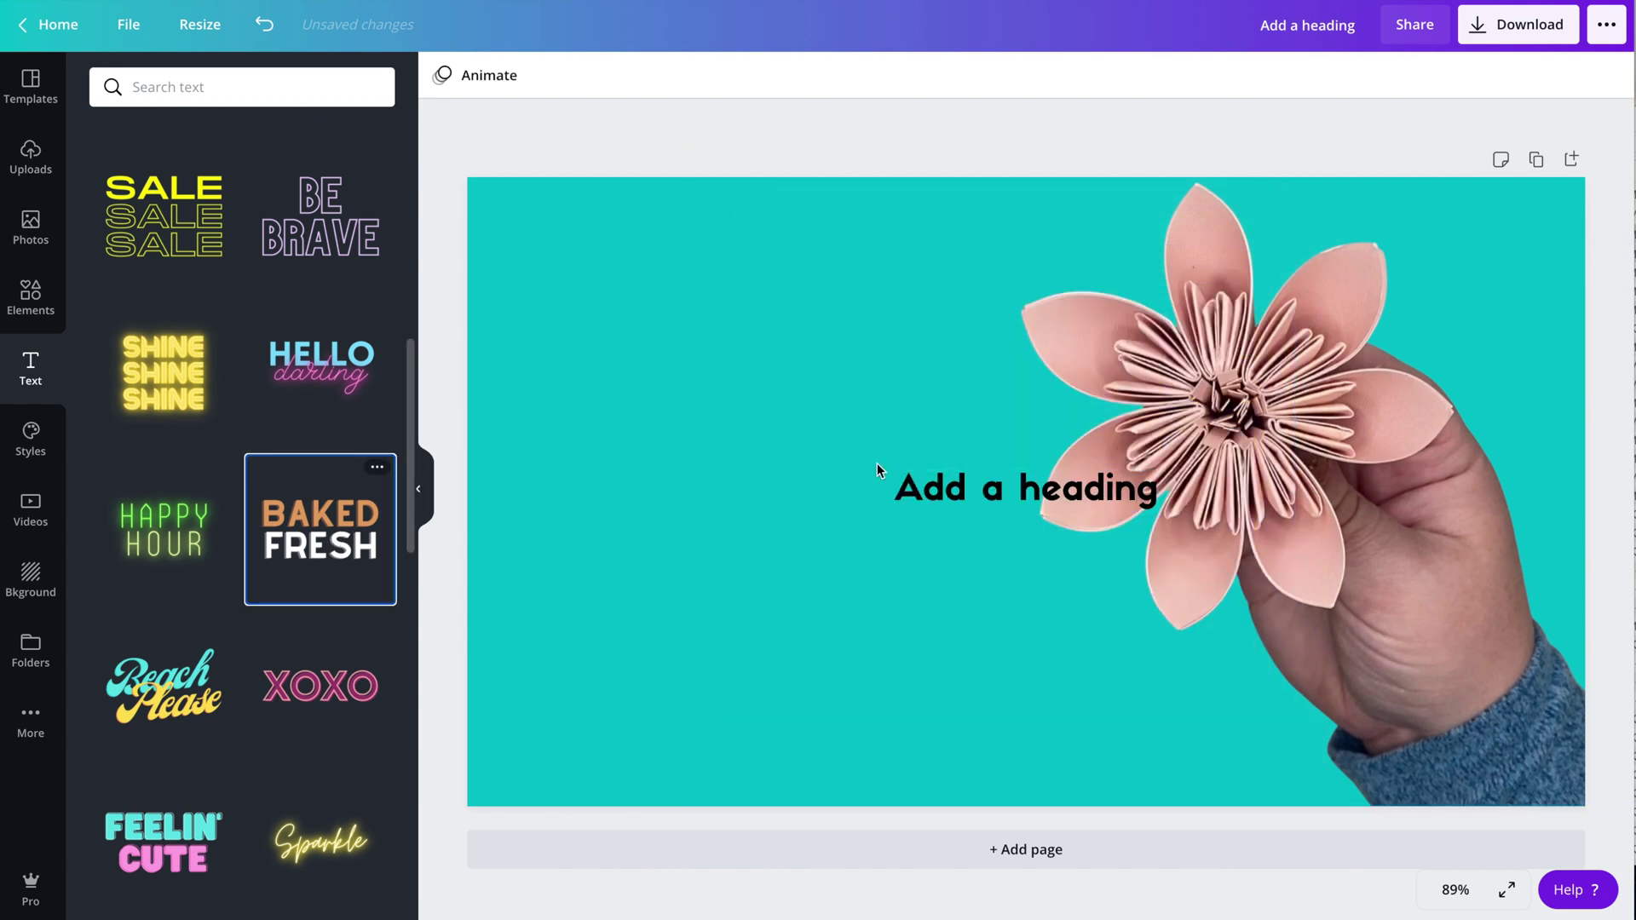
{"action": "left_click_drag", "start_coordinate": [949, 437], "coordinate": [857, 424]}
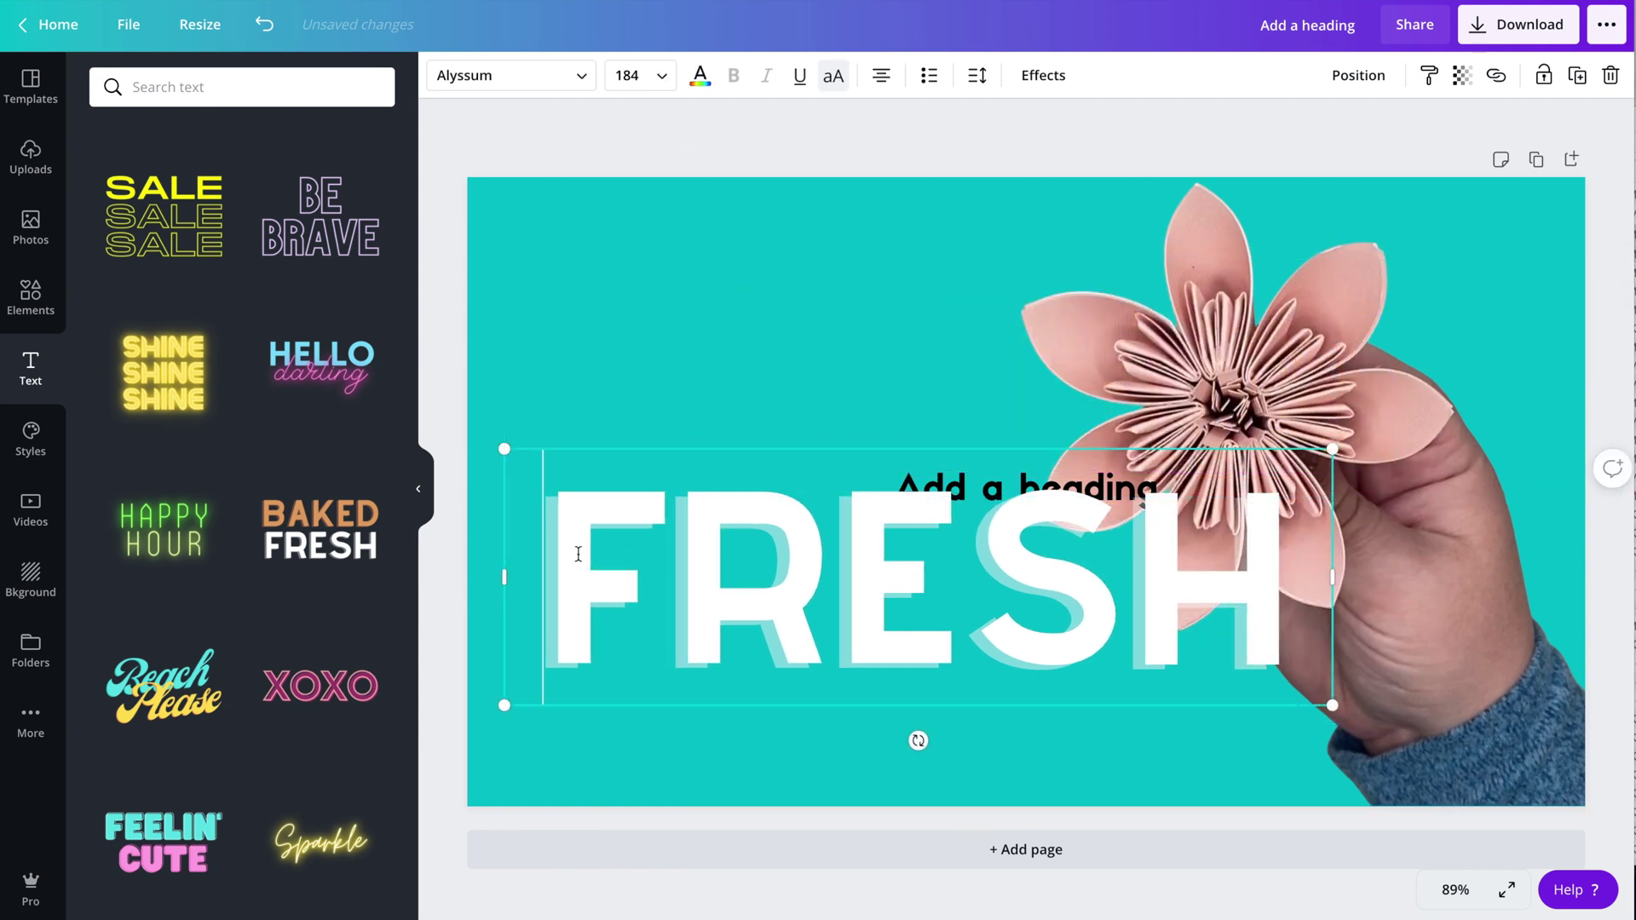
{"action": "left_click", "coordinate": [555, 412]}
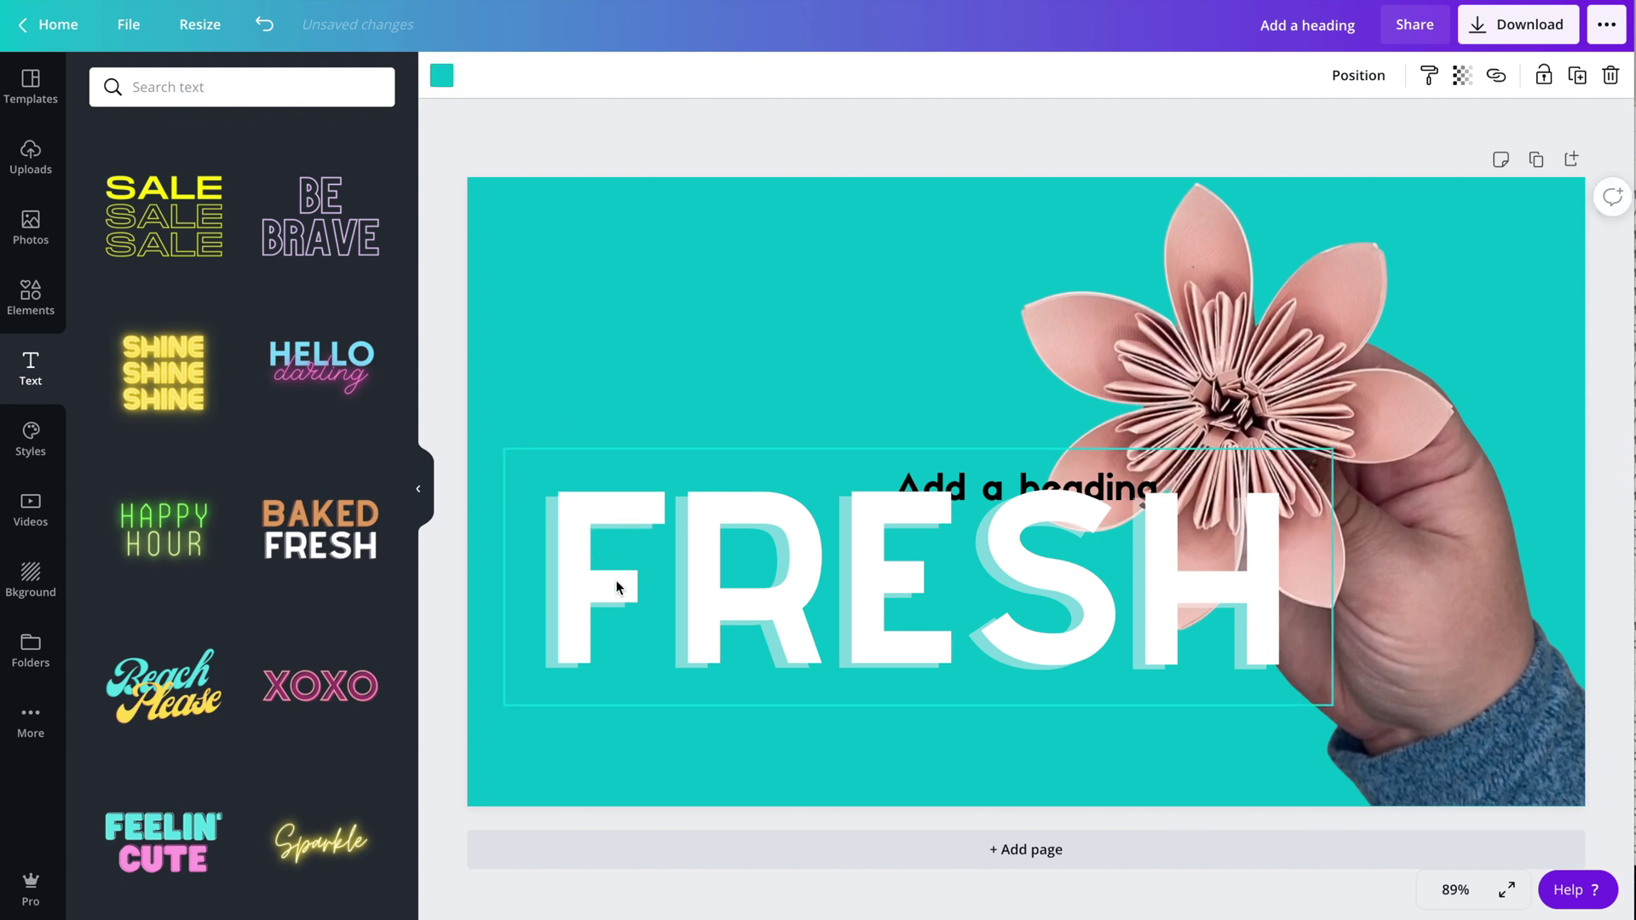
{"action": "left_click", "coordinate": [617, 587]}
{"action": "key", "text": "Delete"}
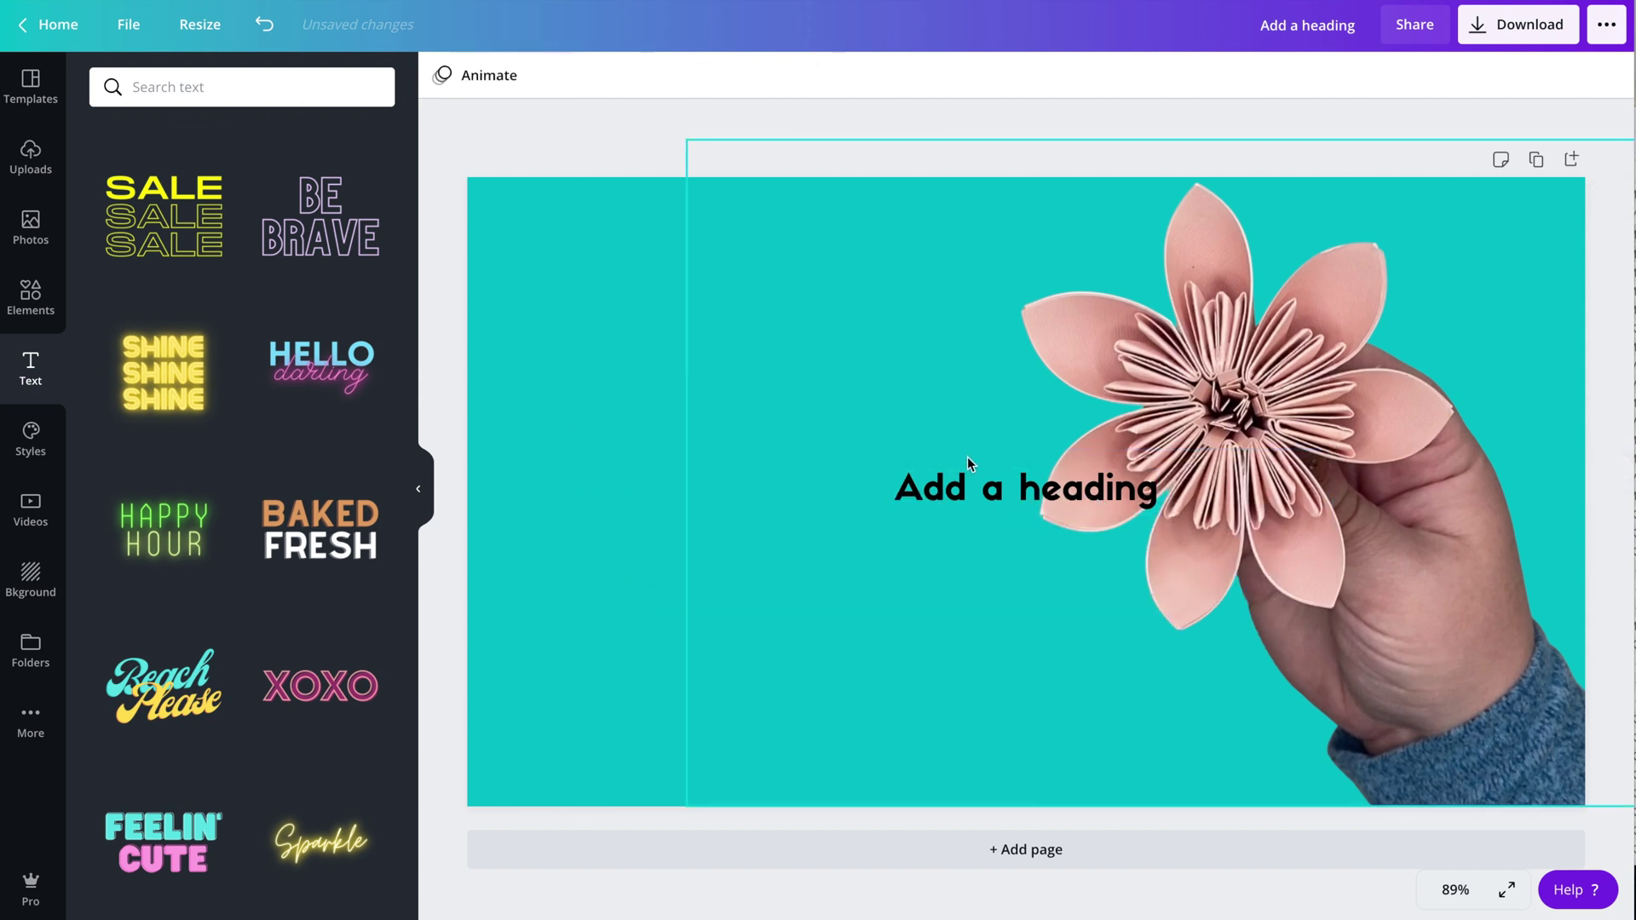
{"action": "left_click_drag", "start_coordinate": [971, 471], "coordinate": [606, 241]}
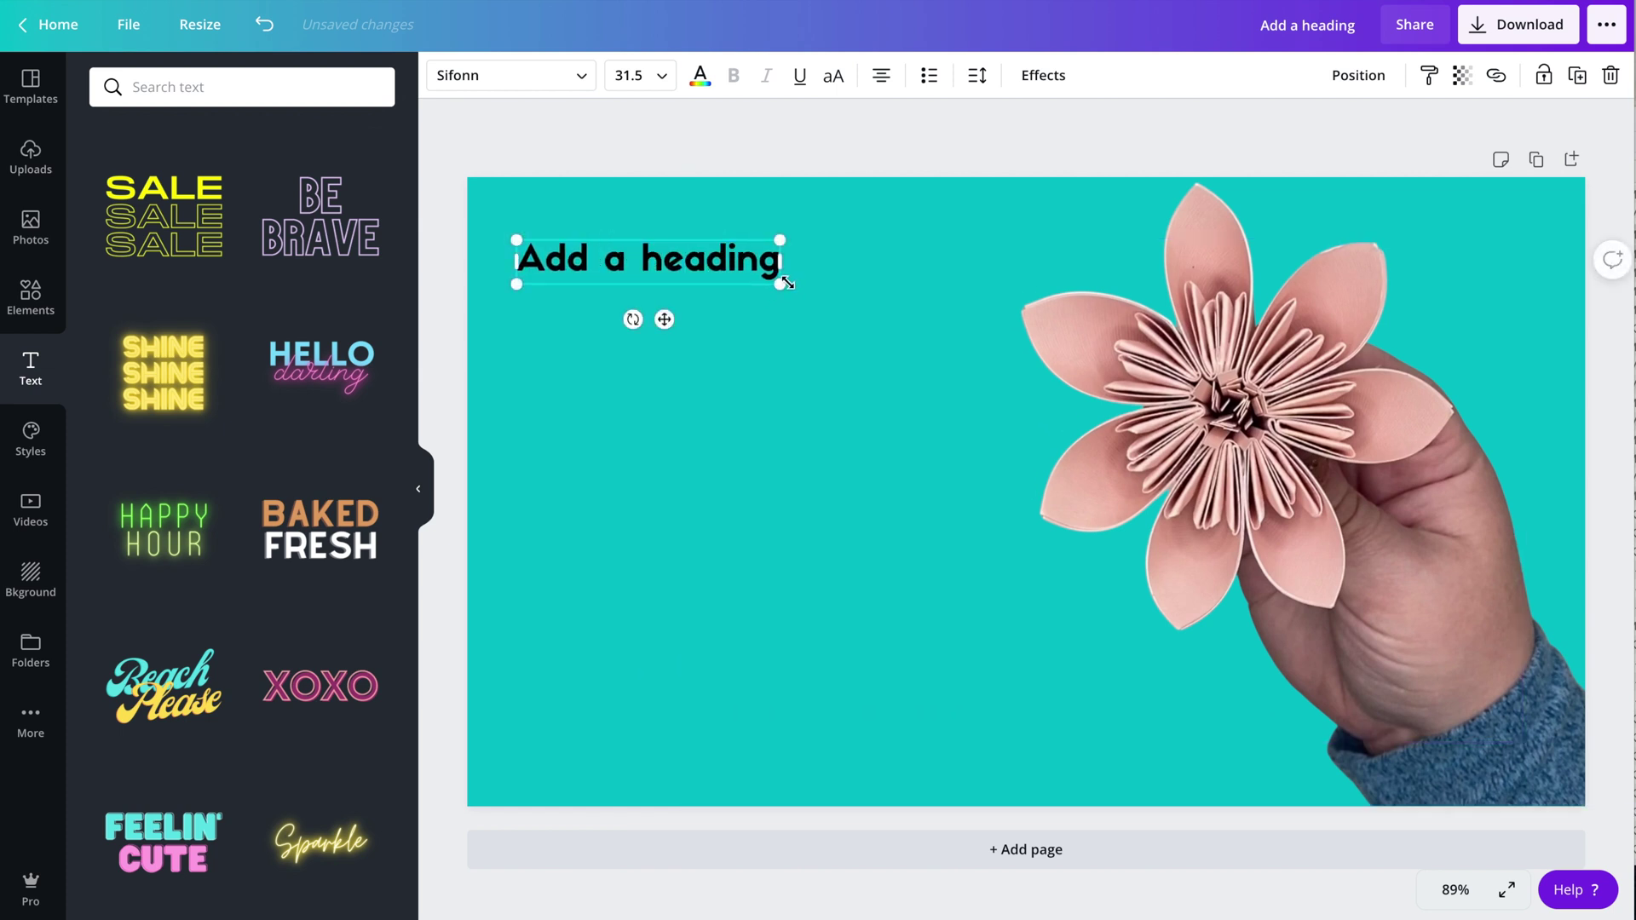
Step: Enlarge the heading to size 58.6 and start replacing its placeholder with EASY
{"action": "left_click_drag", "start_coordinate": [786, 283], "coordinate": [1002, 372]}
{"action": "triple_click", "coordinate": [876, 243]}
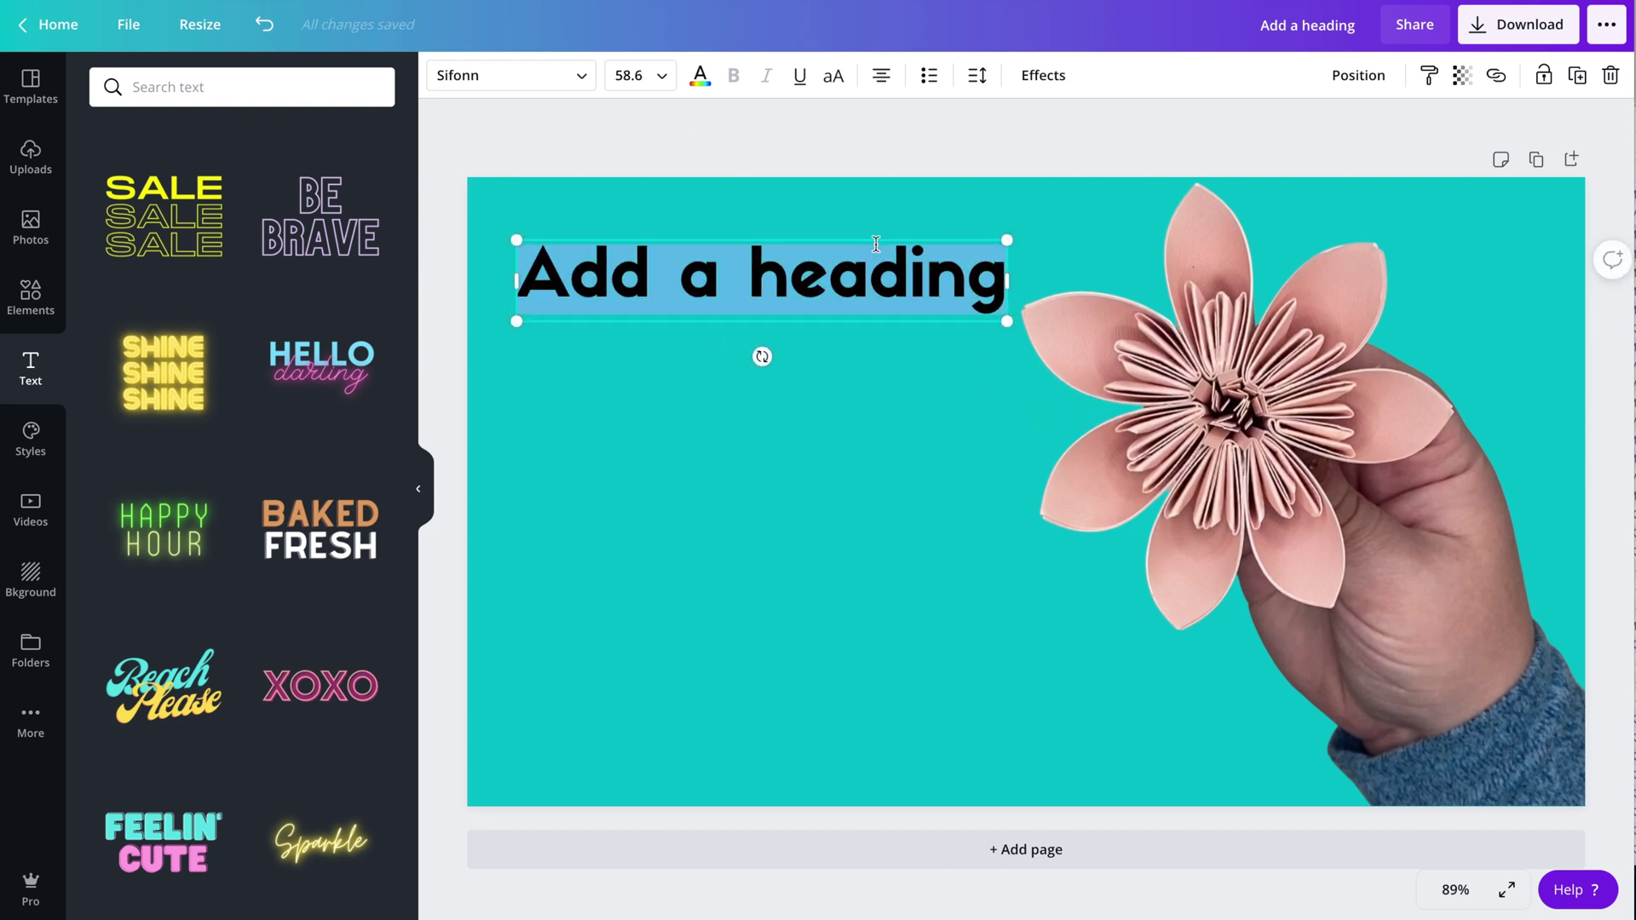
{"action": "type", "text": "EAS"}
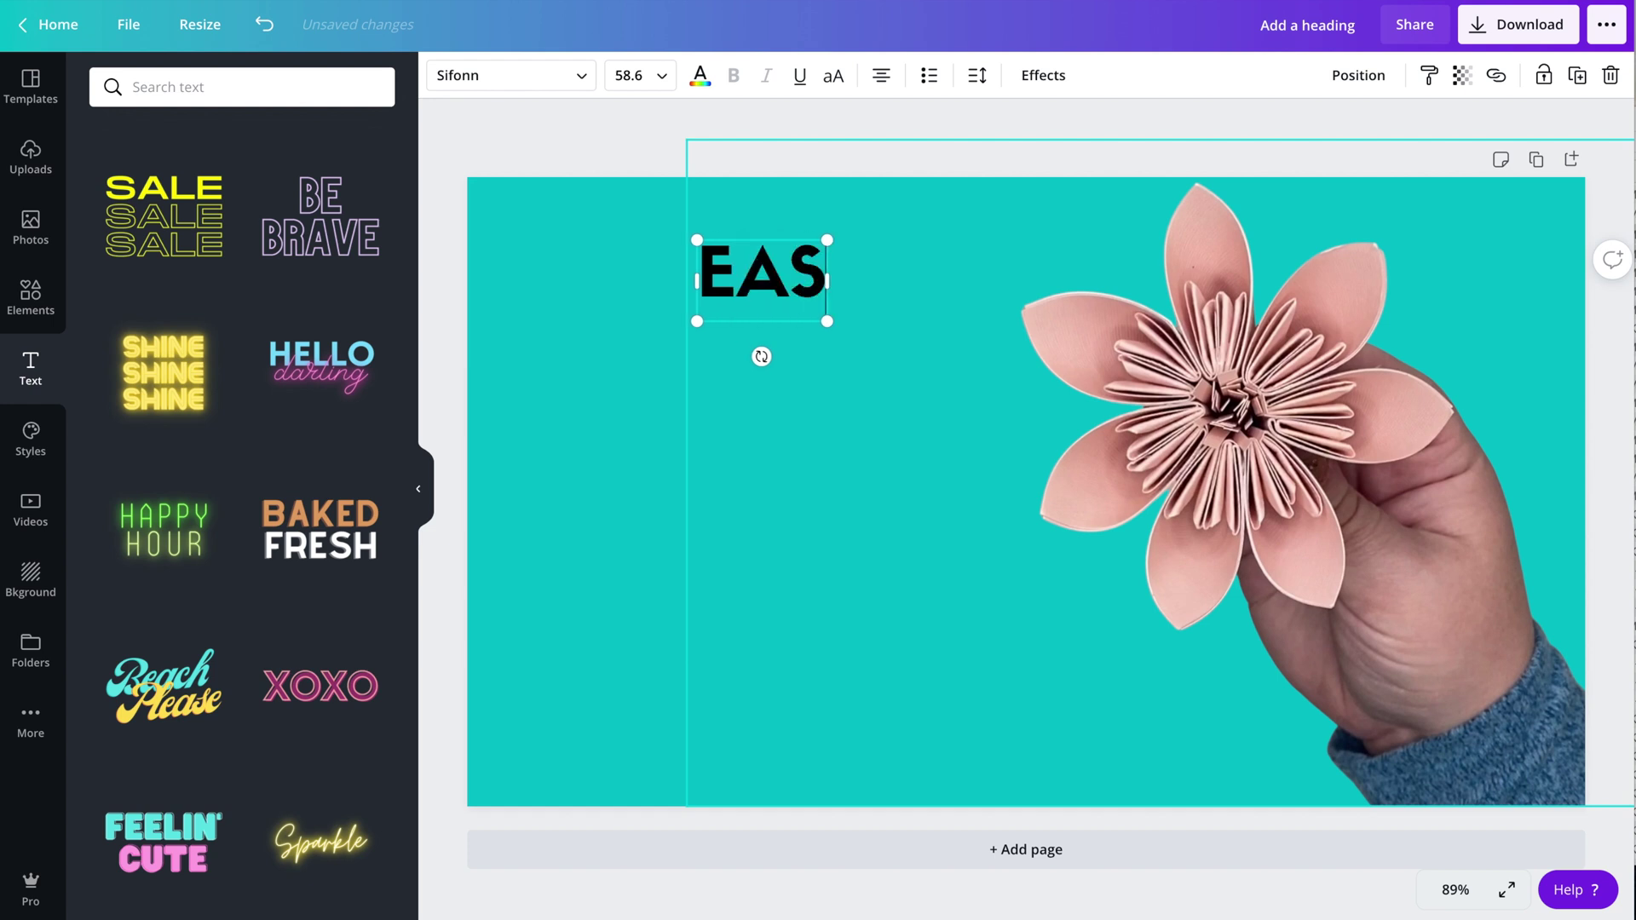
{"action": "type", "text": "Y"}
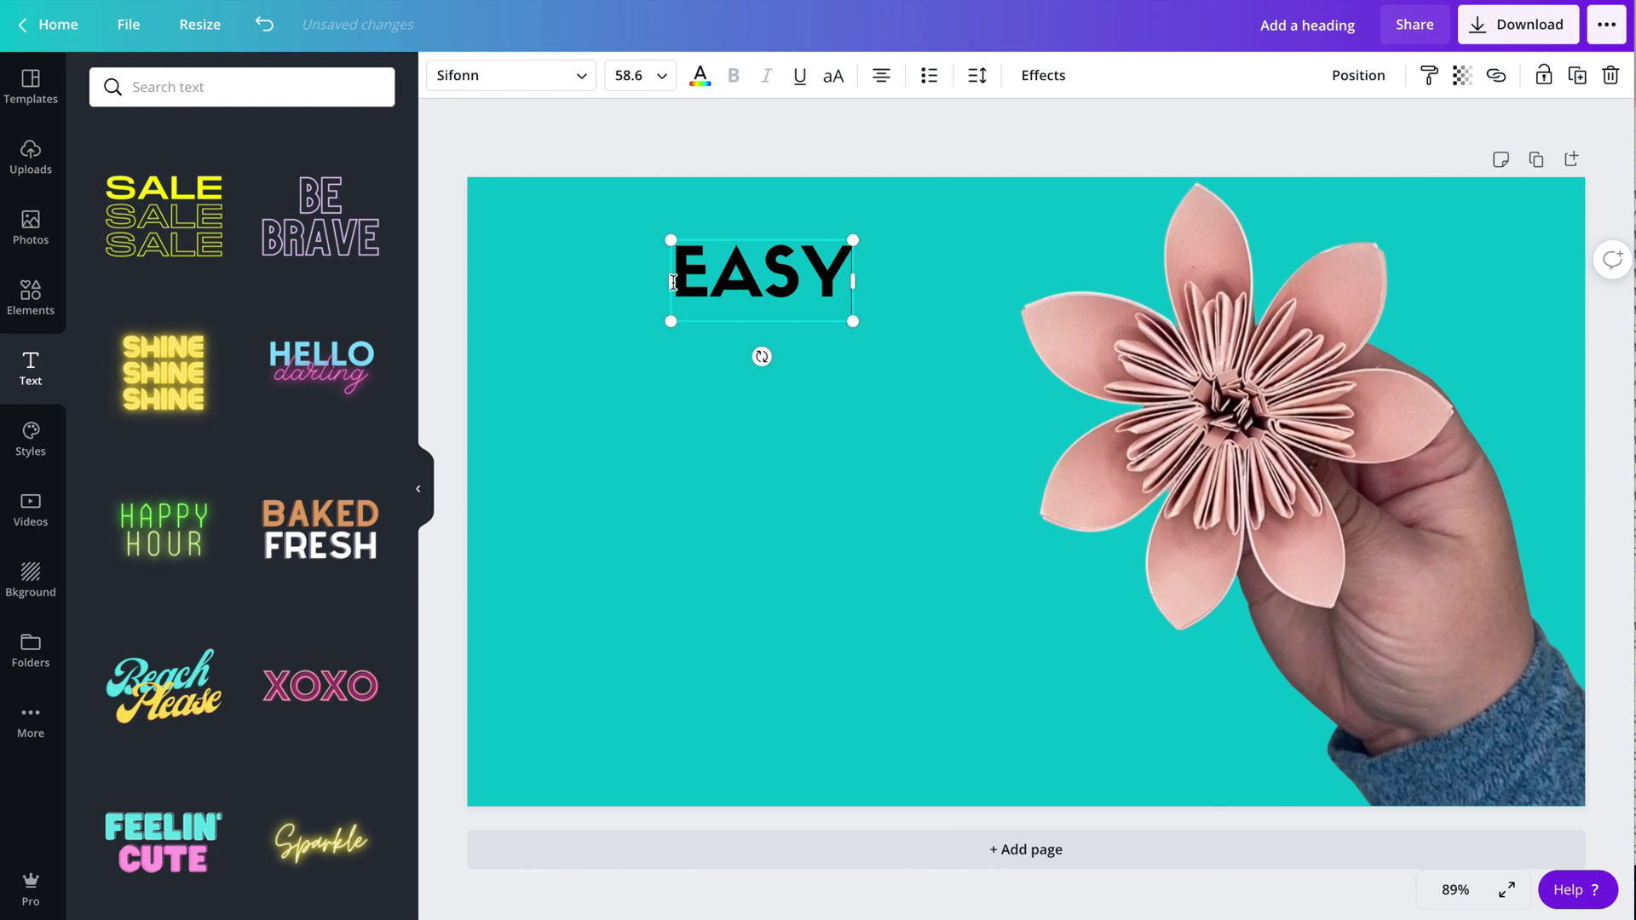
Step: Left-align EASY, make it white, and enlarge it to size 155 in the upper left
{"action": "left_click_drag", "start_coordinate": [669, 279], "coordinate": [530, 274]}
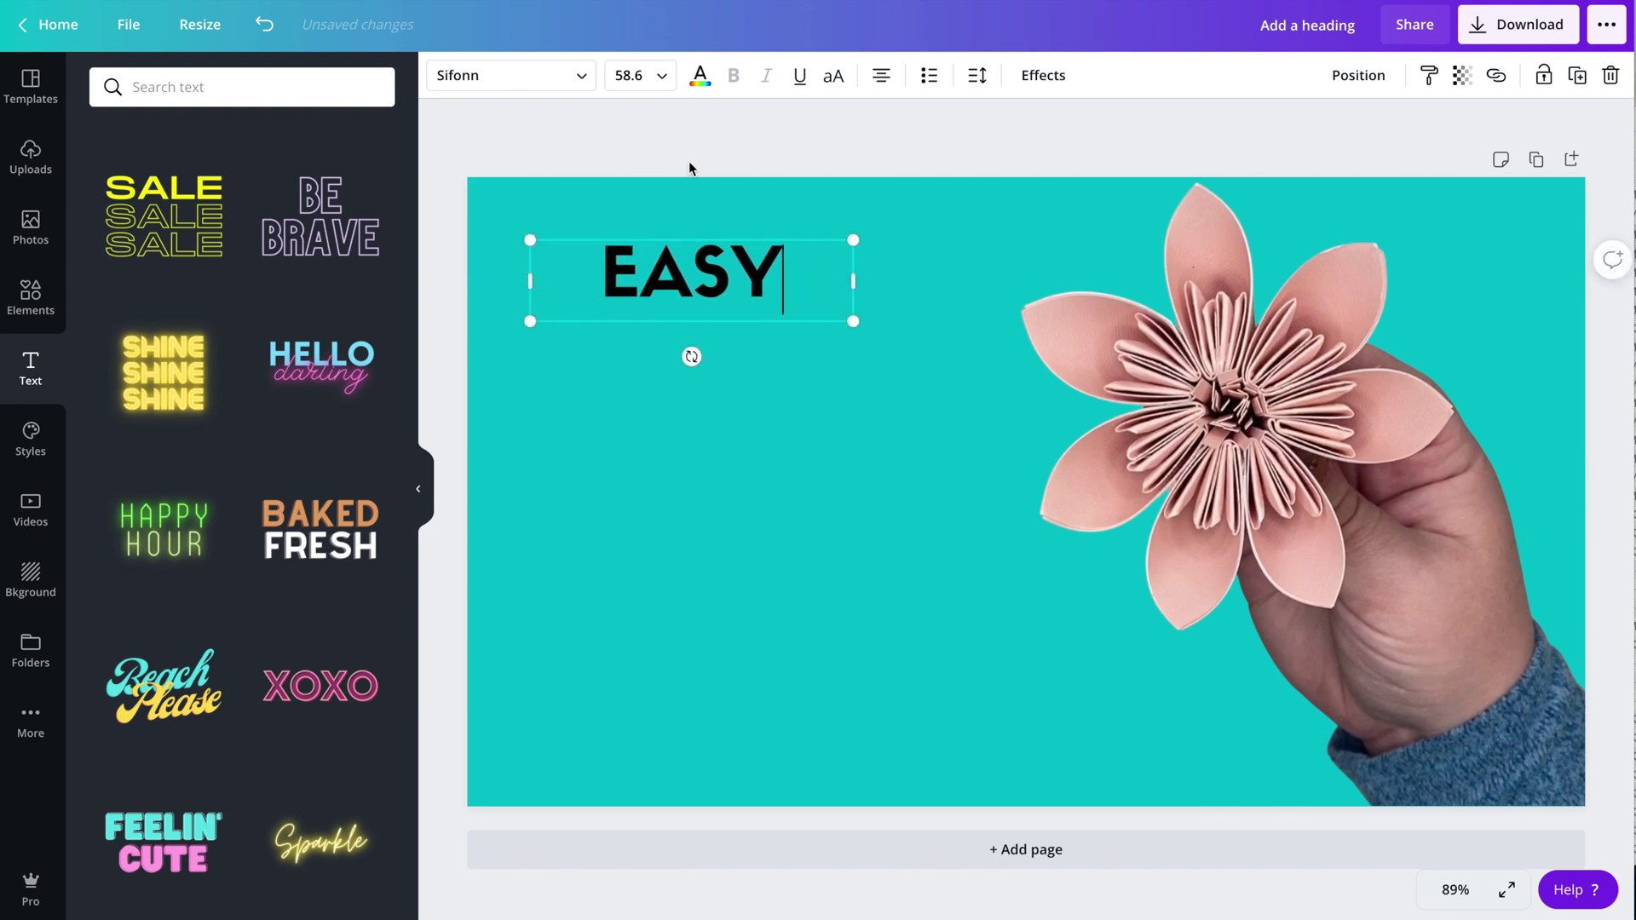
{"action": "left_click", "coordinate": [882, 78]}
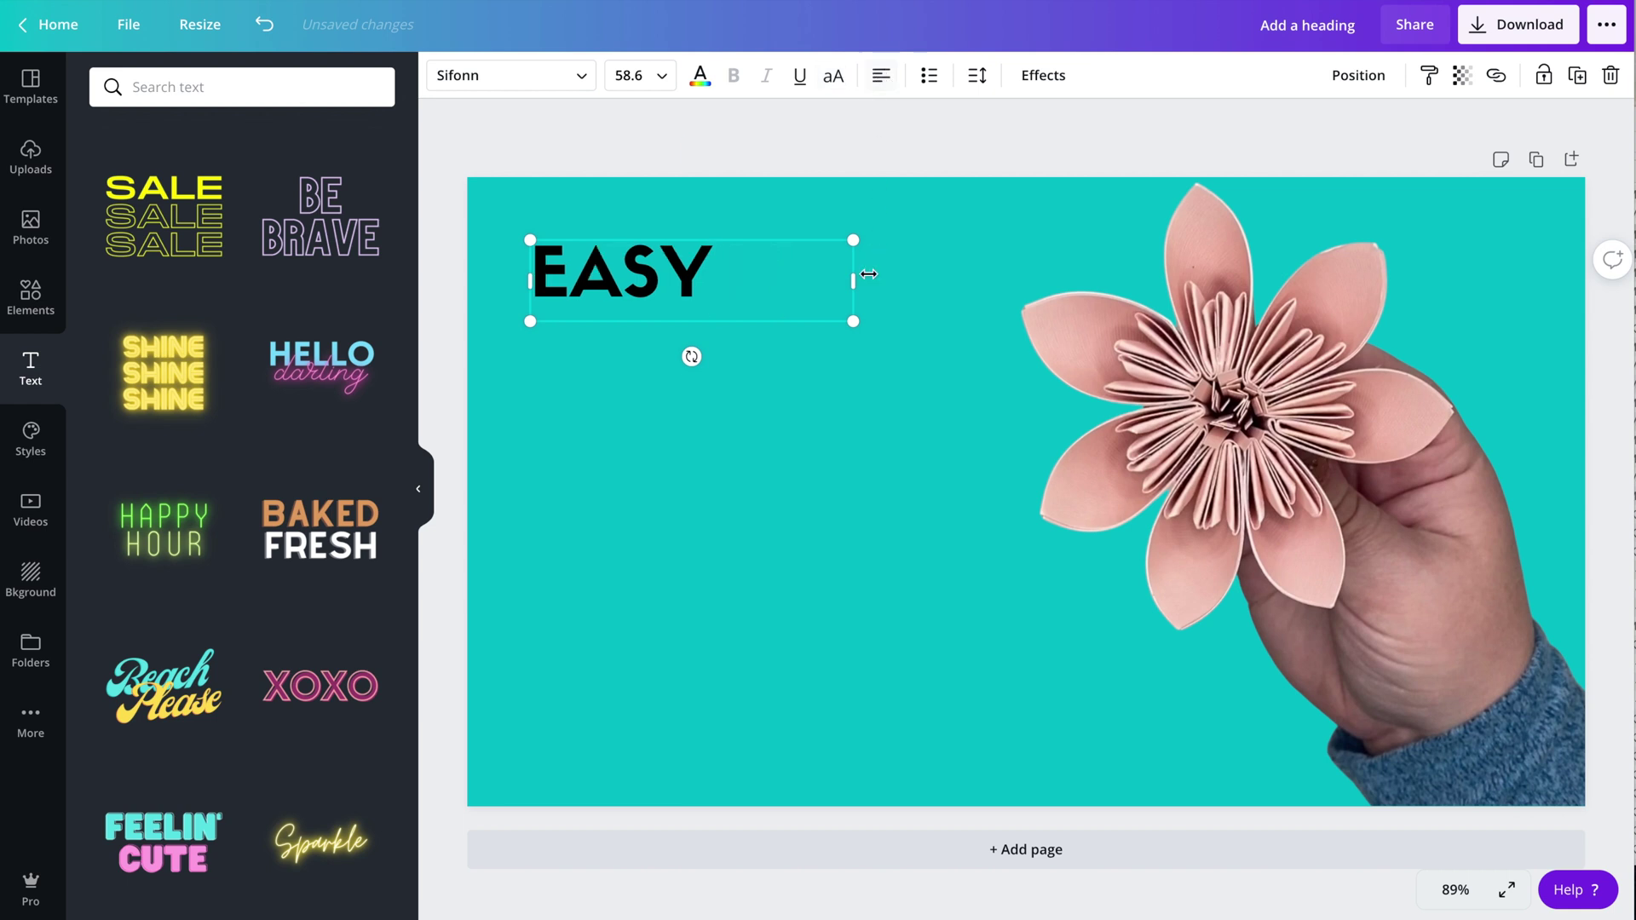
{"action": "left_click", "coordinate": [836, 310]}
{"action": "left_click_drag", "start_coordinate": [854, 290], "coordinate": [738, 285]}
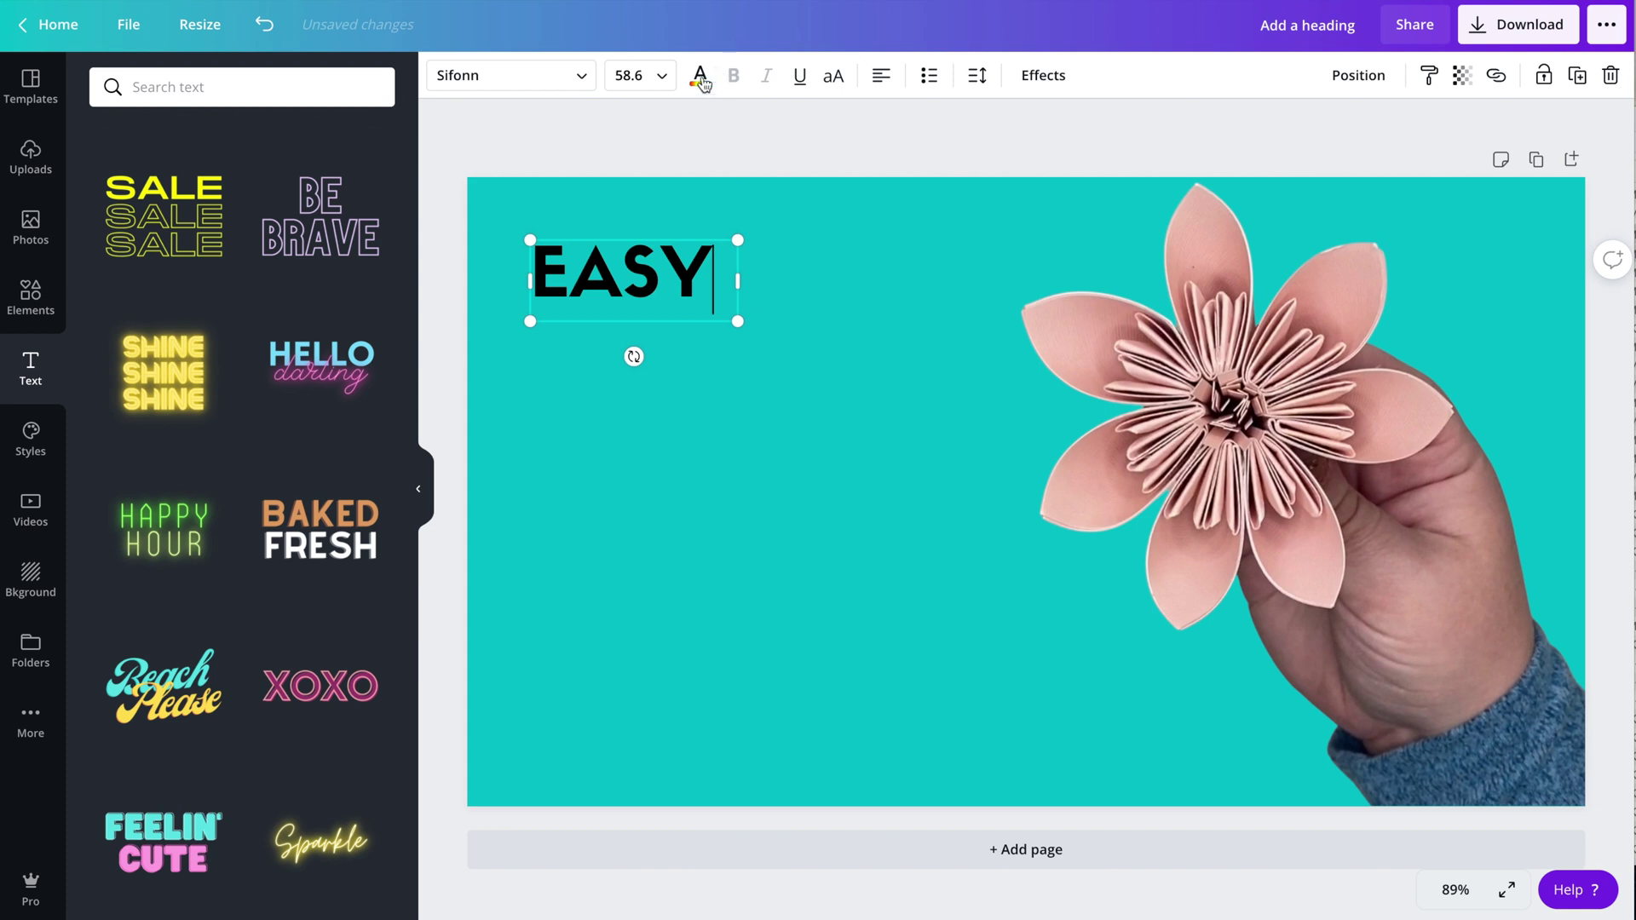
{"action": "left_click", "coordinate": [699, 75]}
{"action": "left_click", "coordinate": [267, 273]}
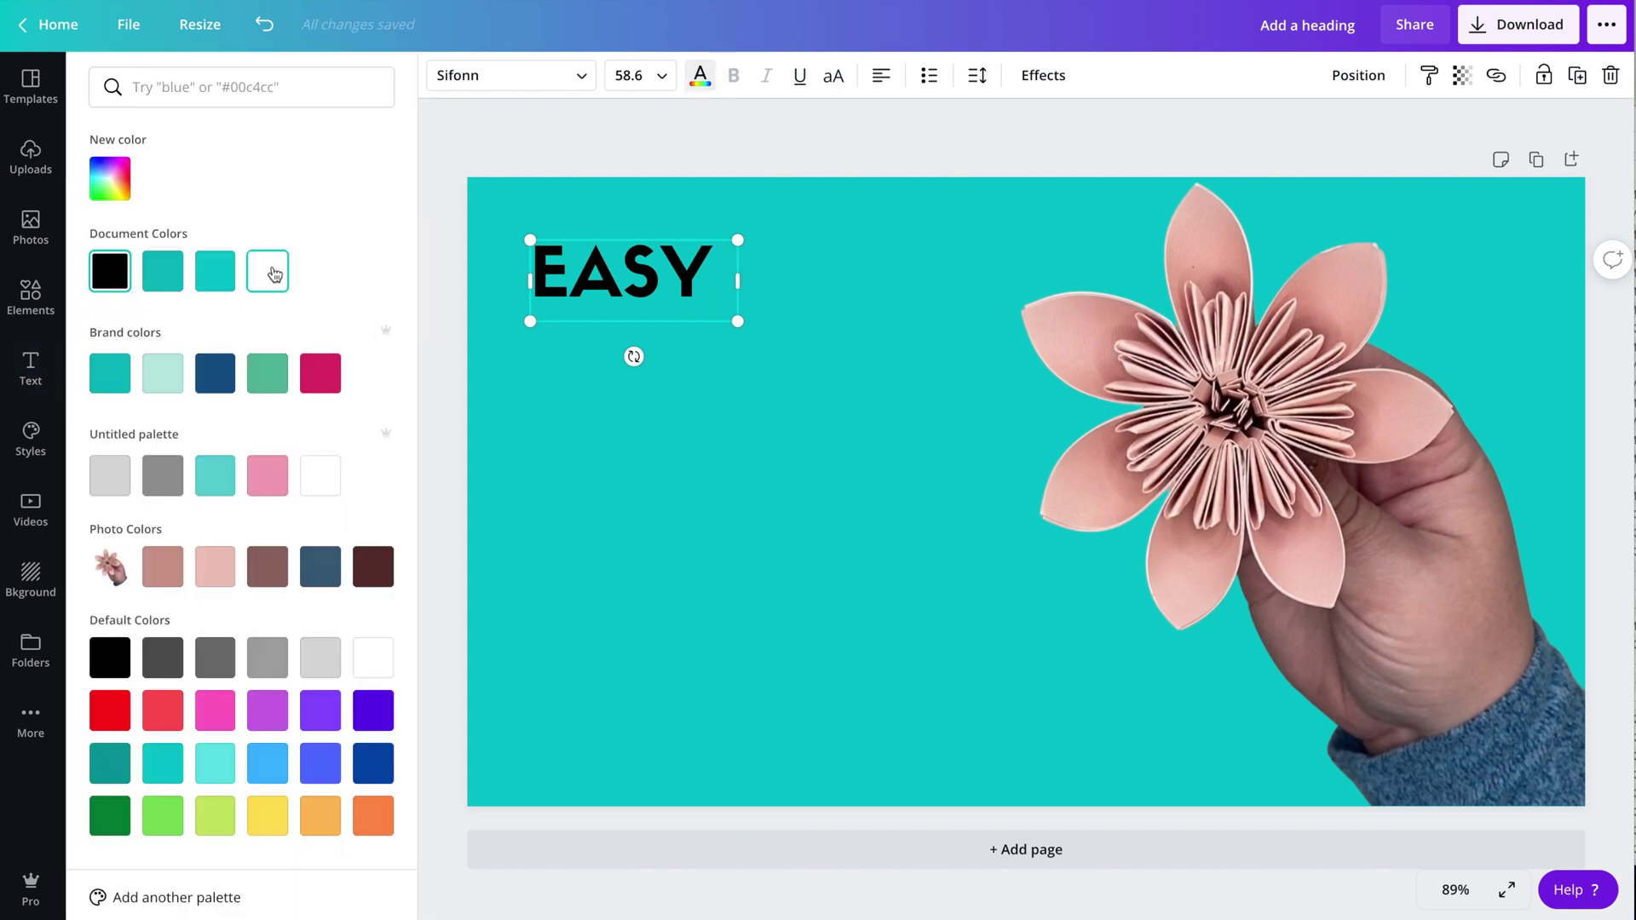
{"action": "key", "text": "Escape"}
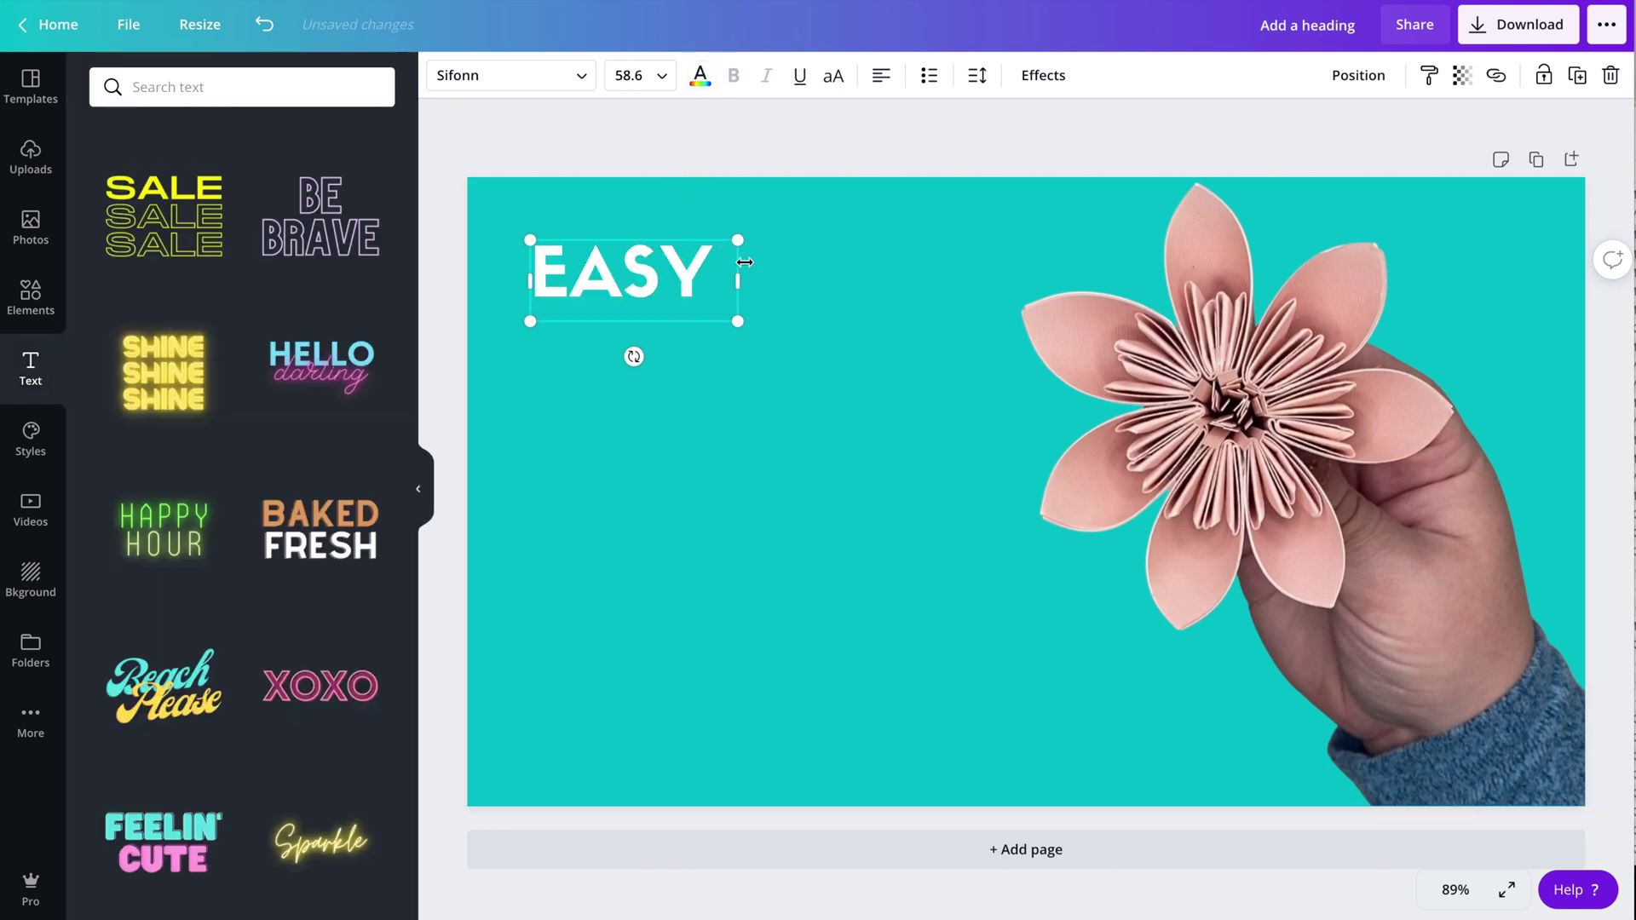
{"action": "left_click_drag", "start_coordinate": [869, 355], "coordinate": [1089, 444]}
{"action": "left_click", "coordinate": [825, 192]}
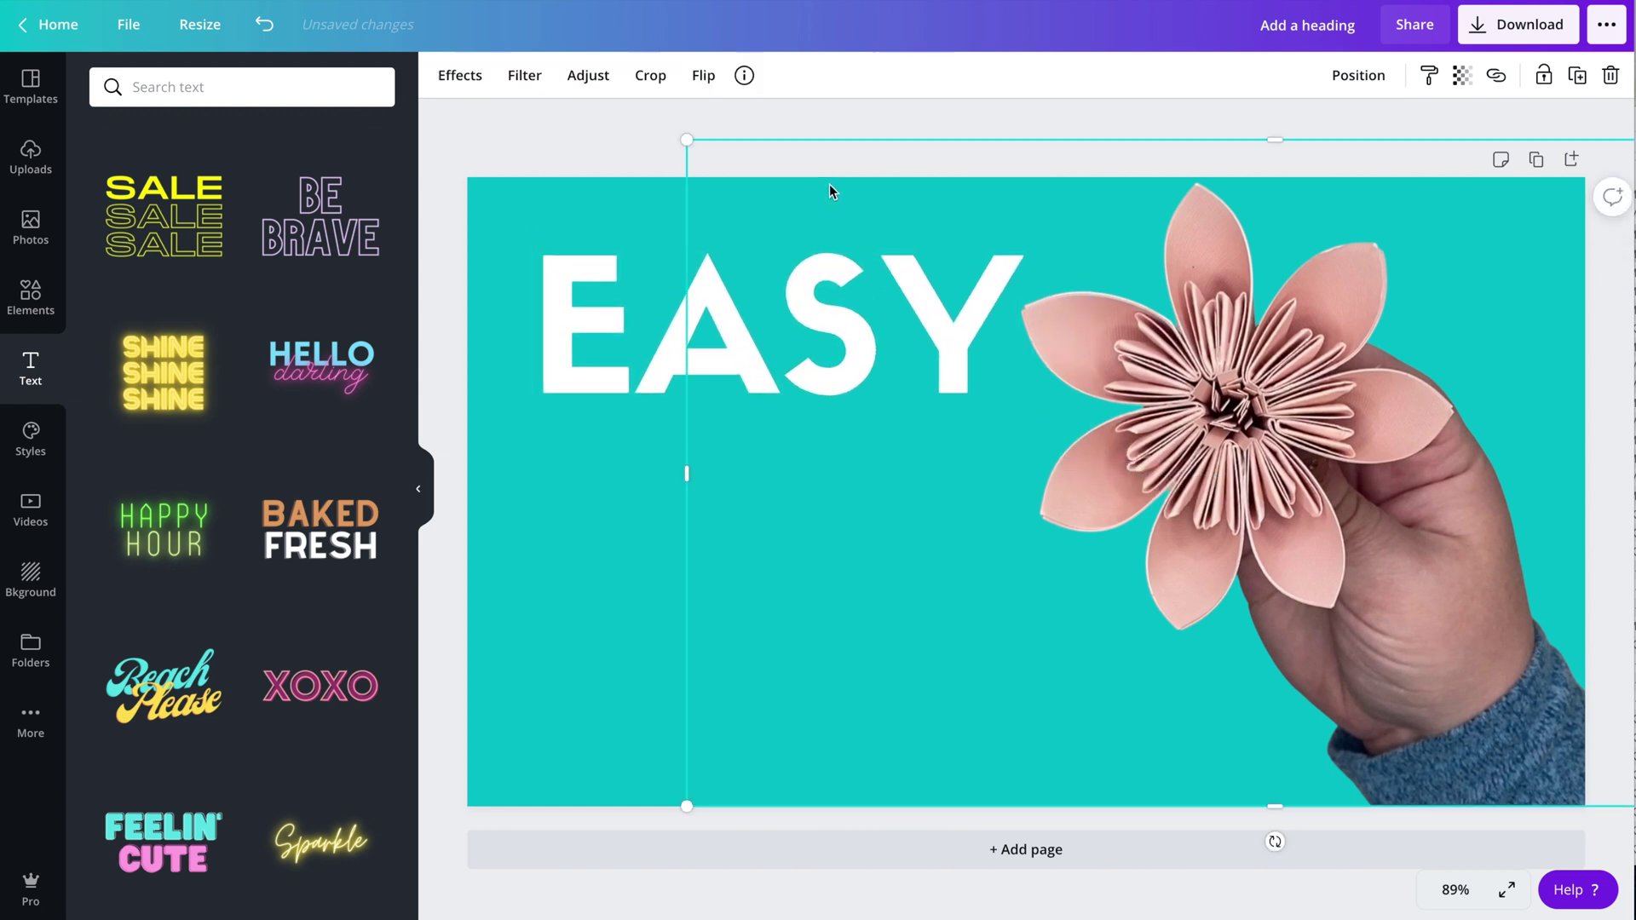
Step: Nudge the EASY heading slightly higher on the thumbnail
{"action": "left_click", "coordinate": [630, 319]}
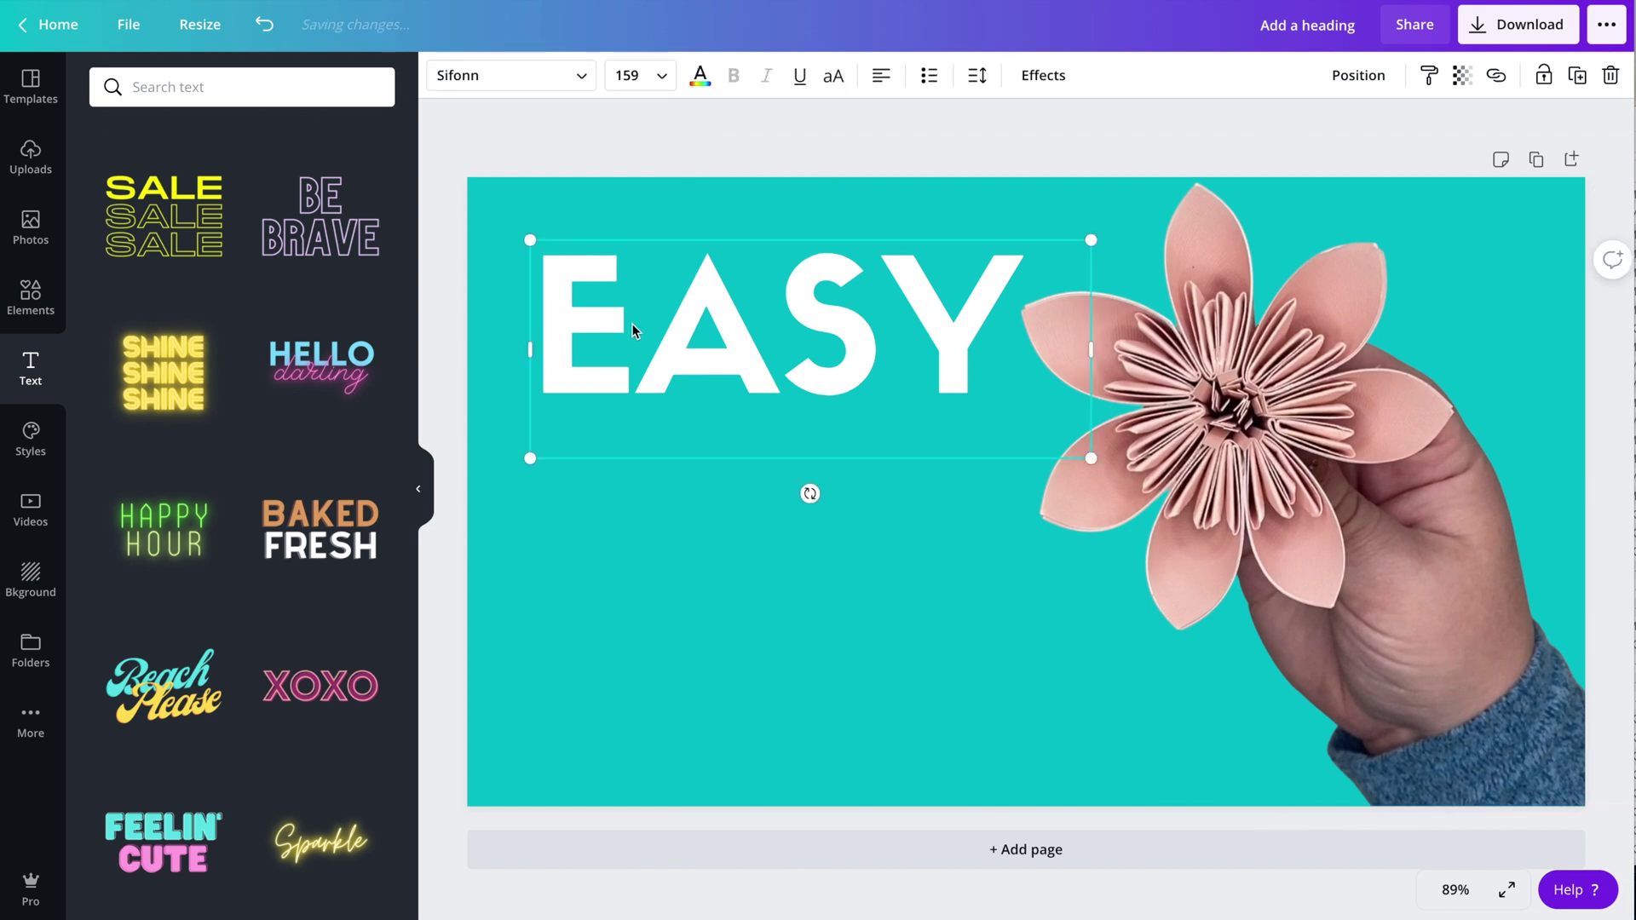
{"action": "left_click_drag", "start_coordinate": [632, 325], "coordinate": [630, 287]}
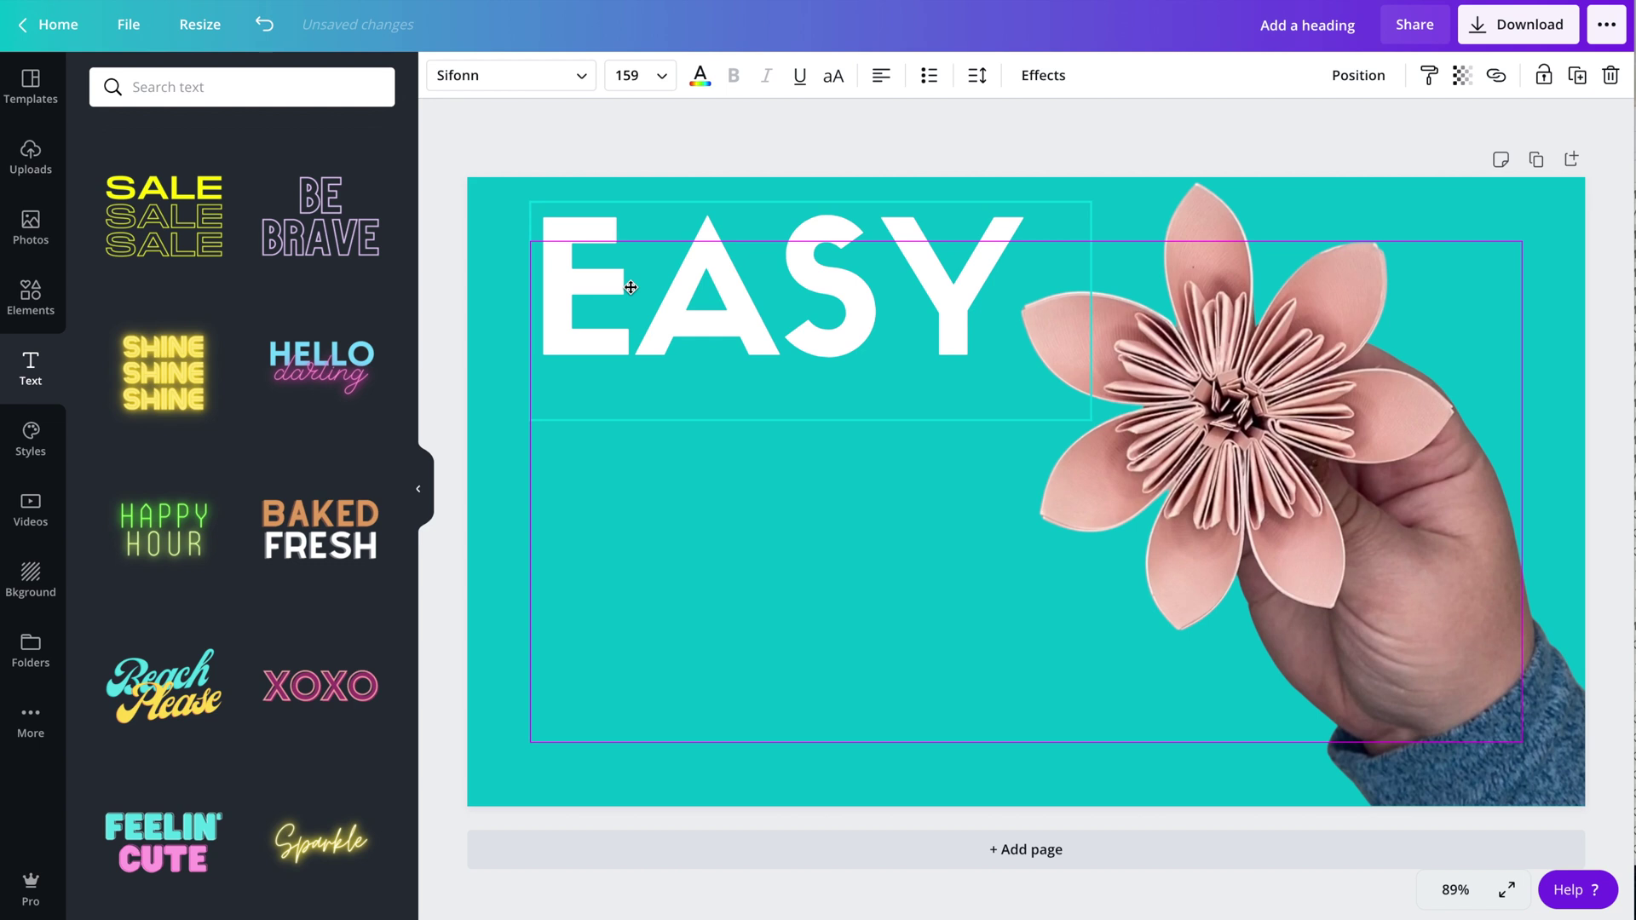
{"action": "left_click_drag", "start_coordinate": [631, 287], "coordinate": [624, 288]}
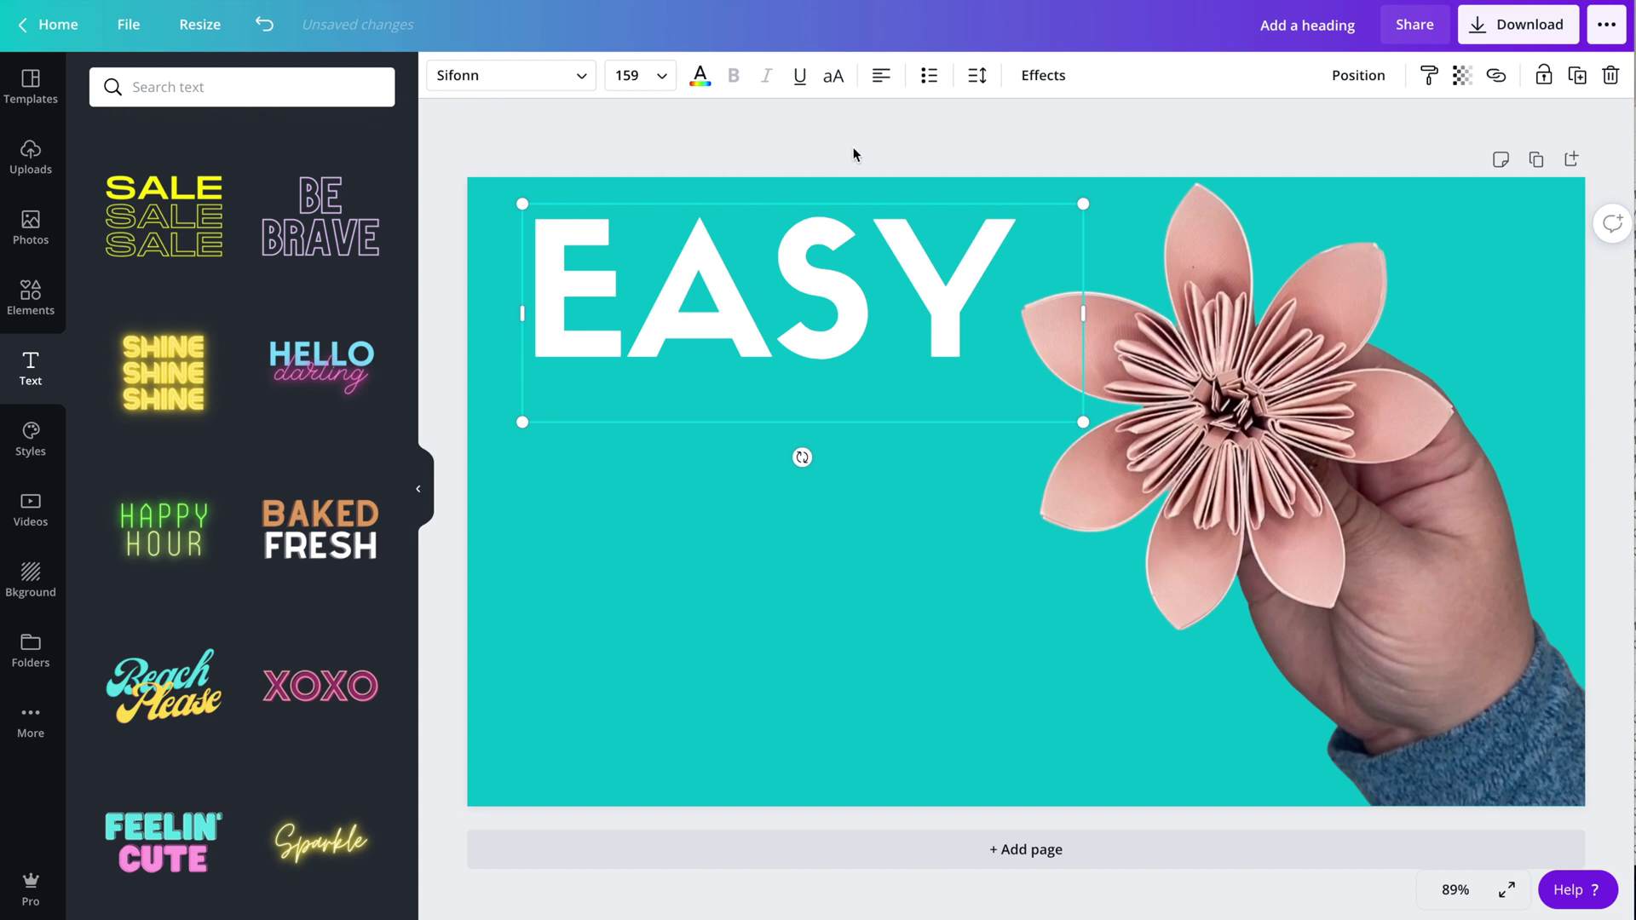
{"action": "left_click", "coordinate": [818, 283]}
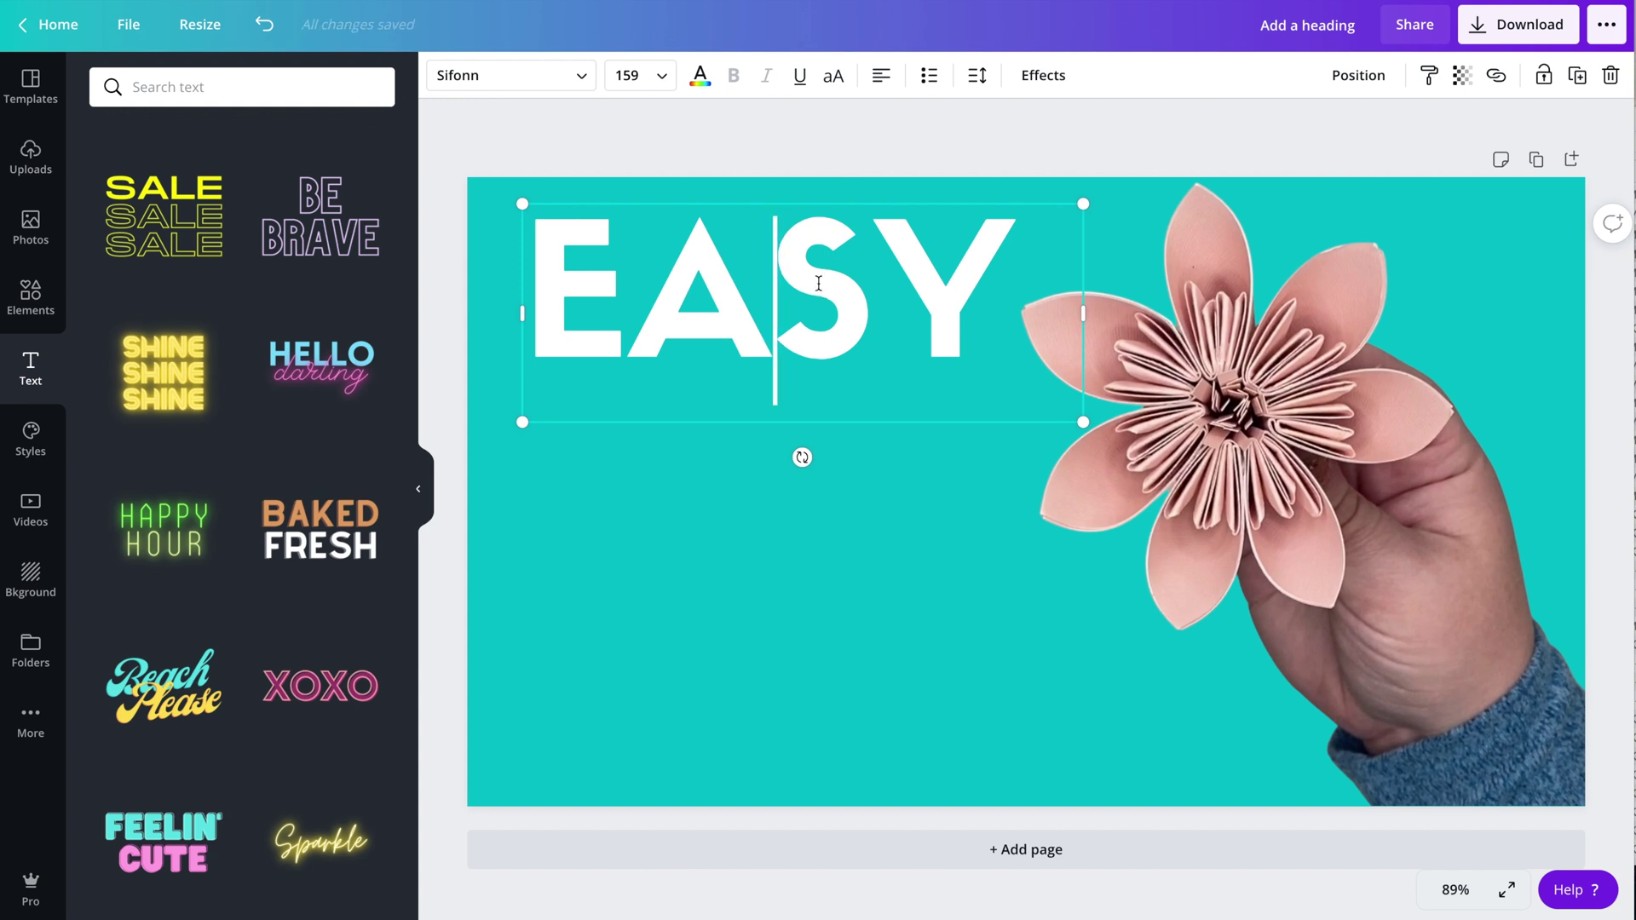
{"action": "left_click", "coordinate": [912, 227]}
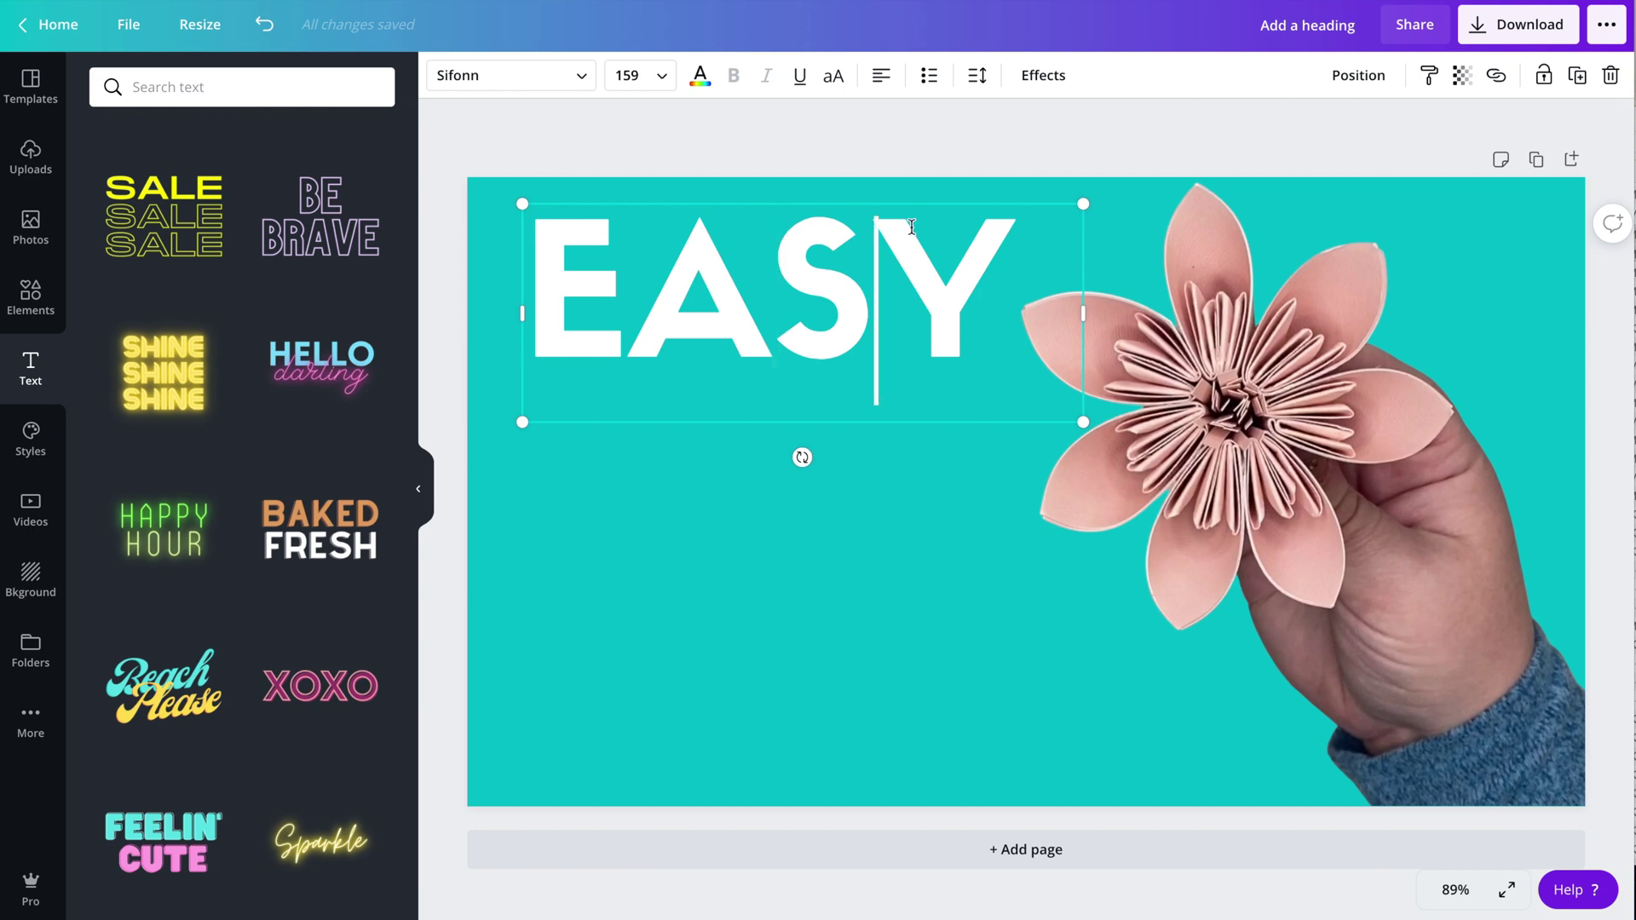
{"action": "left_click", "coordinate": [905, 169]}
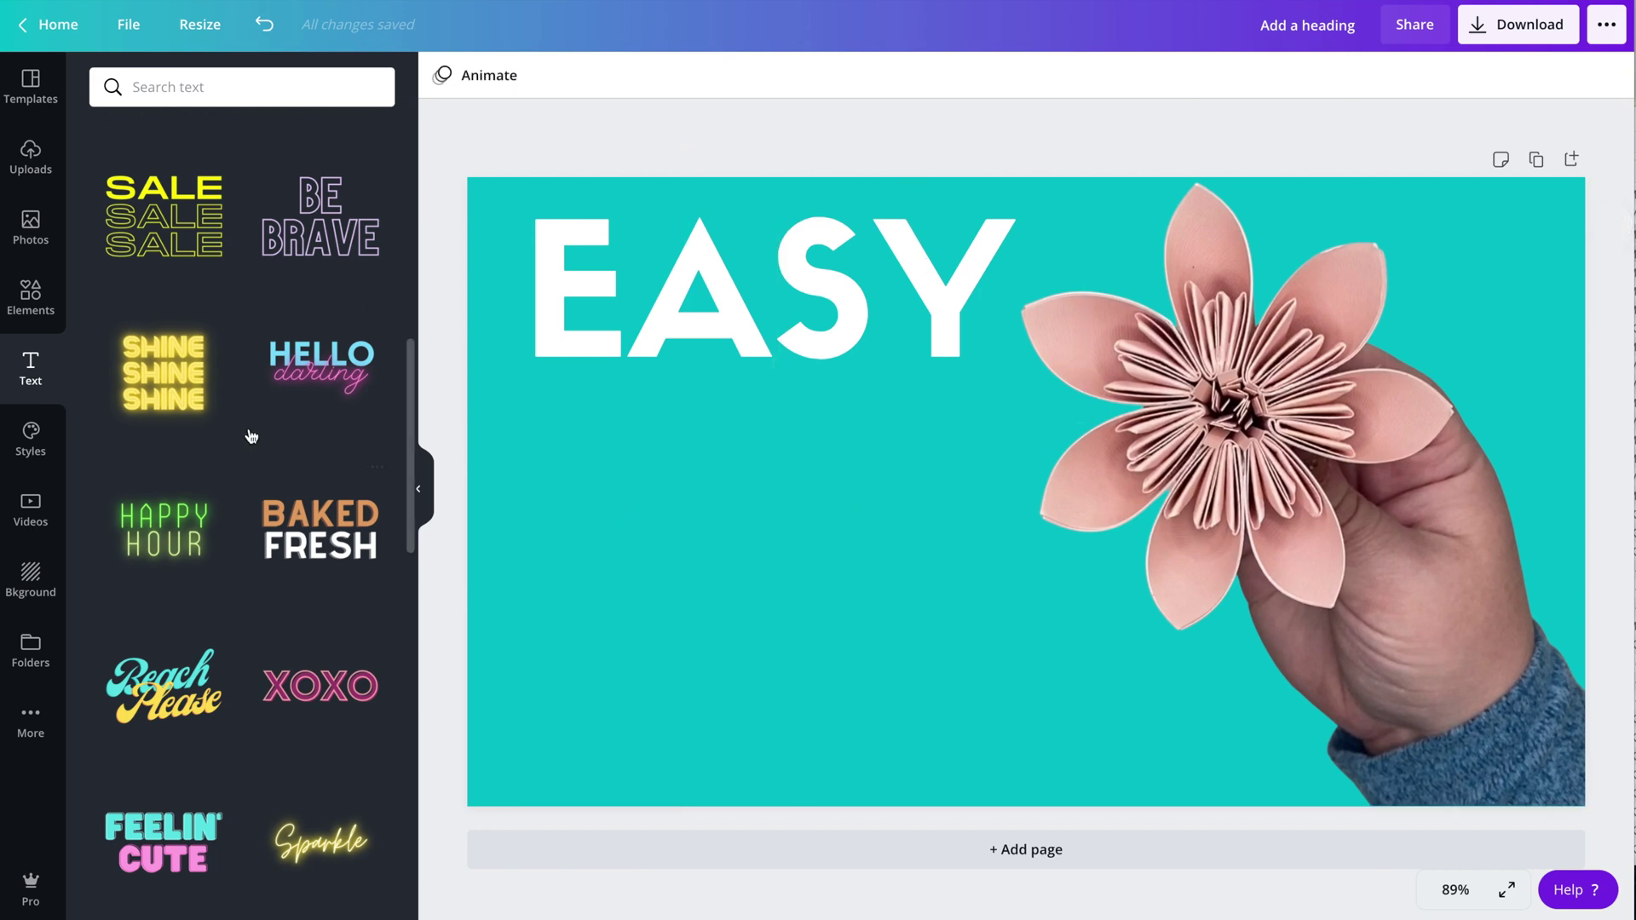
Step: Add a test heading text box, then delete it again
{"action": "scroll", "coordinate": [250, 436], "scroll_direction": "up", "scroll_amount": 10}
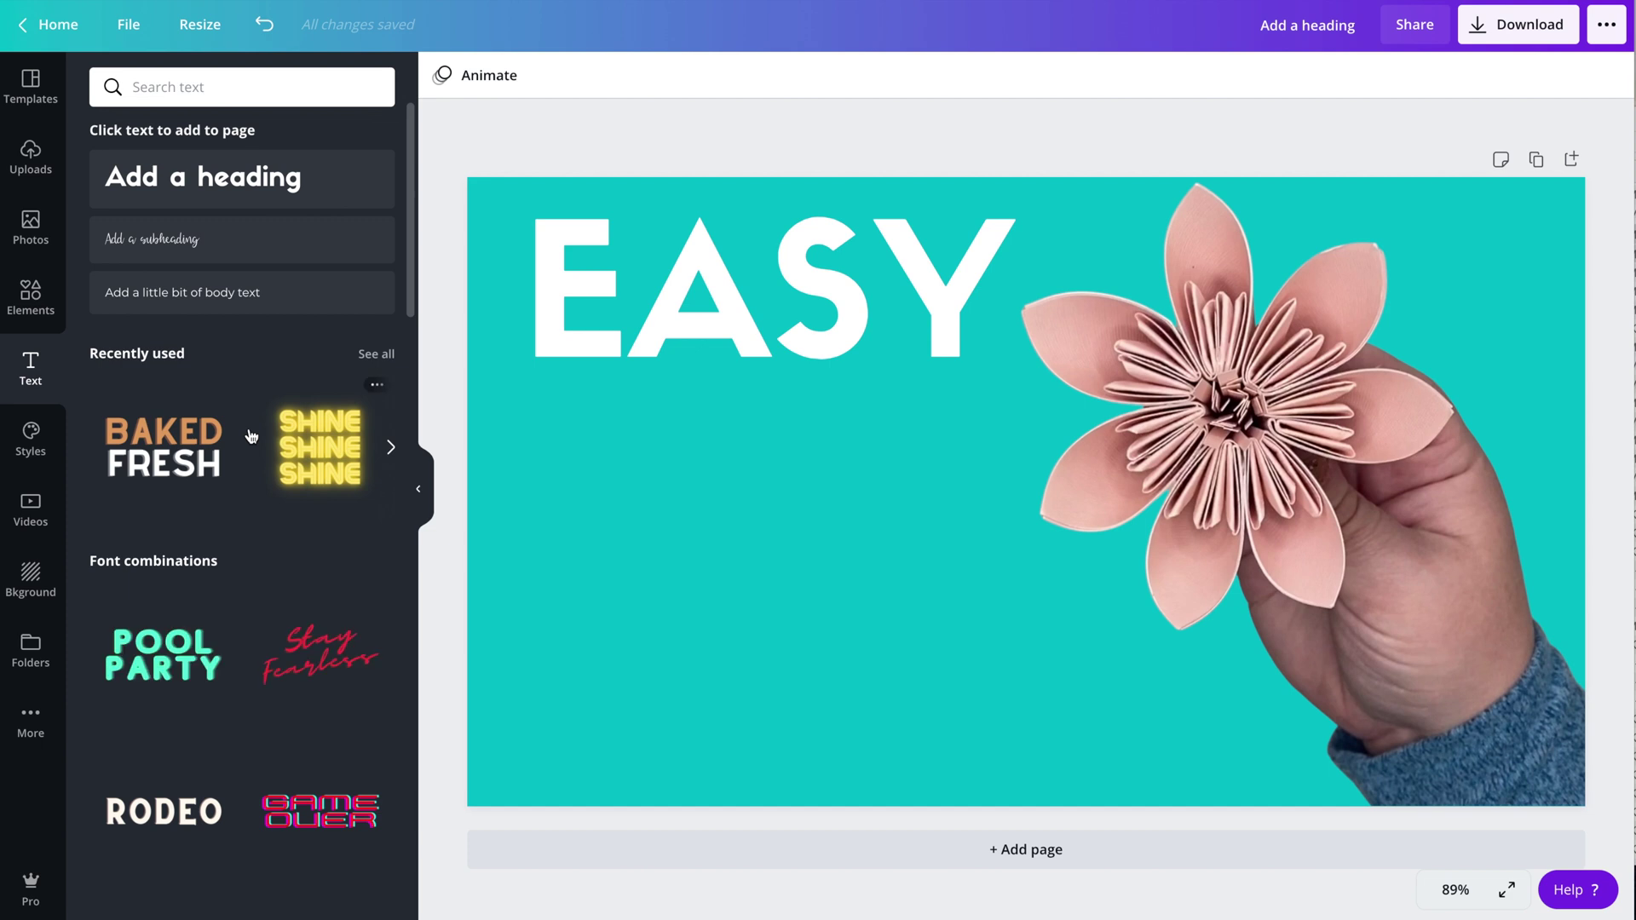
{"action": "left_click", "coordinate": [252, 177]}
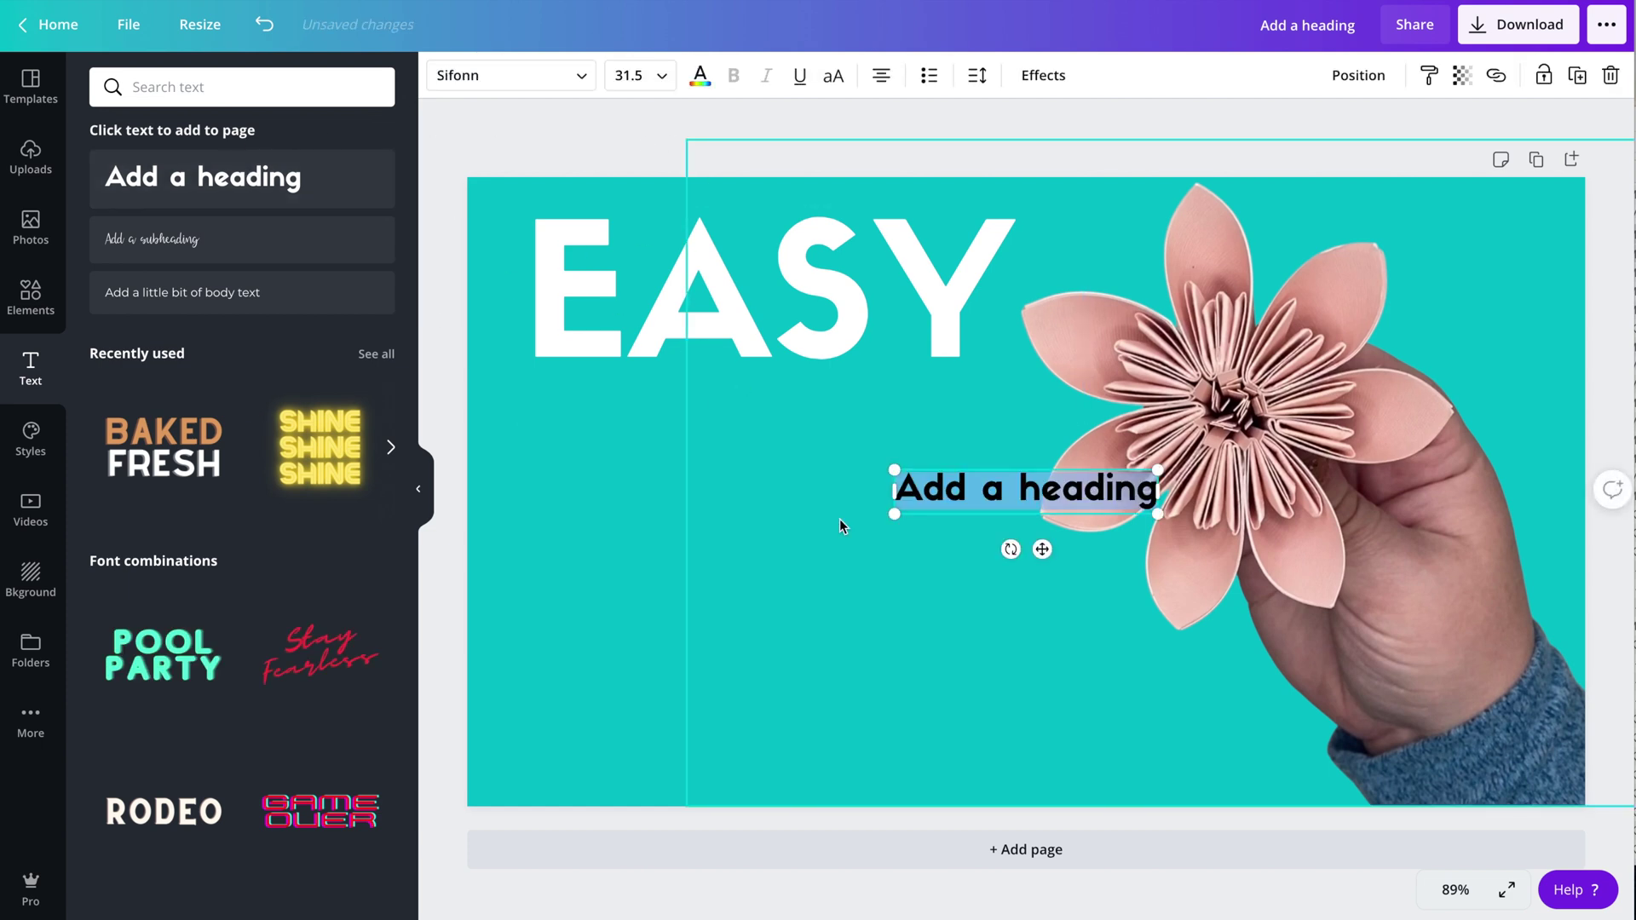
{"action": "left_click", "coordinate": [1002, 487]}
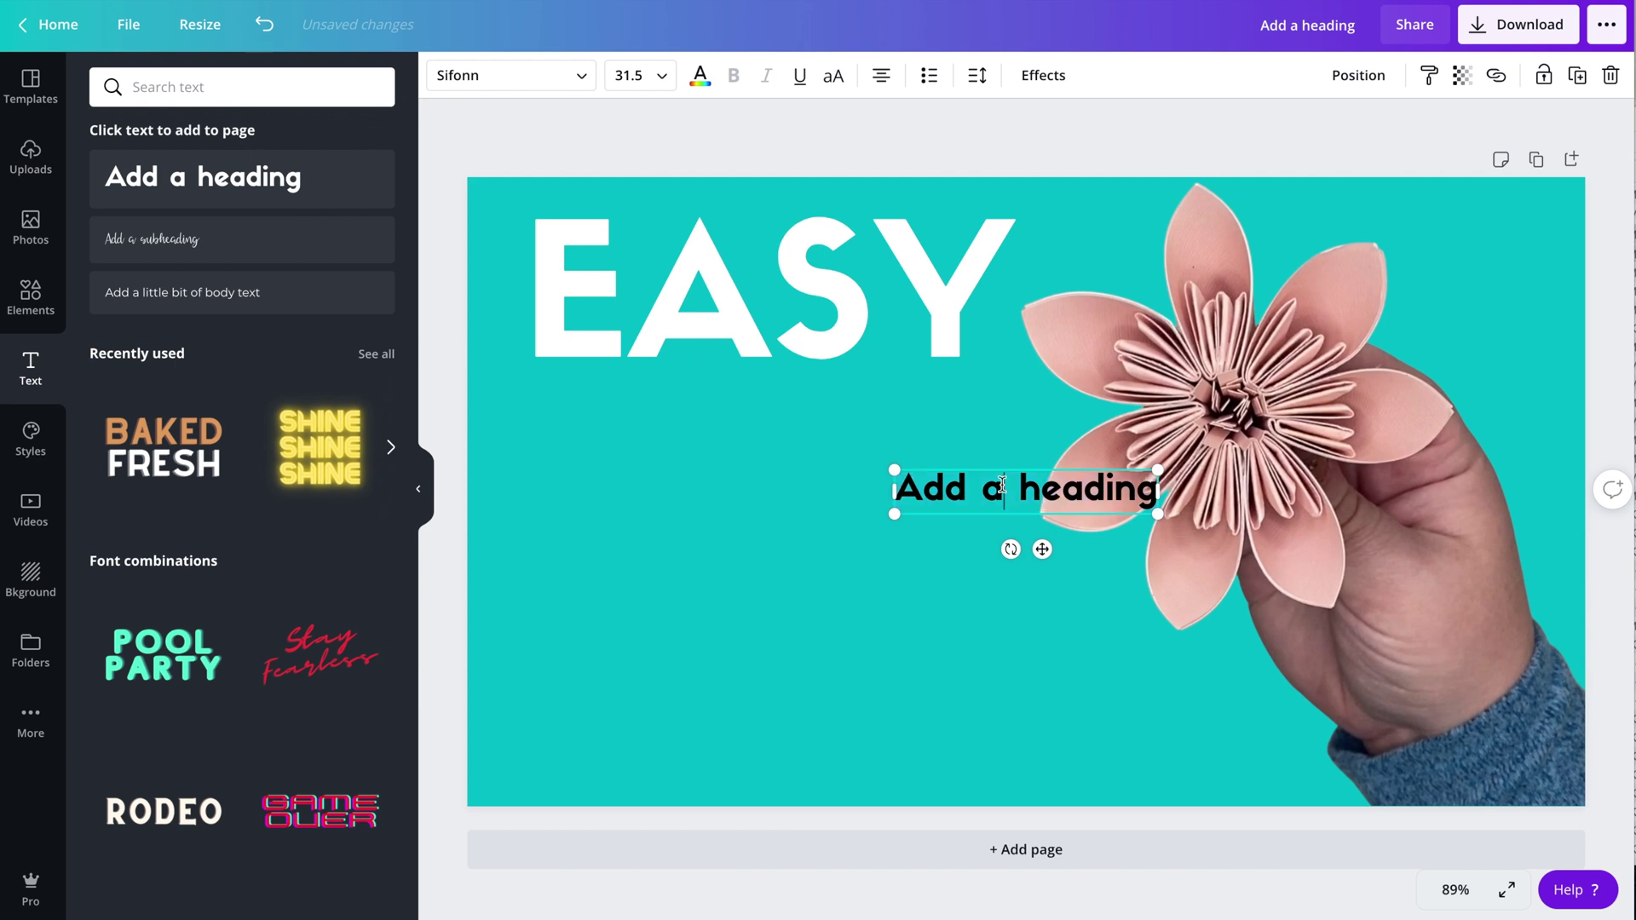
{"action": "left_click", "coordinate": [859, 609]}
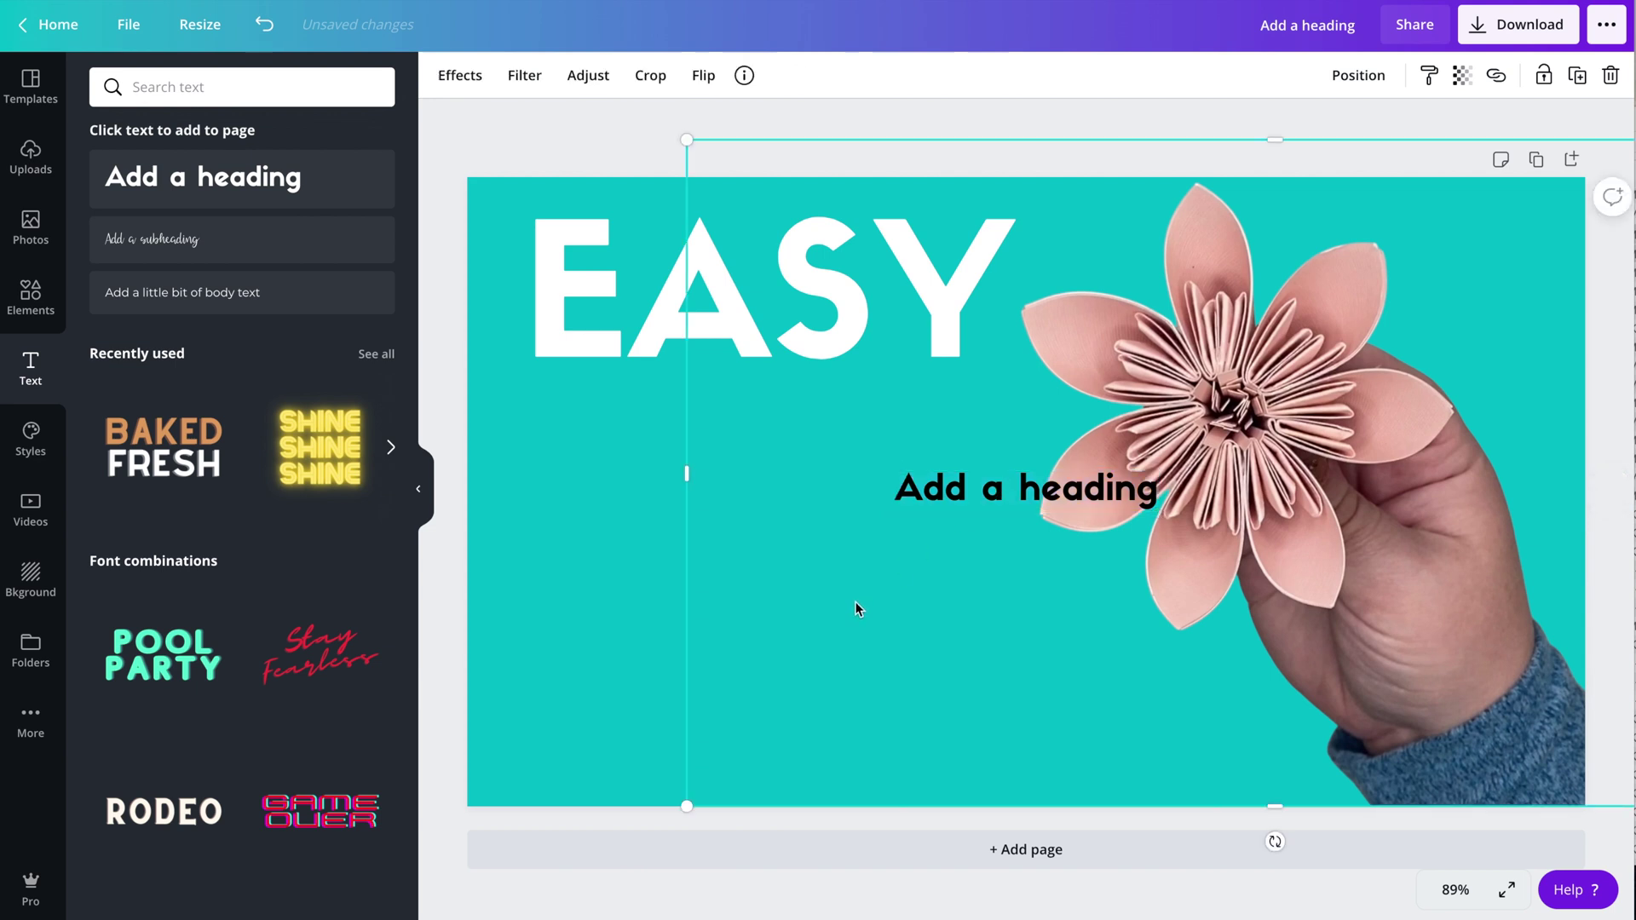
{"action": "left_click", "coordinate": [958, 494]}
{"action": "key", "text": "Delete"}
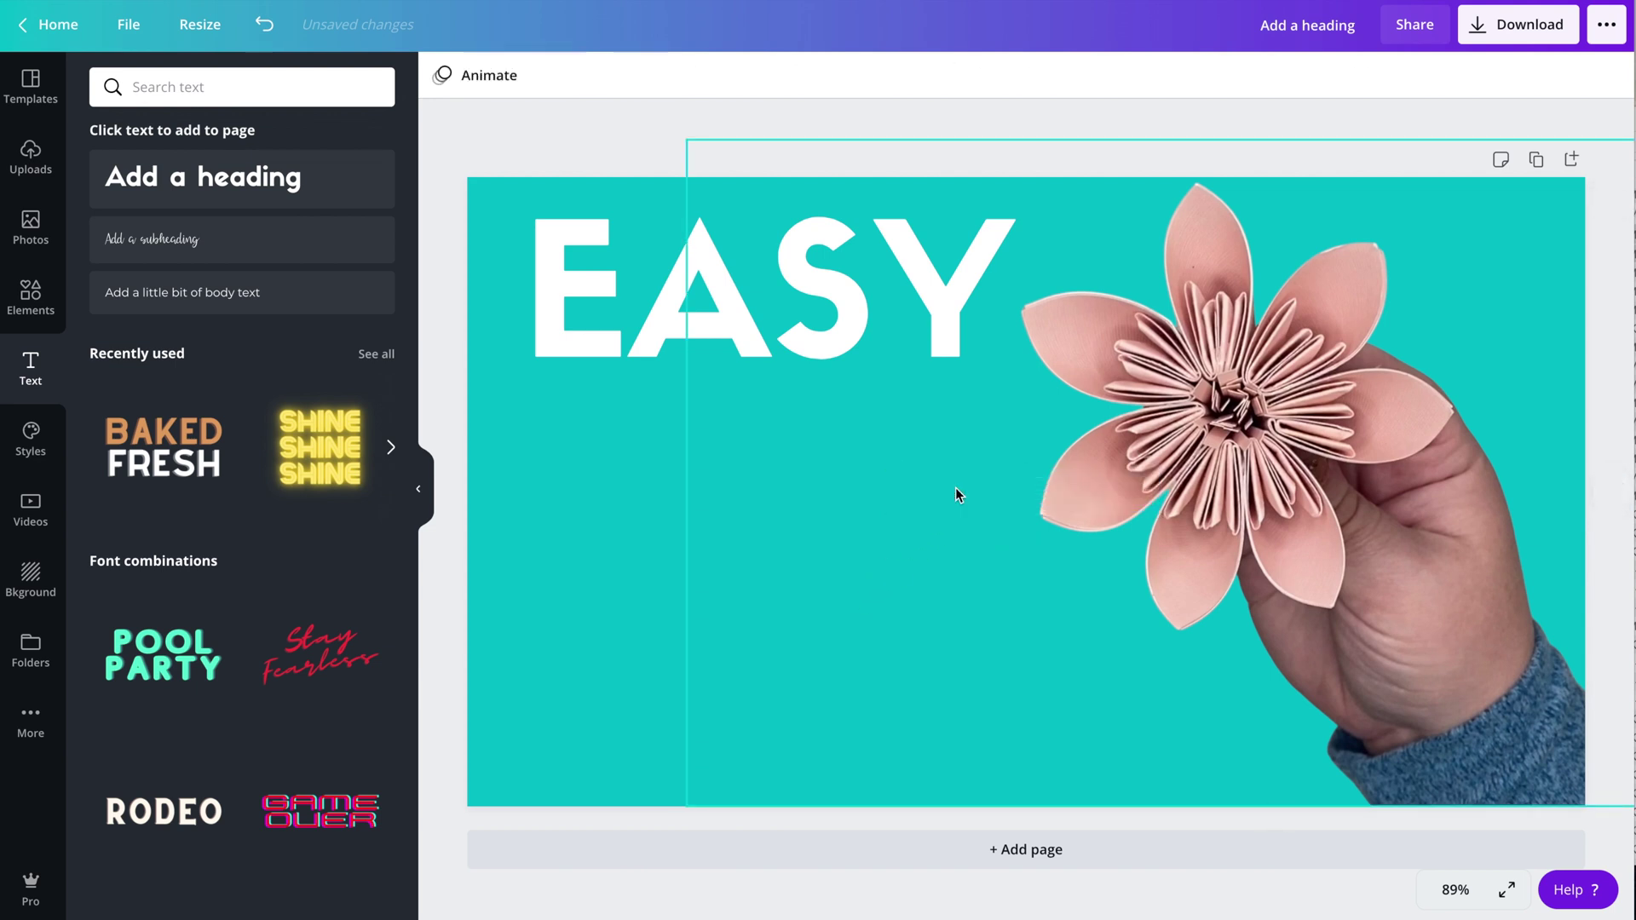
Step: Duplicate EASY with Ctrl+D, trim letters in the copy, and move it to a line below
{"action": "left_click", "coordinate": [588, 283]}
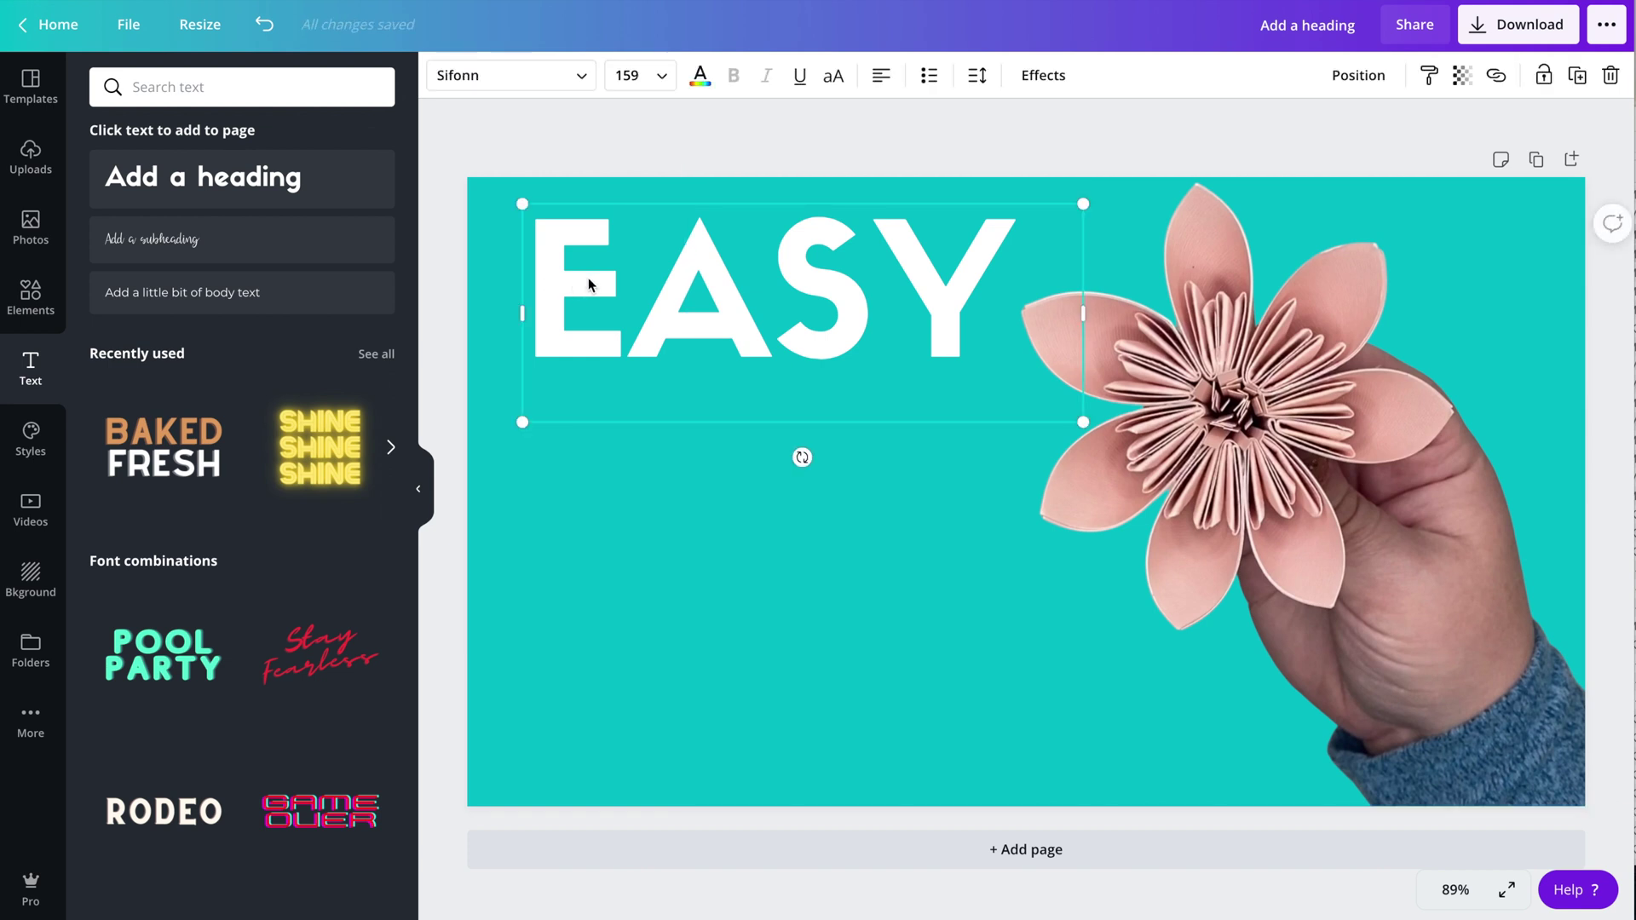
{"action": "key", "text": "ctrl+d"}
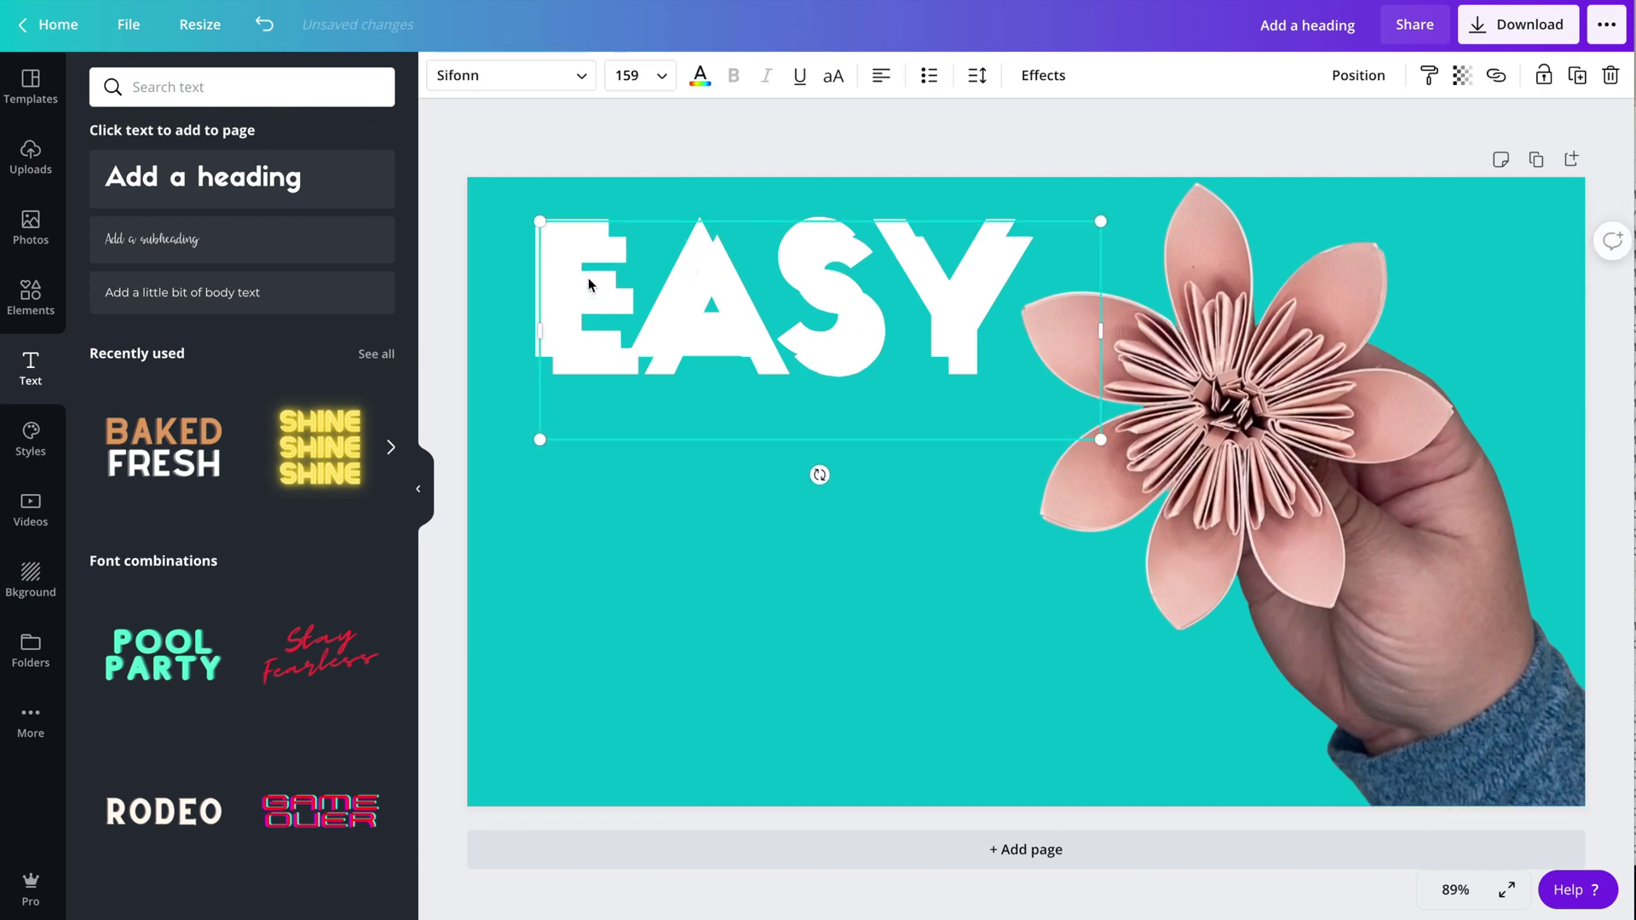
{"action": "left_click", "coordinate": [636, 397]}
{"action": "key", "text": "Right"}
{"action": "key", "text": "shift+Right"}
{"action": "key", "text": "shift+Right"}
{"action": "key", "text": "Left"}
{"action": "key", "text": "shift+Right"}
{"action": "key", "text": "shift+Right"}
{"action": "key", "text": "BackSpace"}
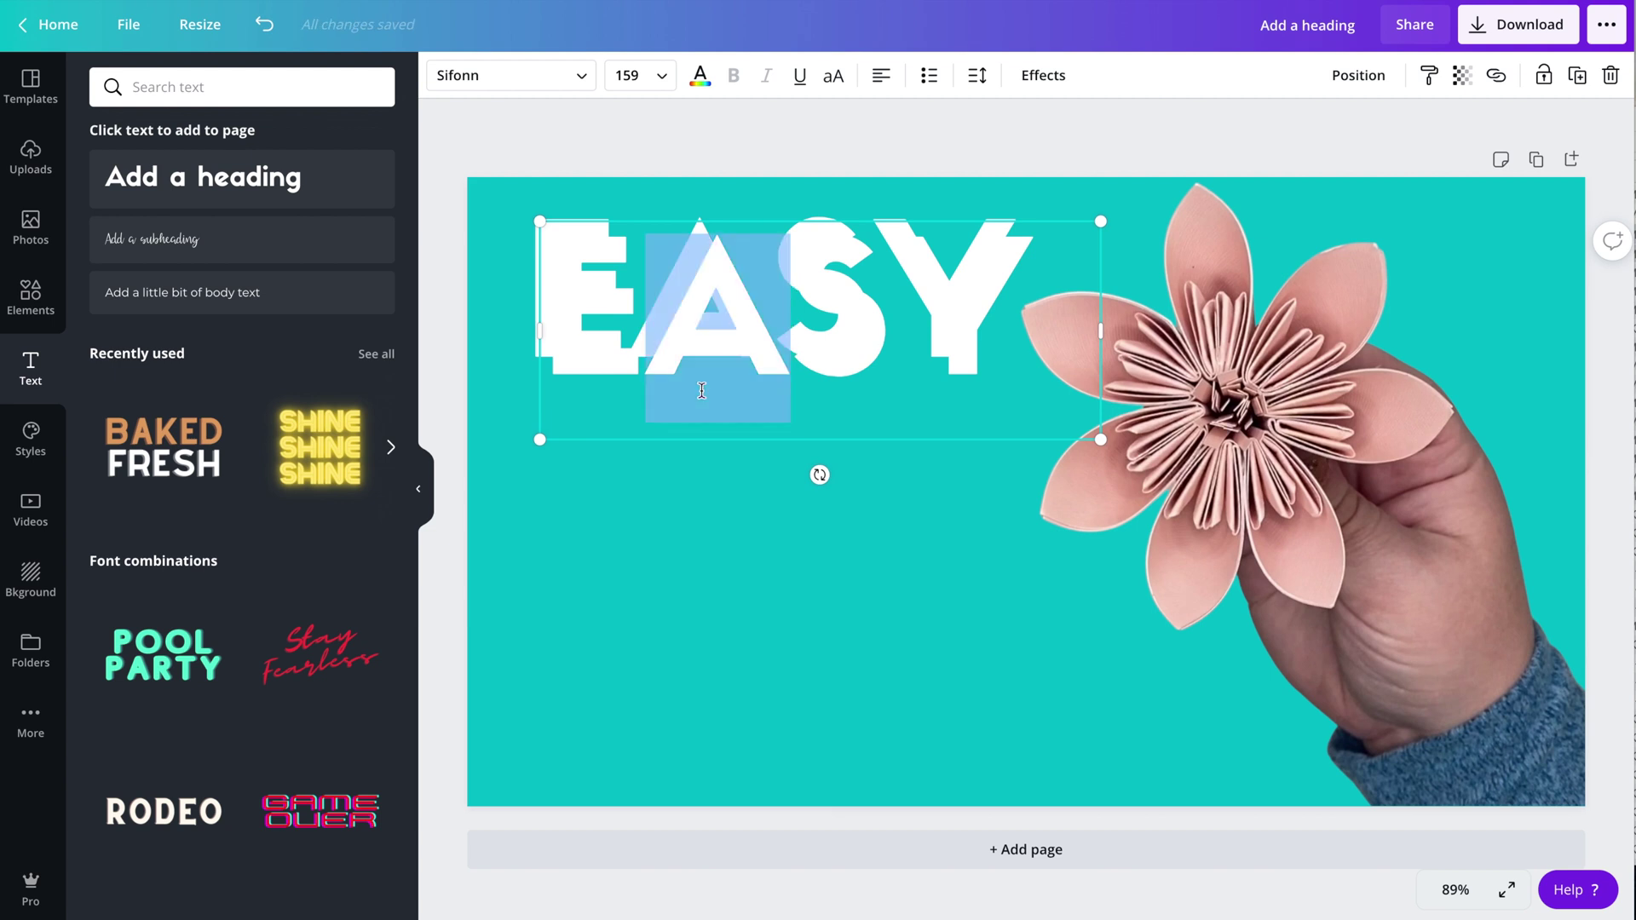
{"action": "left_click", "coordinate": [630, 555]}
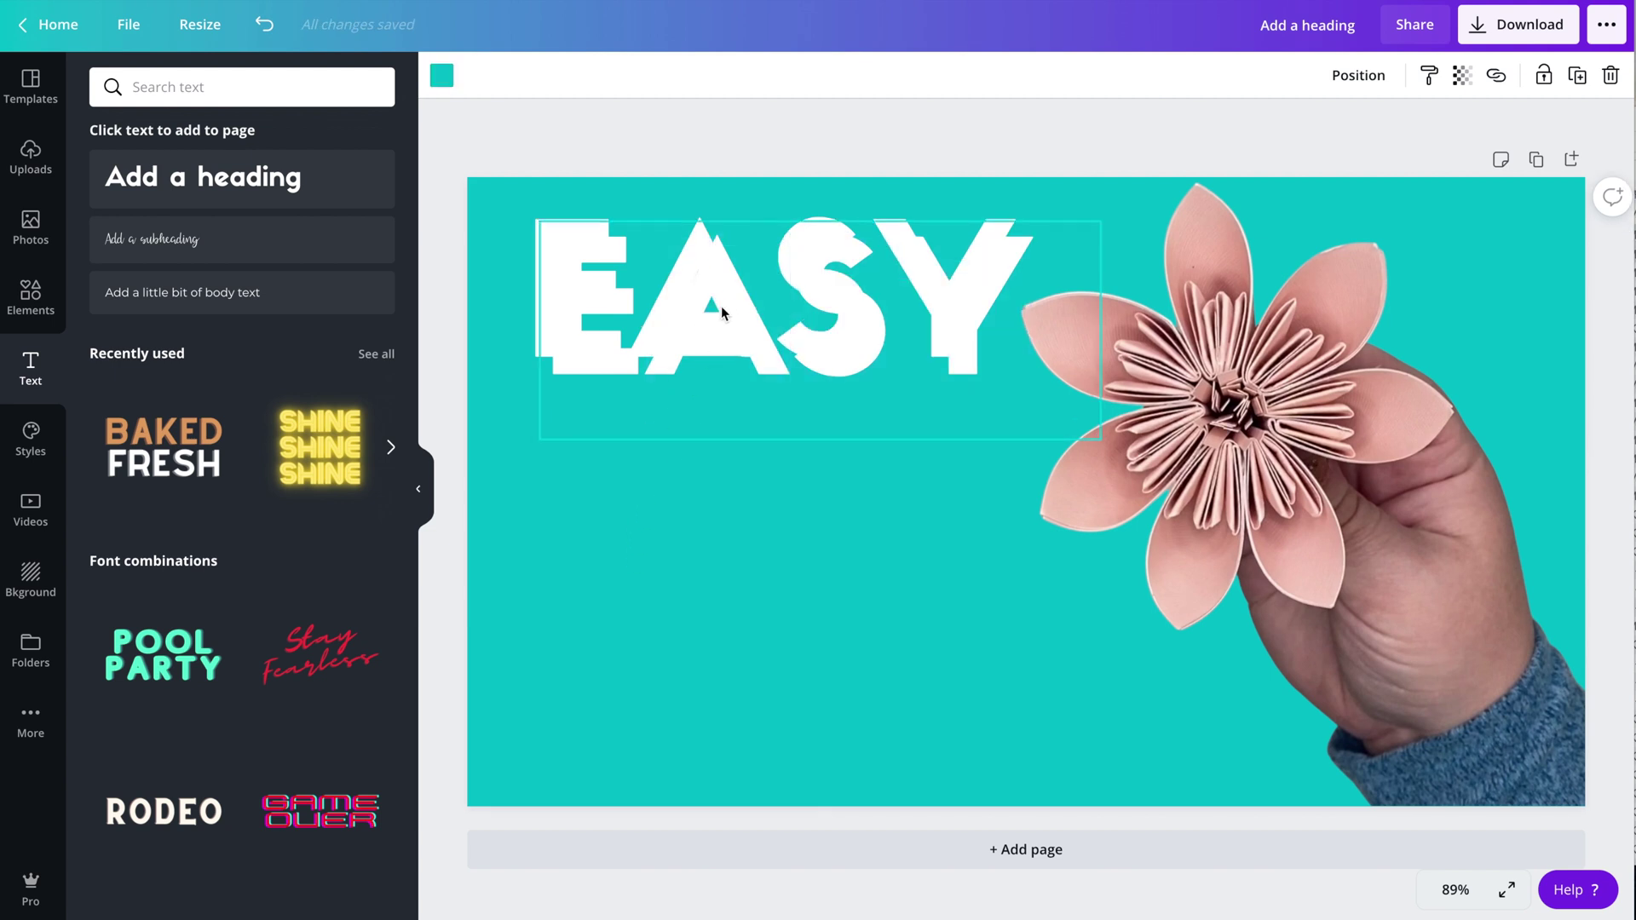
{"action": "left_click_drag", "start_coordinate": [699, 298], "coordinate": [700, 474]}
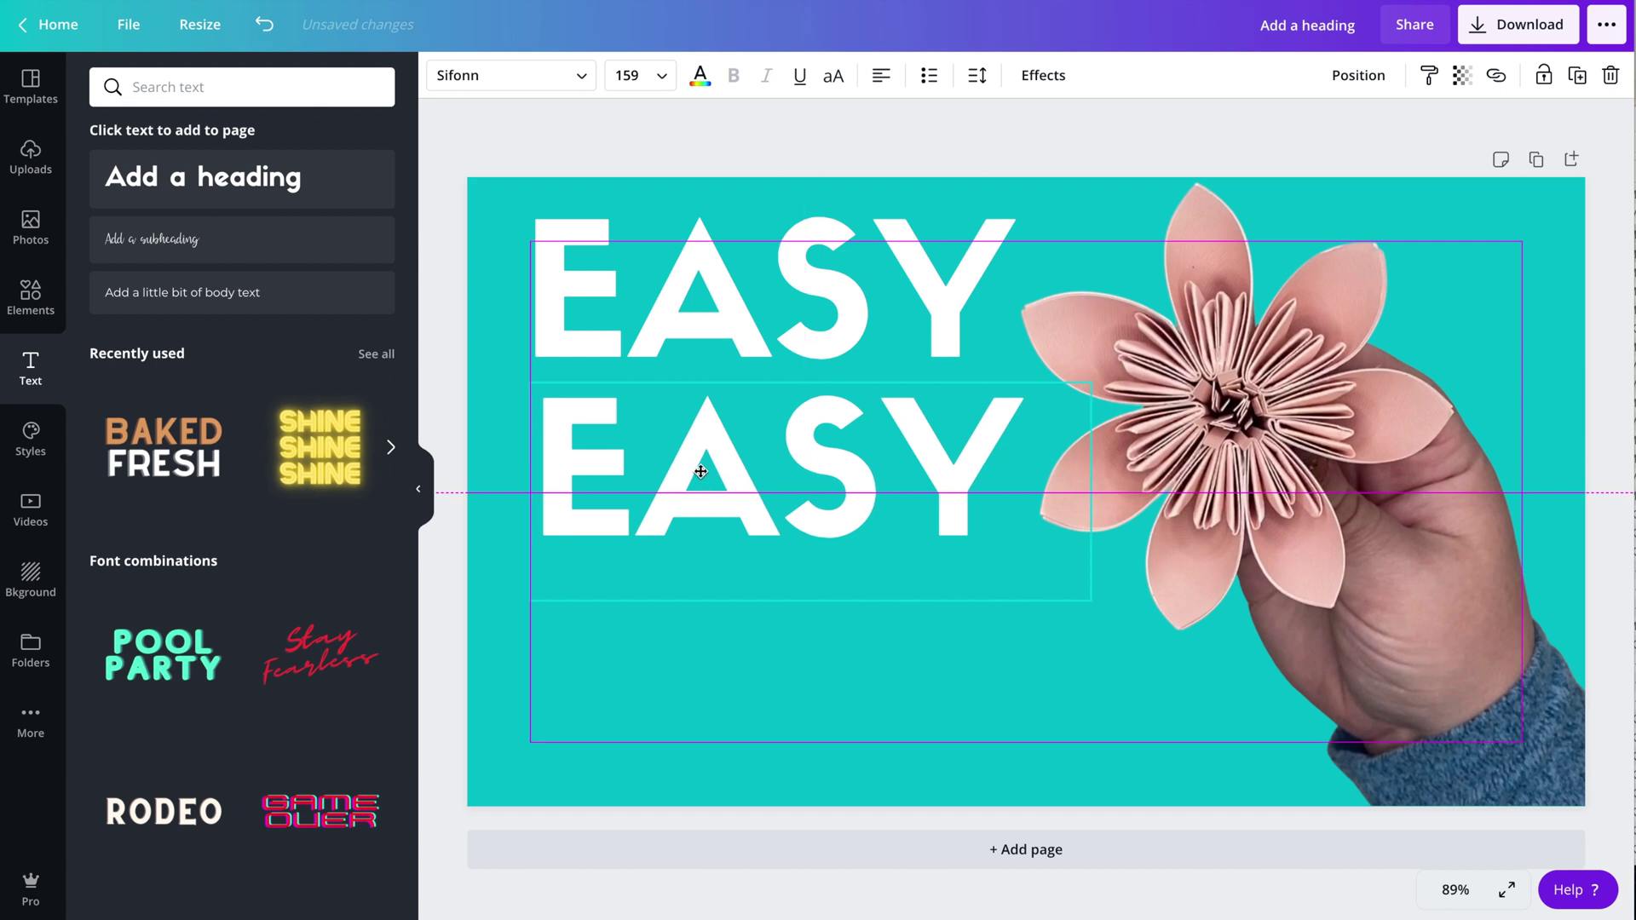
Step: Replace the duplicate's text with PAPER beneath EASY
{"action": "left_click_drag", "start_coordinate": [701, 471], "coordinate": [700, 471]}
{"action": "double_click", "coordinate": [700, 471]}
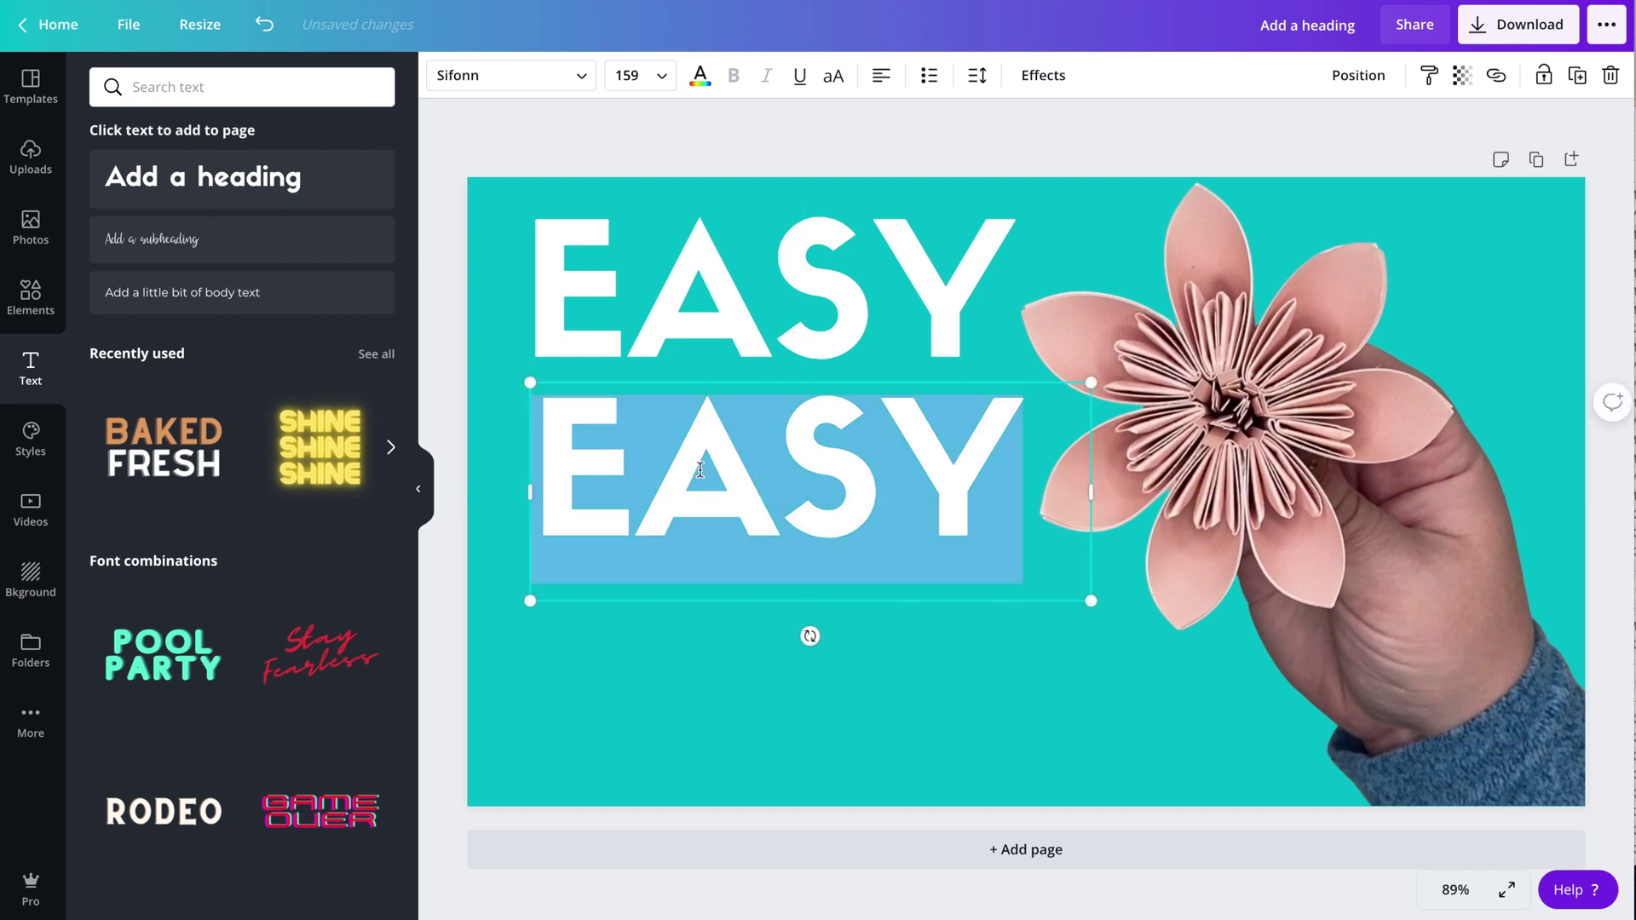
{"action": "type", "text": "PAPER"}
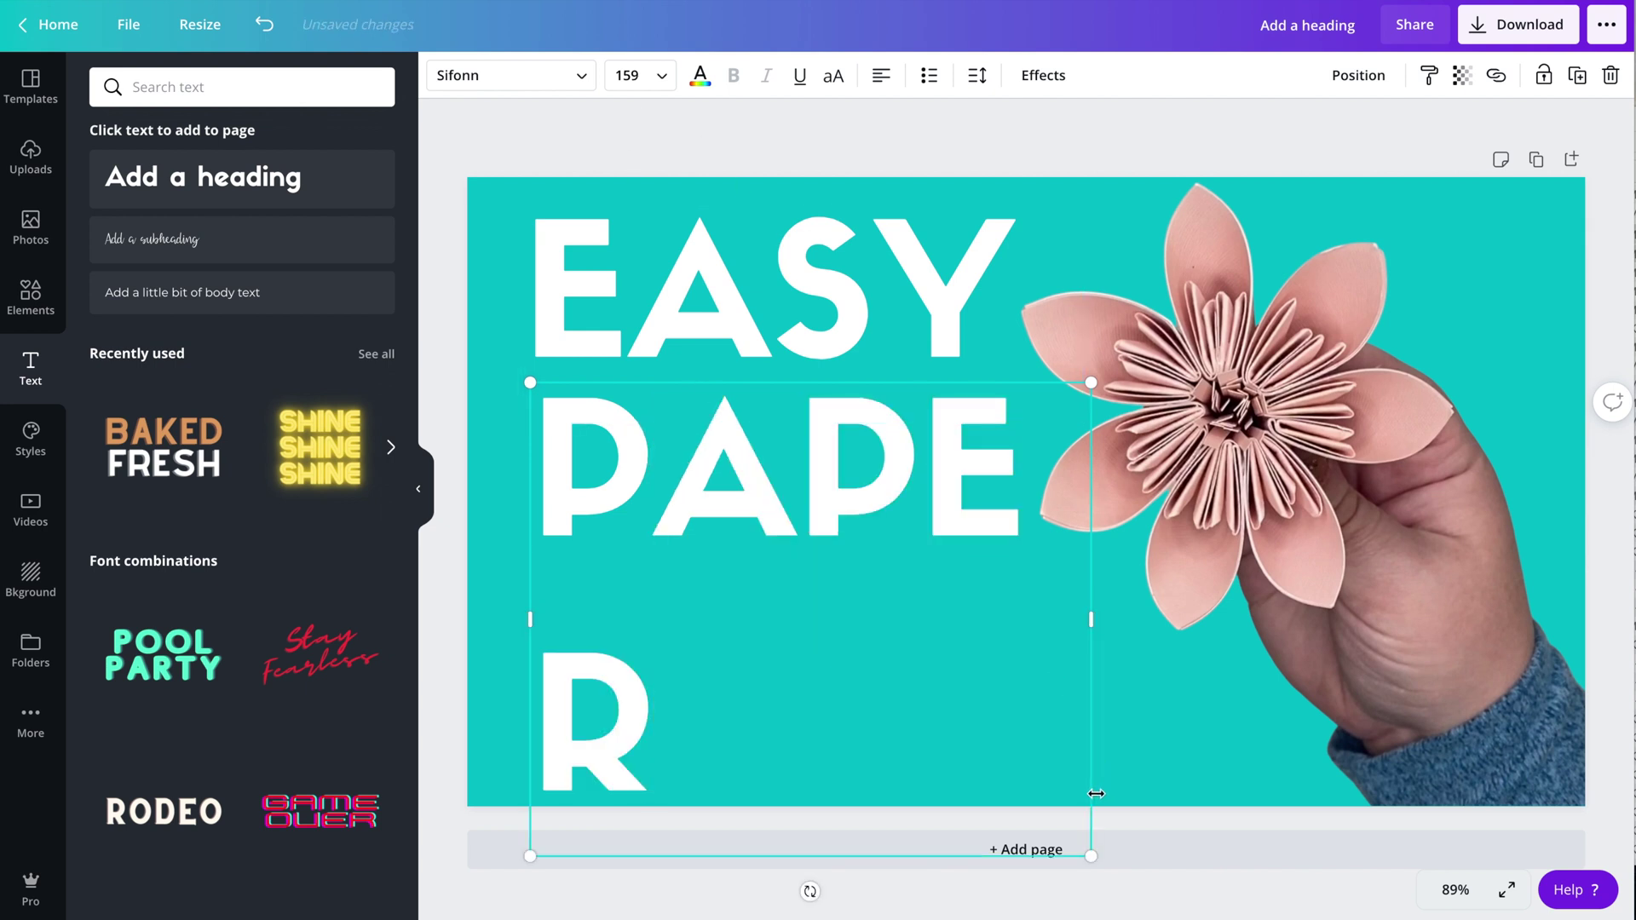
Step: Resize PAPER to size 117 so it fits one line, nudged up closer to EASY
{"action": "left_click", "coordinate": [656, 75]}
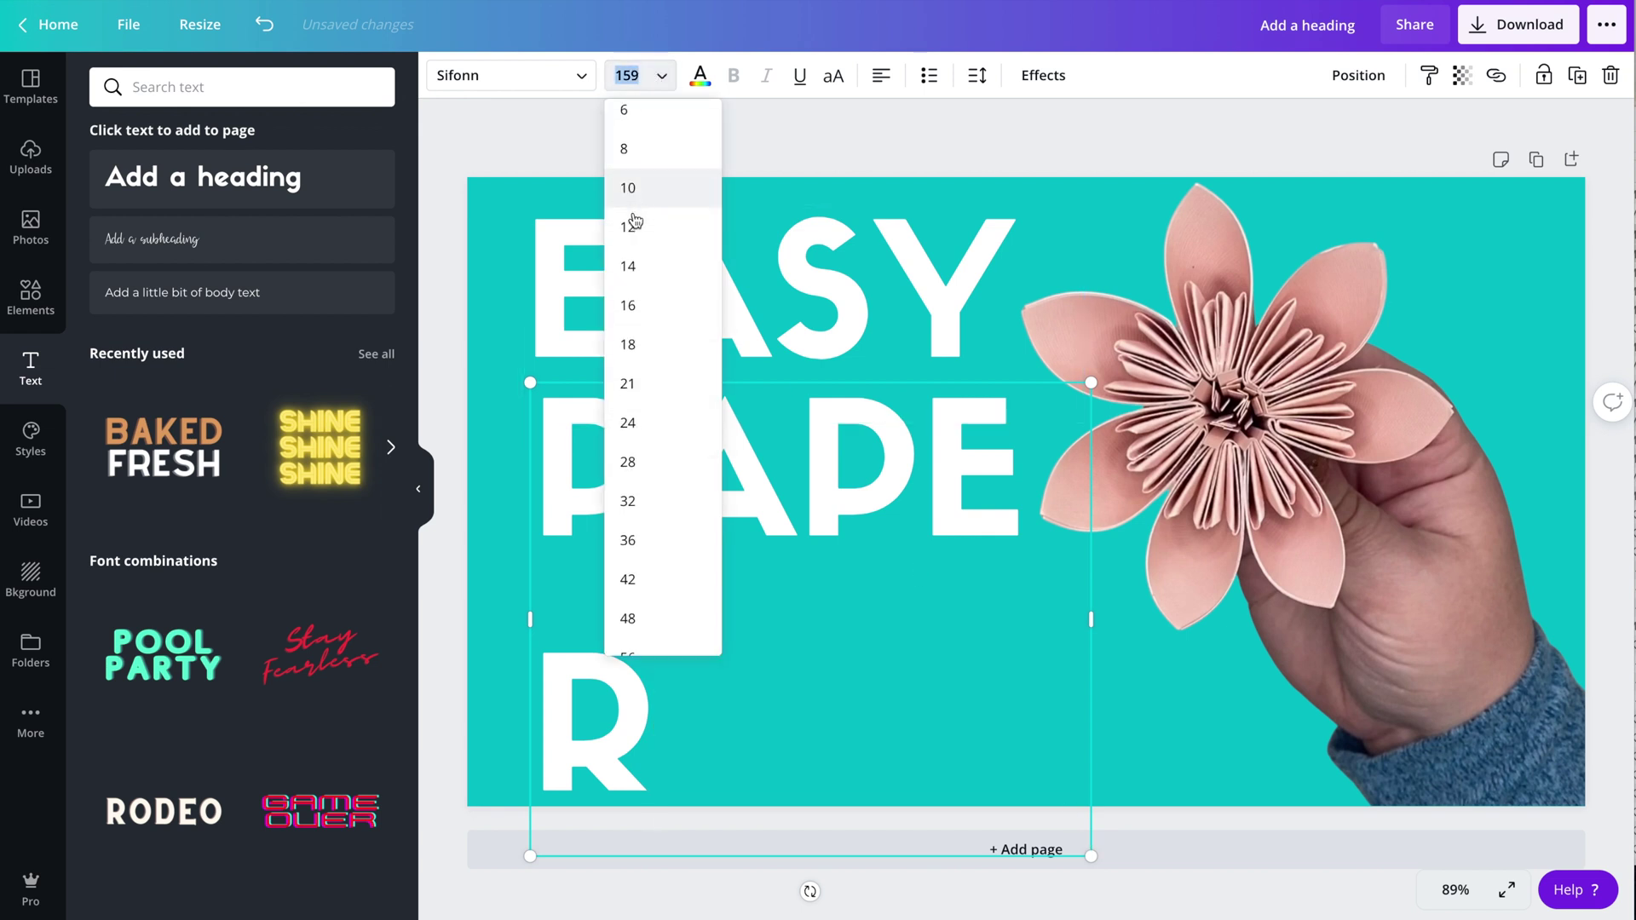
{"action": "scroll", "coordinate": [631, 226], "scroll_direction": "down", "scroll_amount": 4}
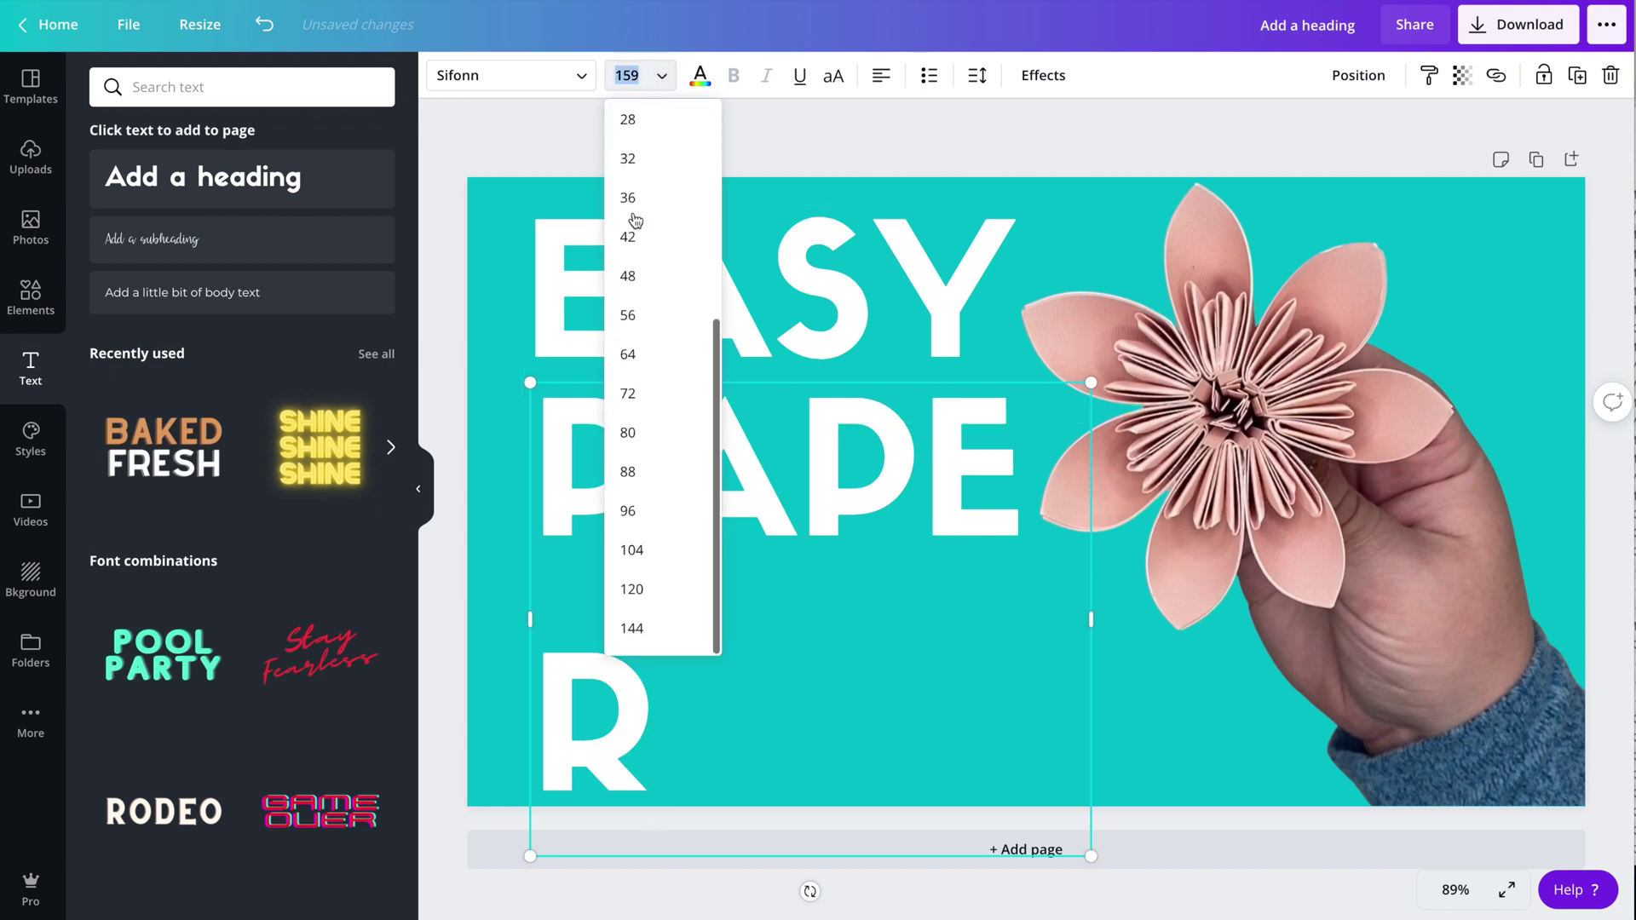
{"action": "left_click", "coordinate": [678, 628]}
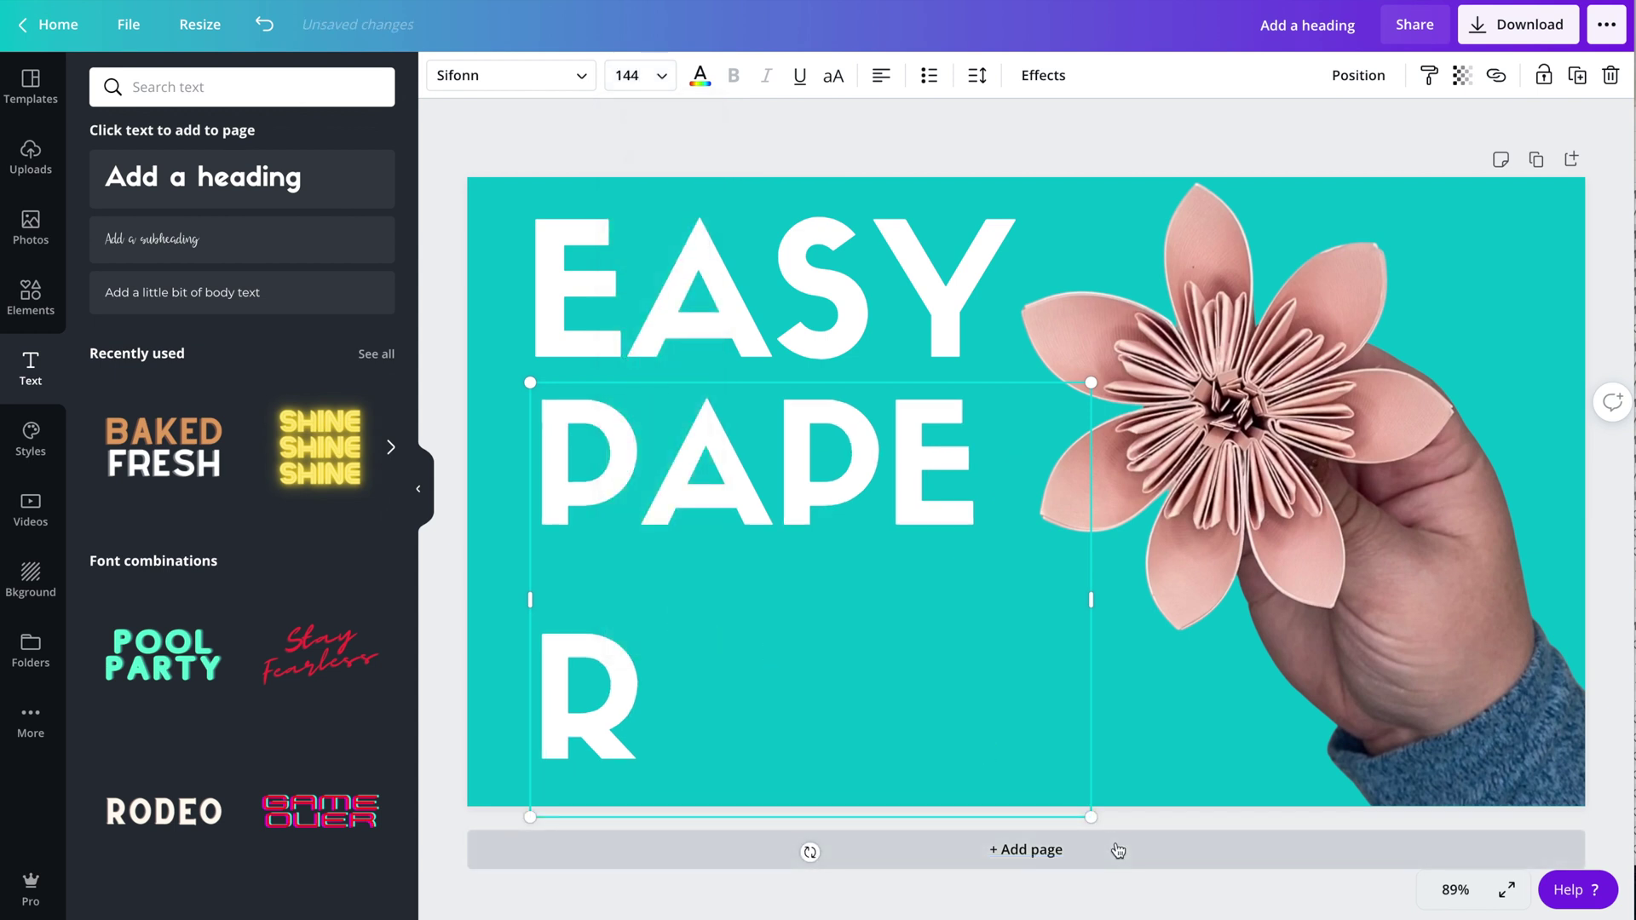
{"action": "left_click_drag", "start_coordinate": [1093, 819], "coordinate": [995, 721]}
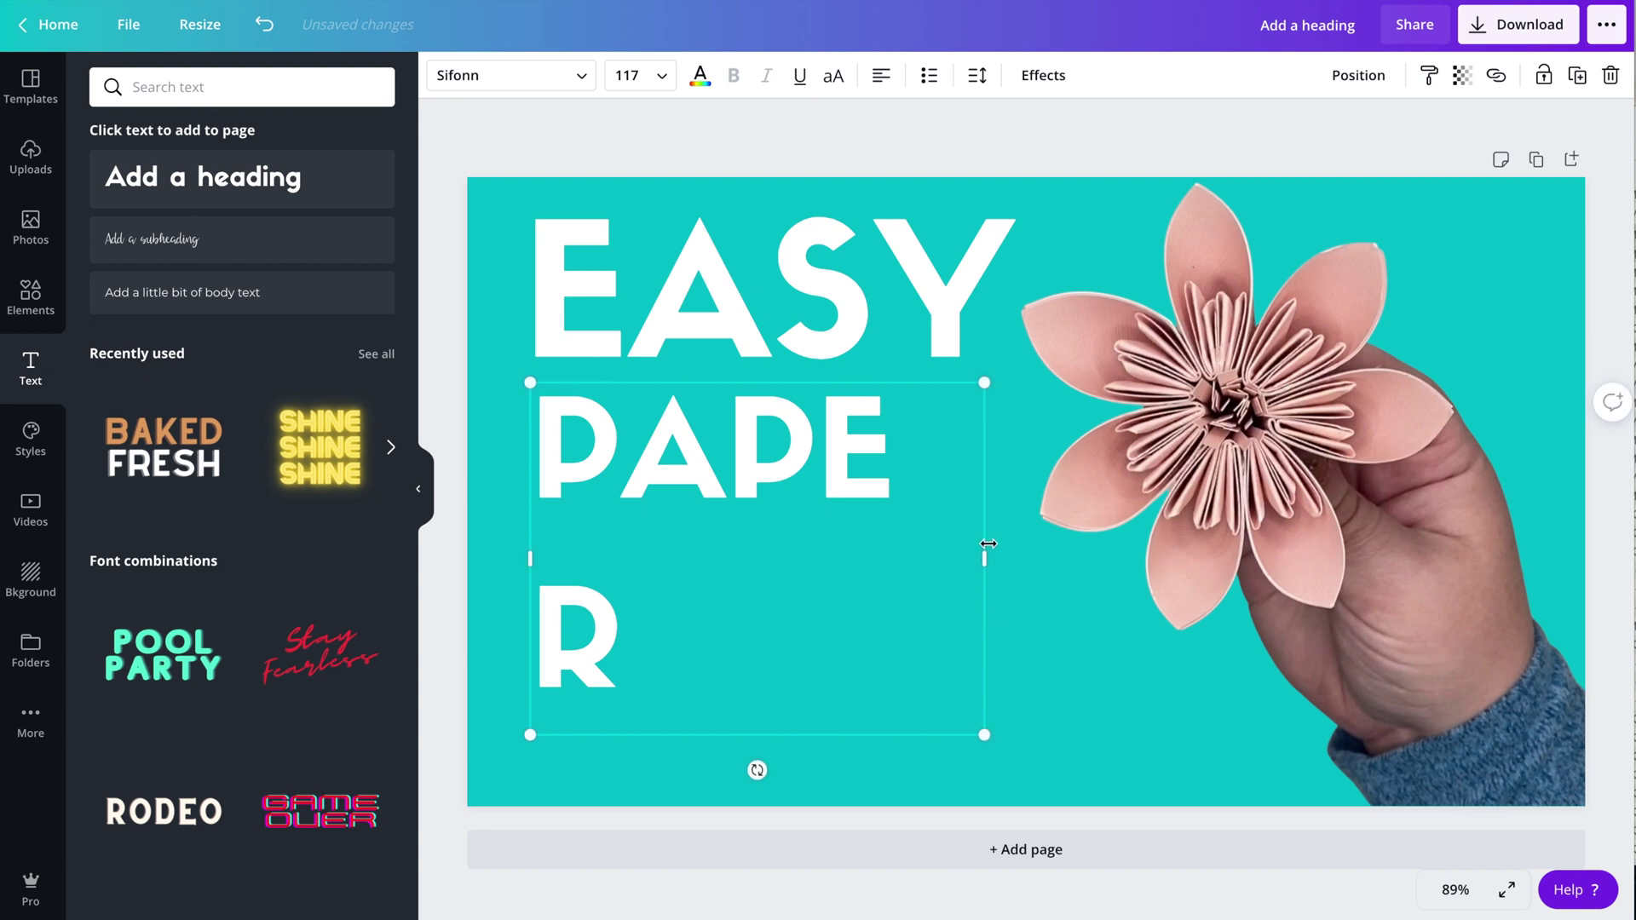
{"action": "left_click_drag", "start_coordinate": [987, 552], "coordinate": [1047, 553]}
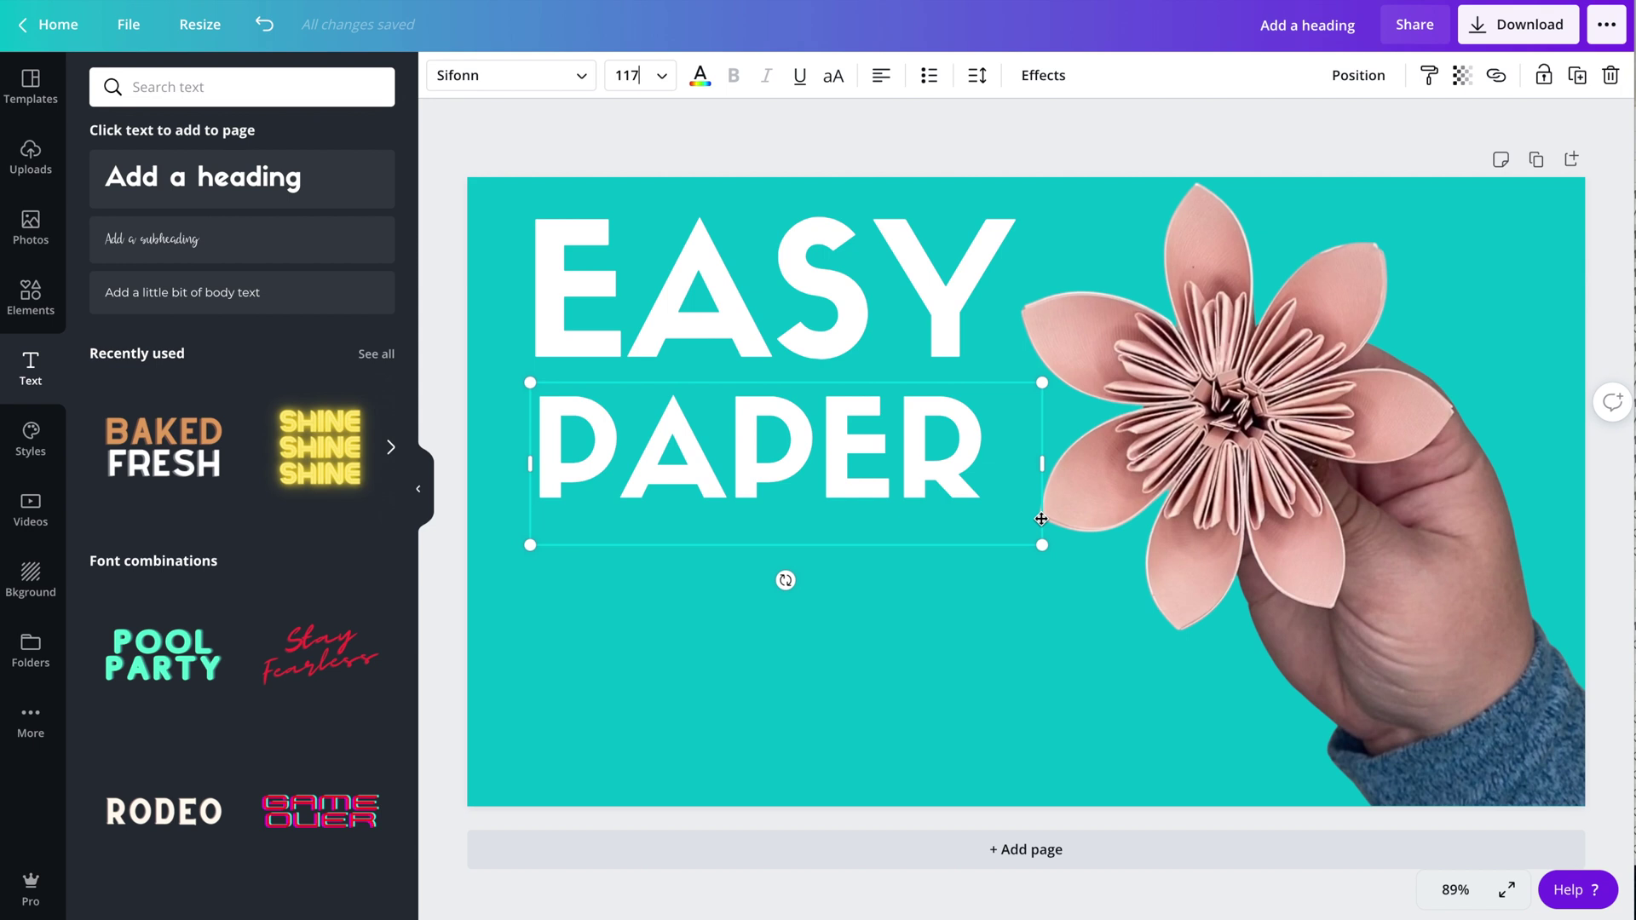
{"action": "left_click", "coordinate": [964, 577]}
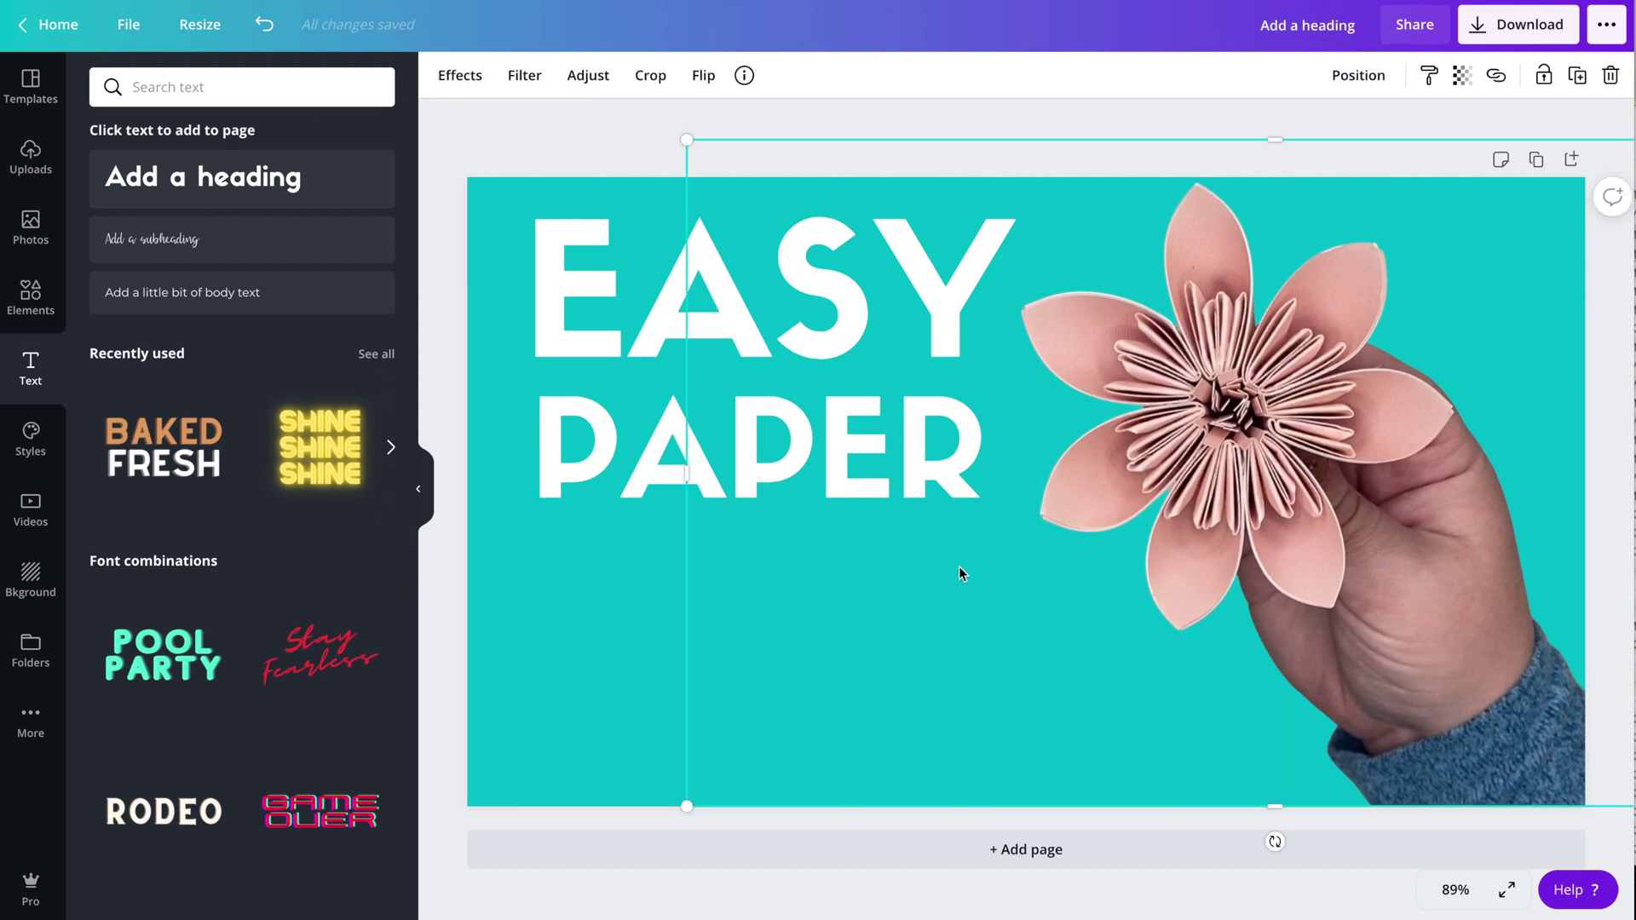
{"action": "left_click", "coordinate": [632, 454]}
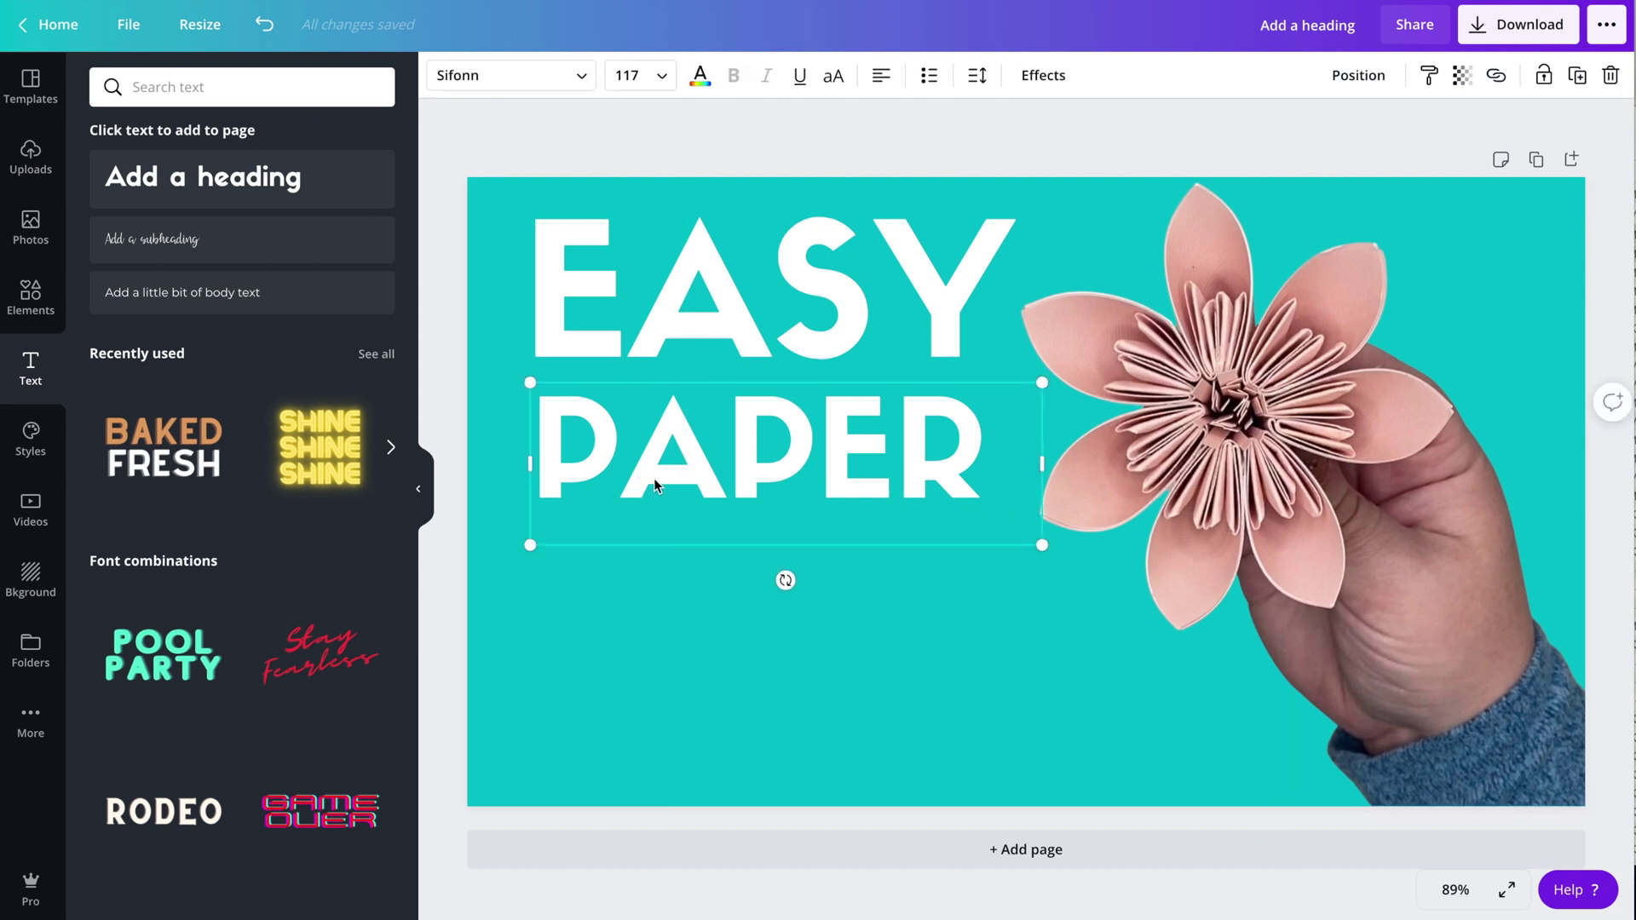
{"action": "left_click_drag", "start_coordinate": [656, 486], "coordinate": [654, 468]}
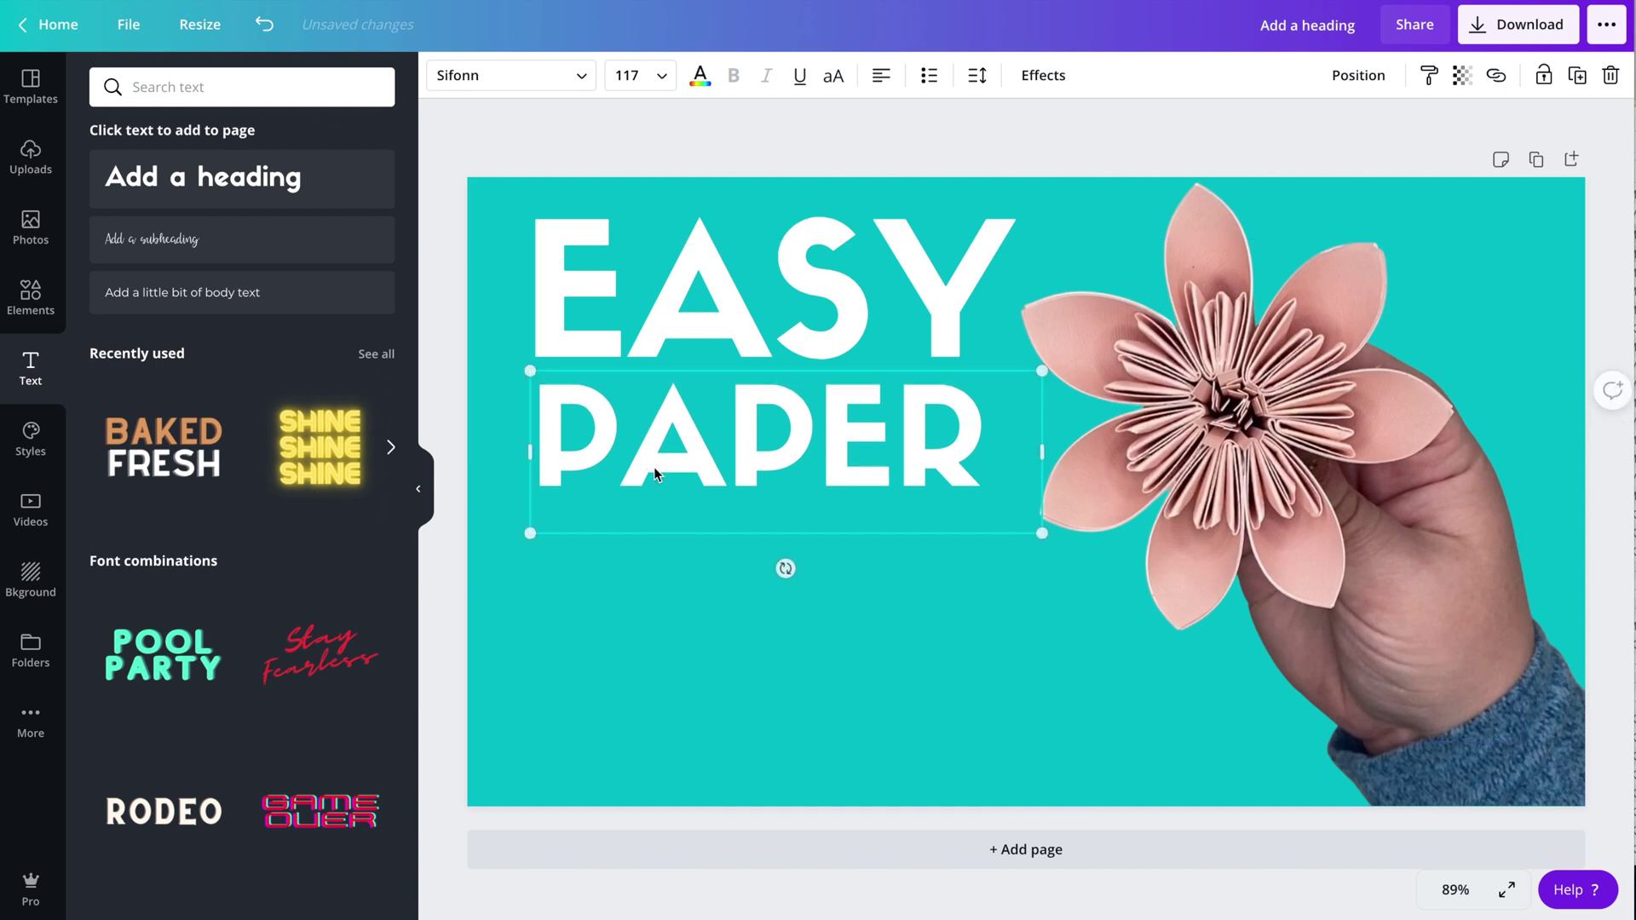
Step: Duplicate PAPER below itself, retype it as FLOWER, and resize it to size 100 on one line
{"action": "key", "text": "ctrl+d"}
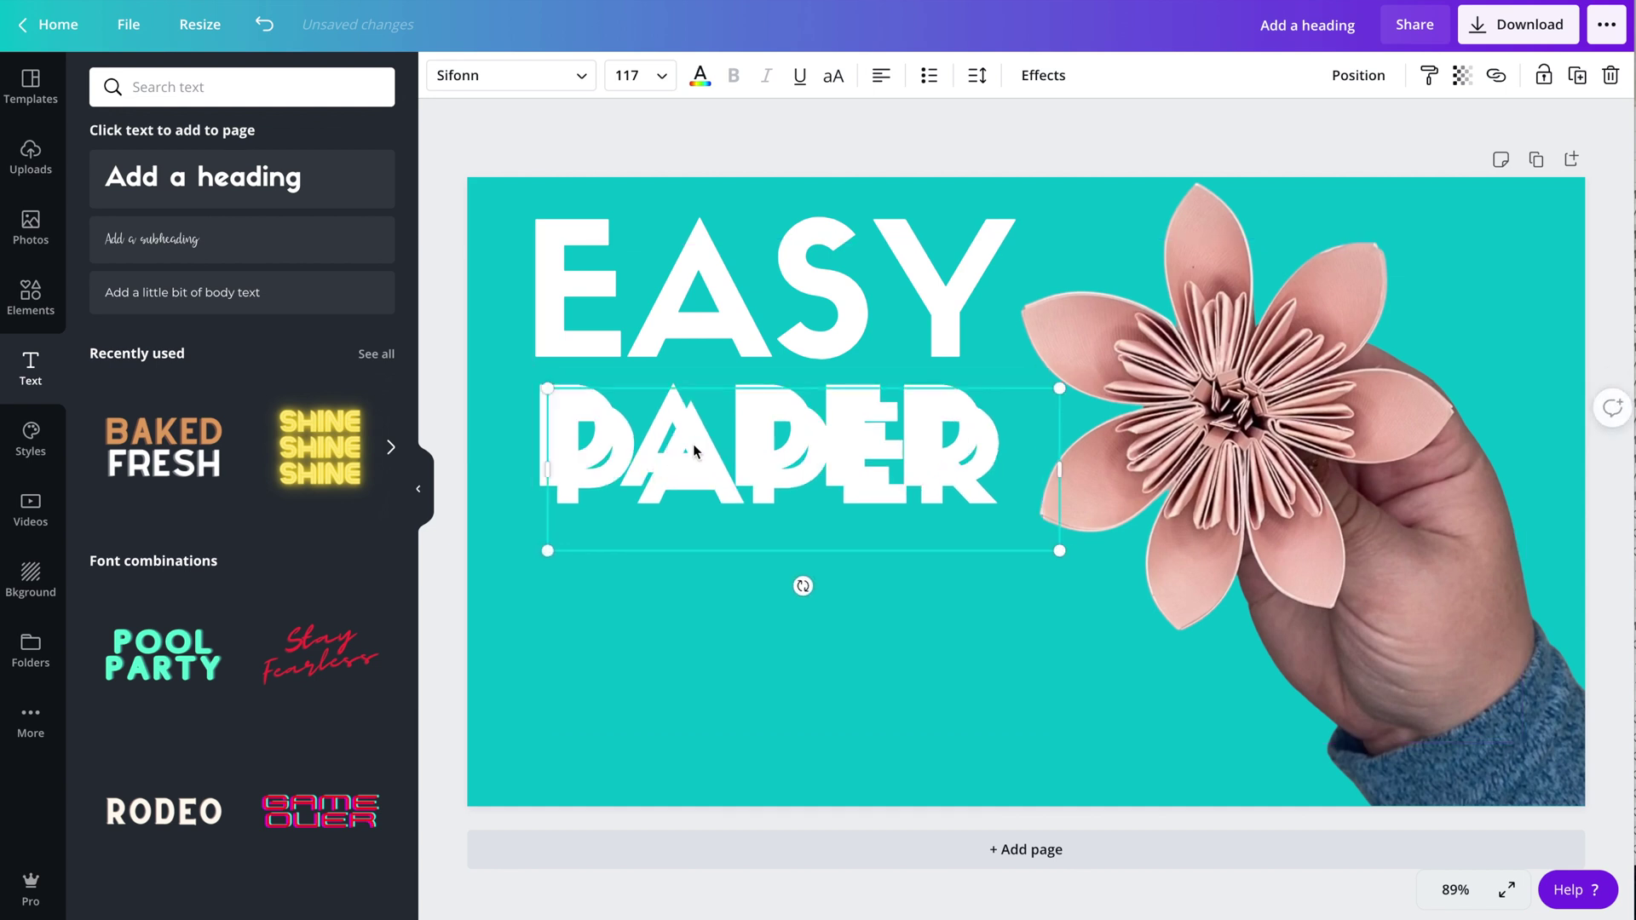
{"action": "left_click_drag", "start_coordinate": [726, 436], "coordinate": [716, 547]}
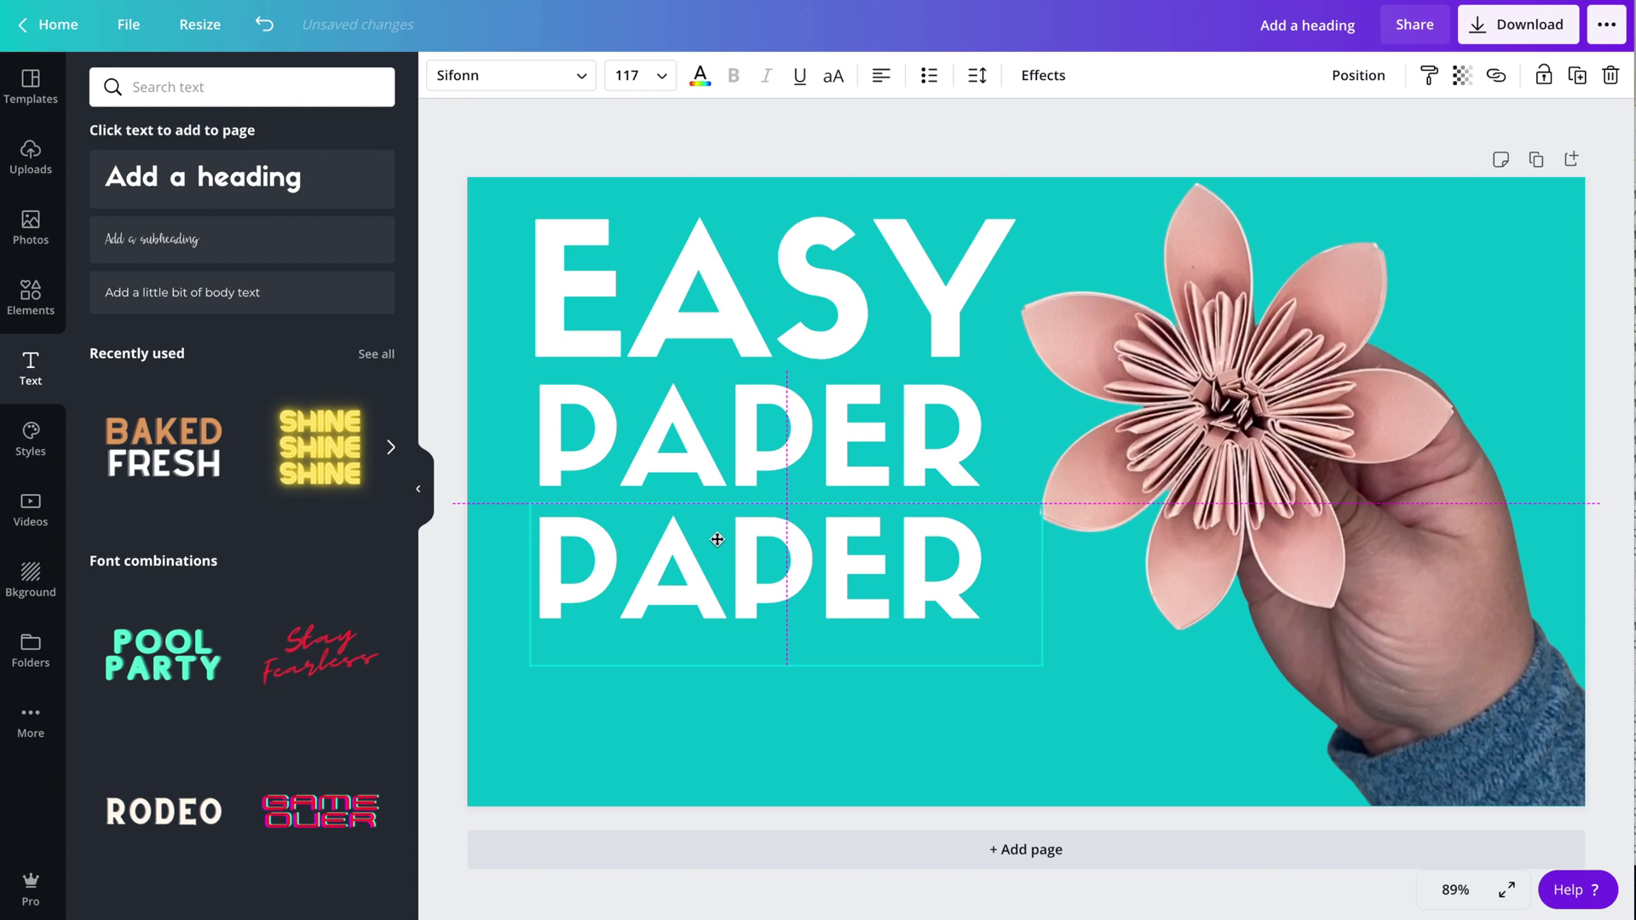
{"action": "left_click_drag", "start_coordinate": [718, 540], "coordinate": [718, 540]}
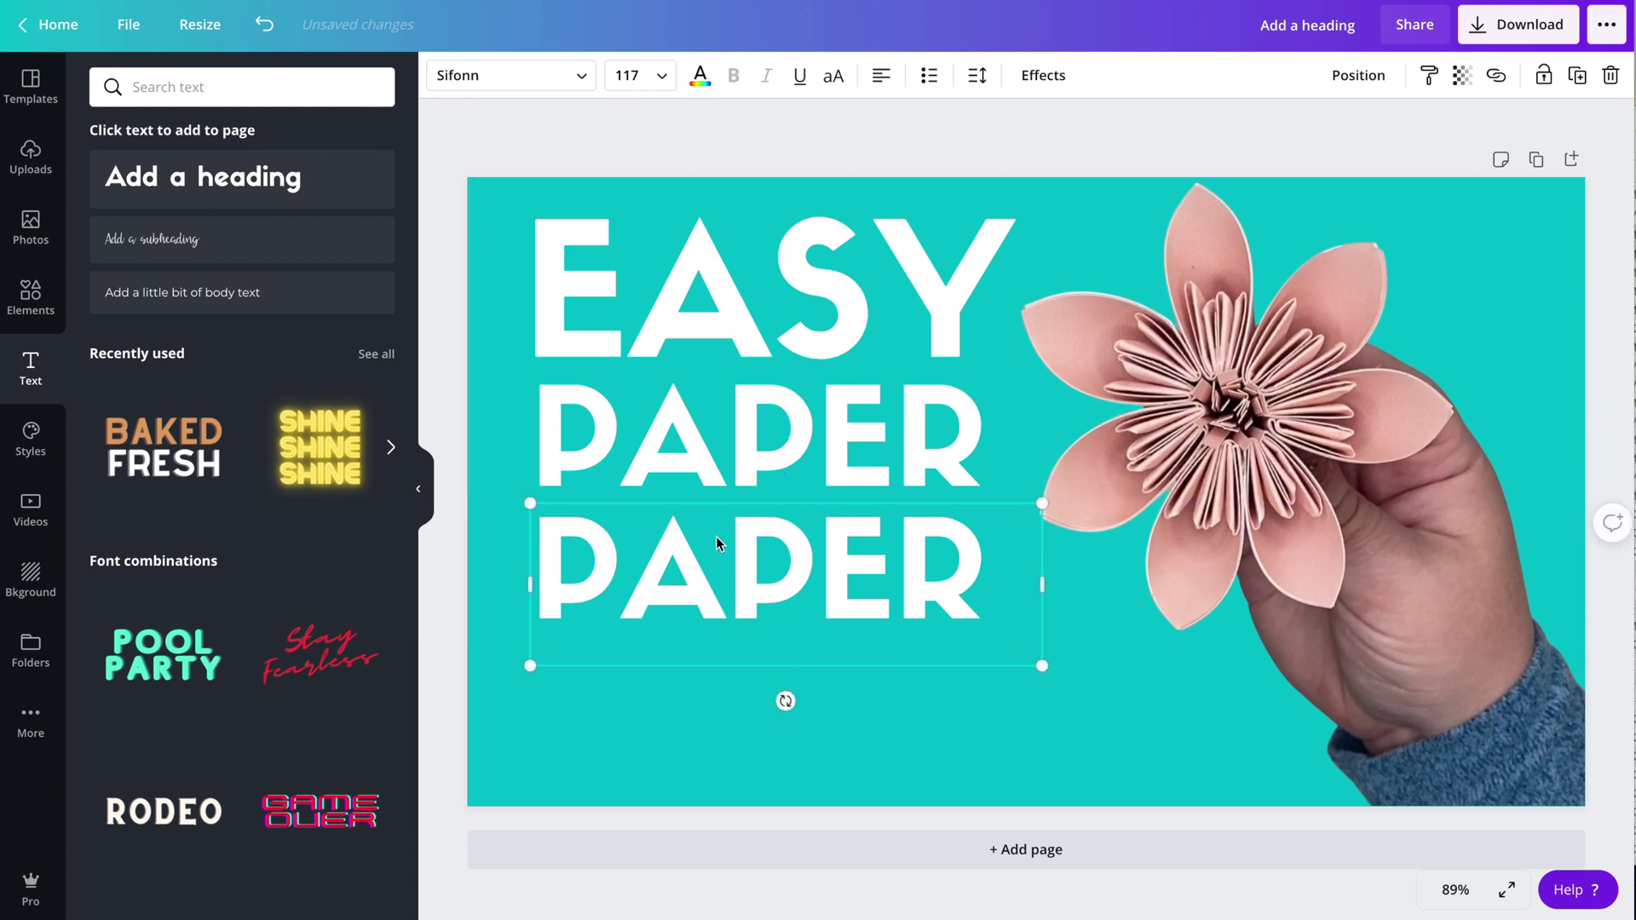
{"action": "double_click", "coordinate": [689, 559]}
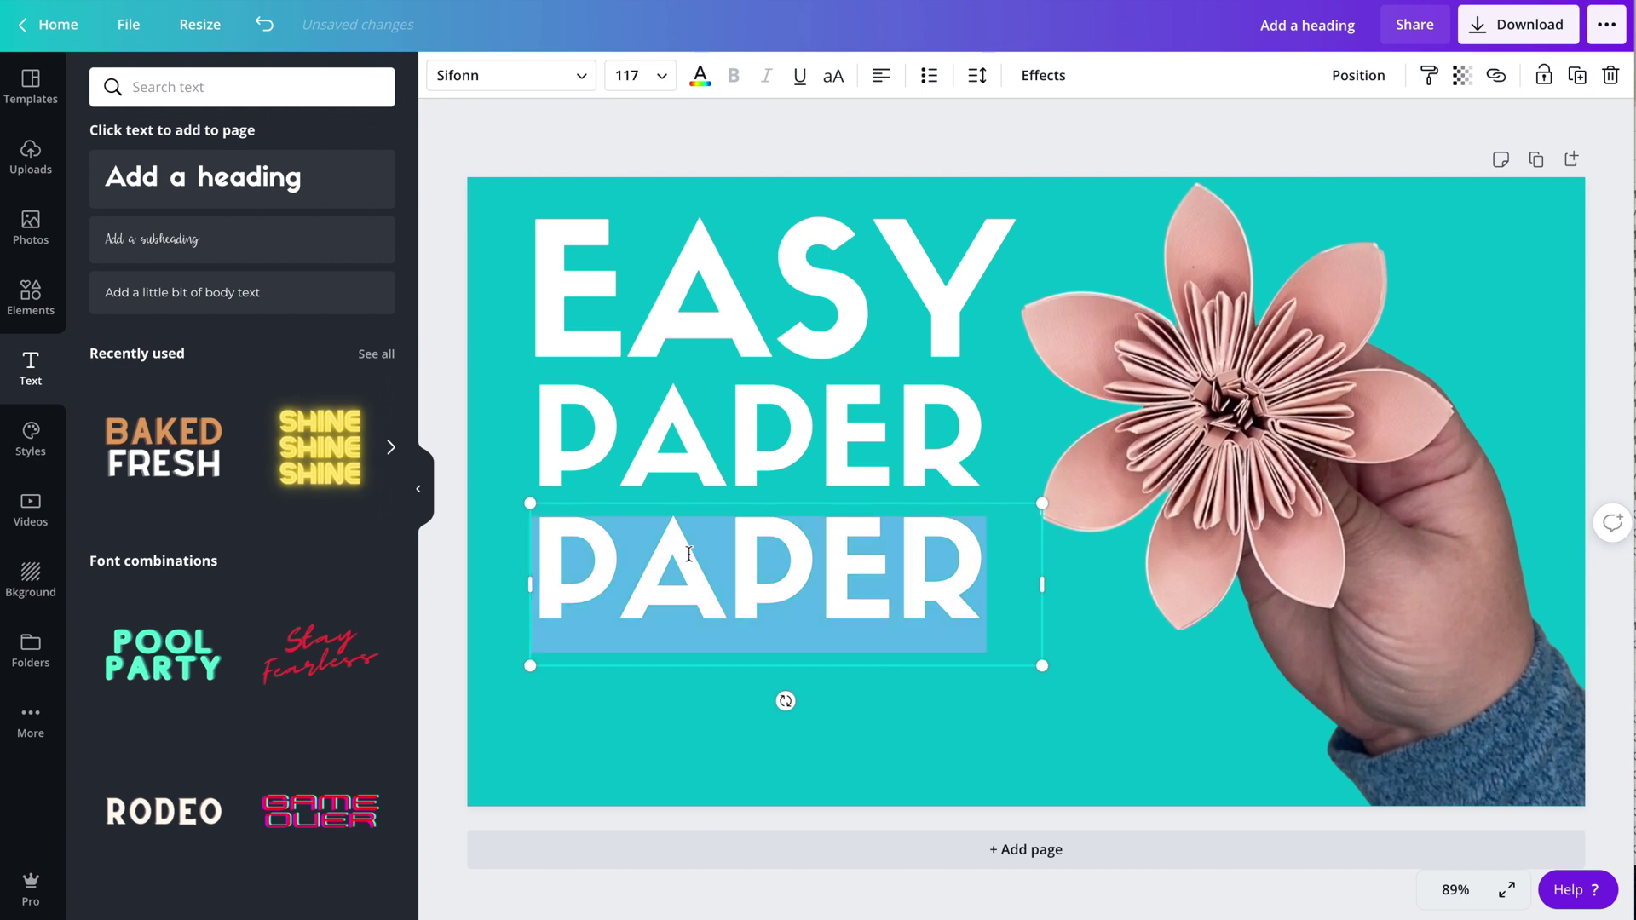
{"action": "type", "text": "FLOWER"}
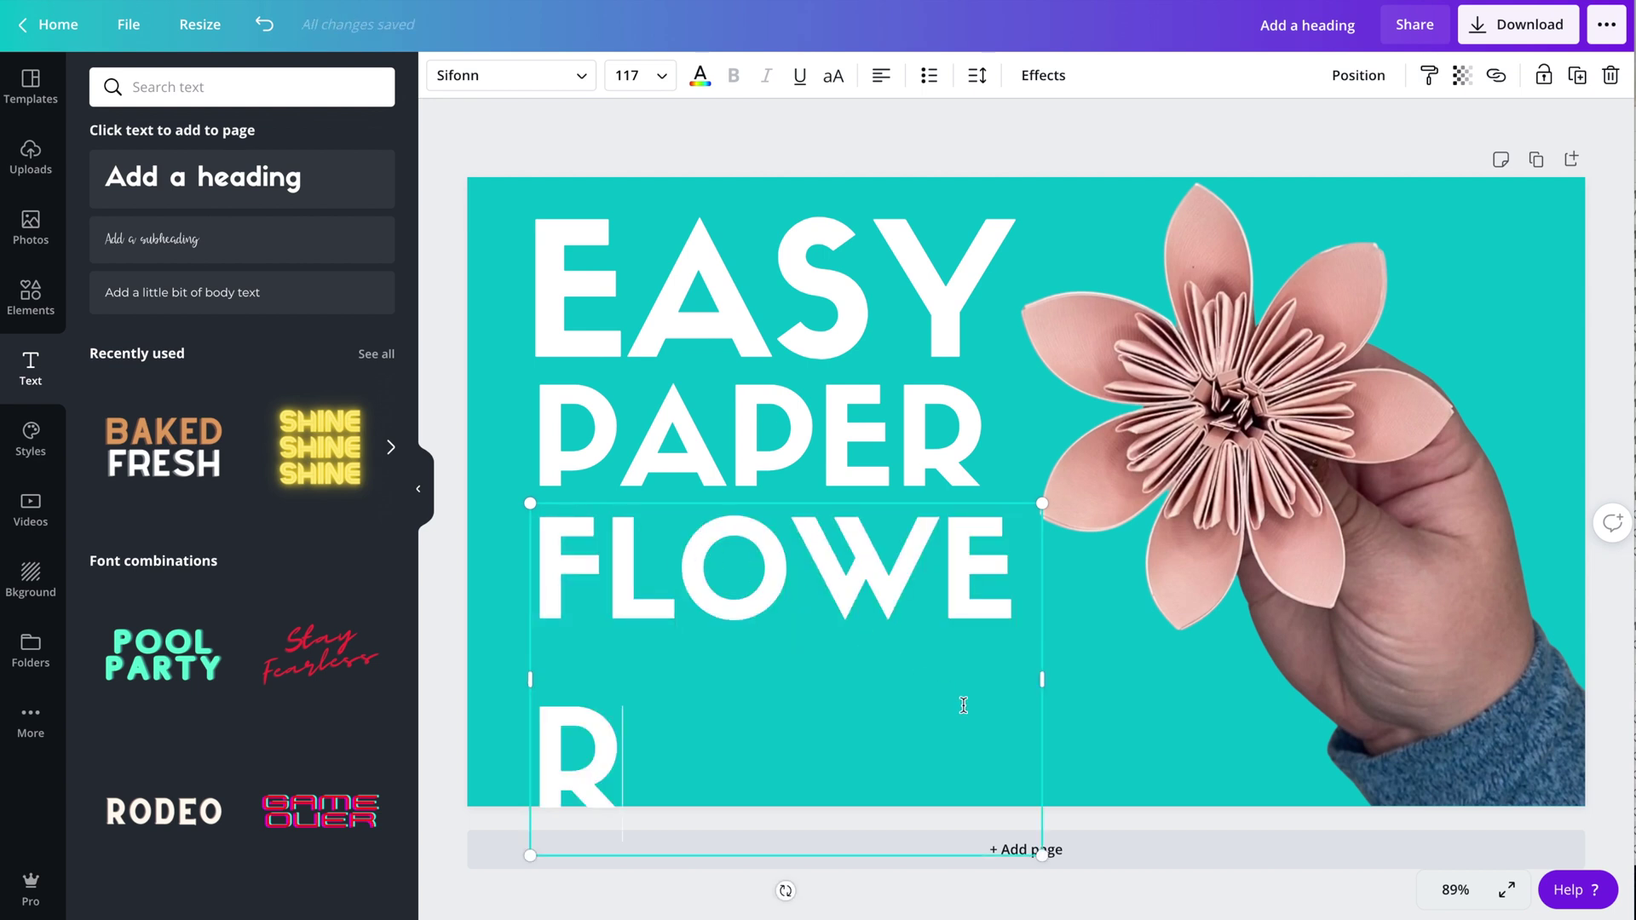
{"action": "left_click_drag", "start_coordinate": [1043, 853], "coordinate": [1002, 804]}
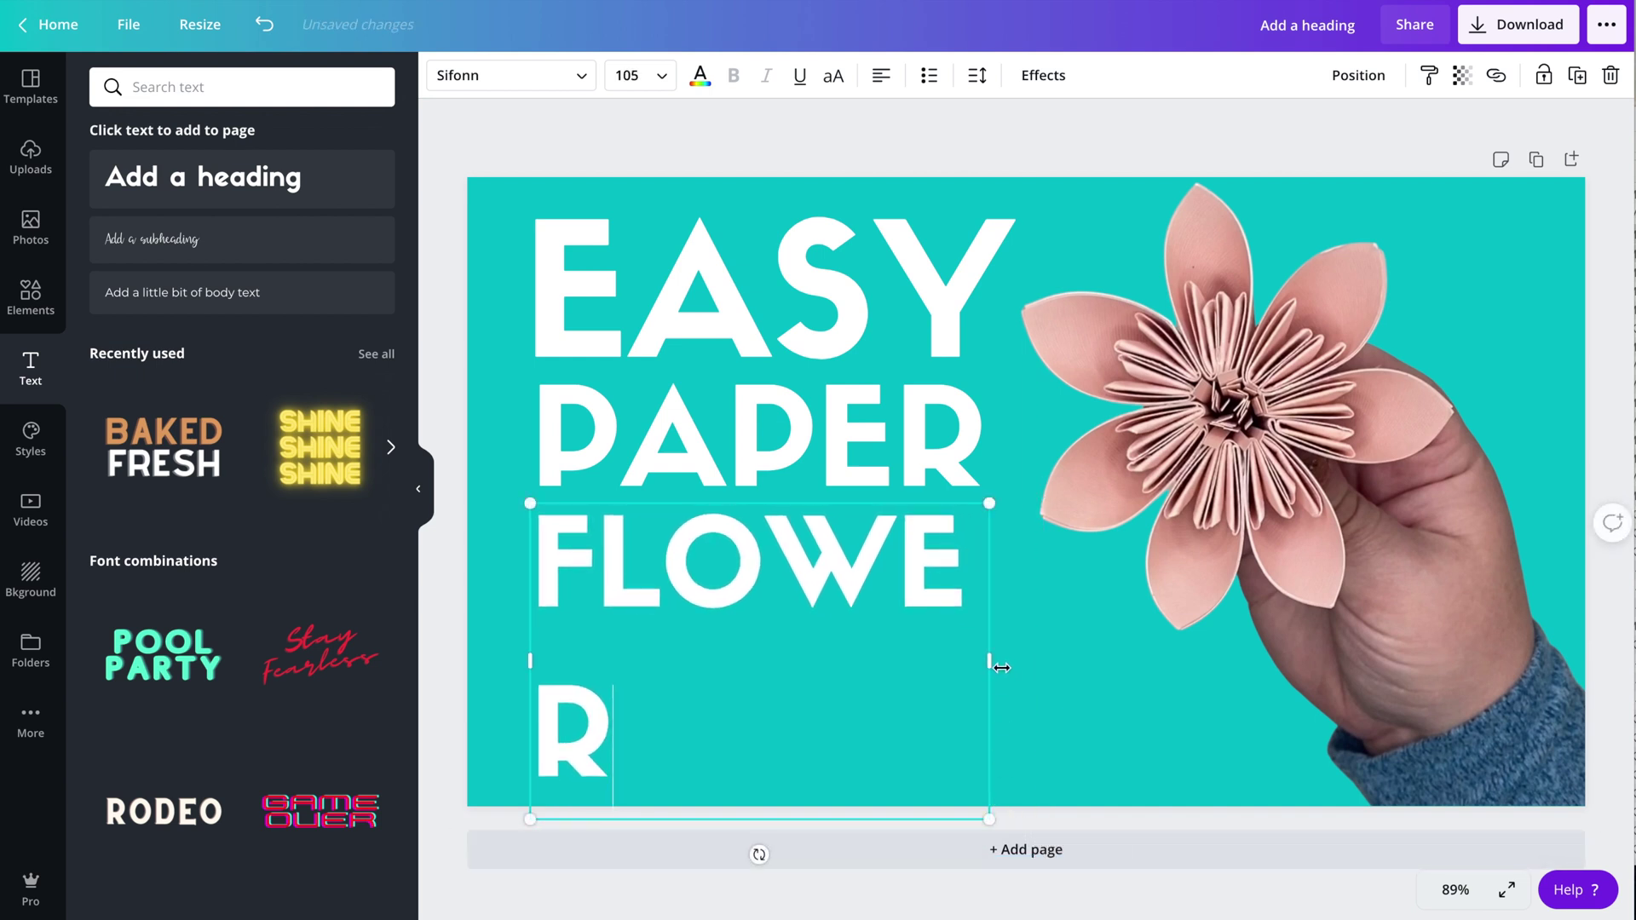
{"action": "left_click_drag", "start_coordinate": [989, 662], "coordinate": [1049, 631]}
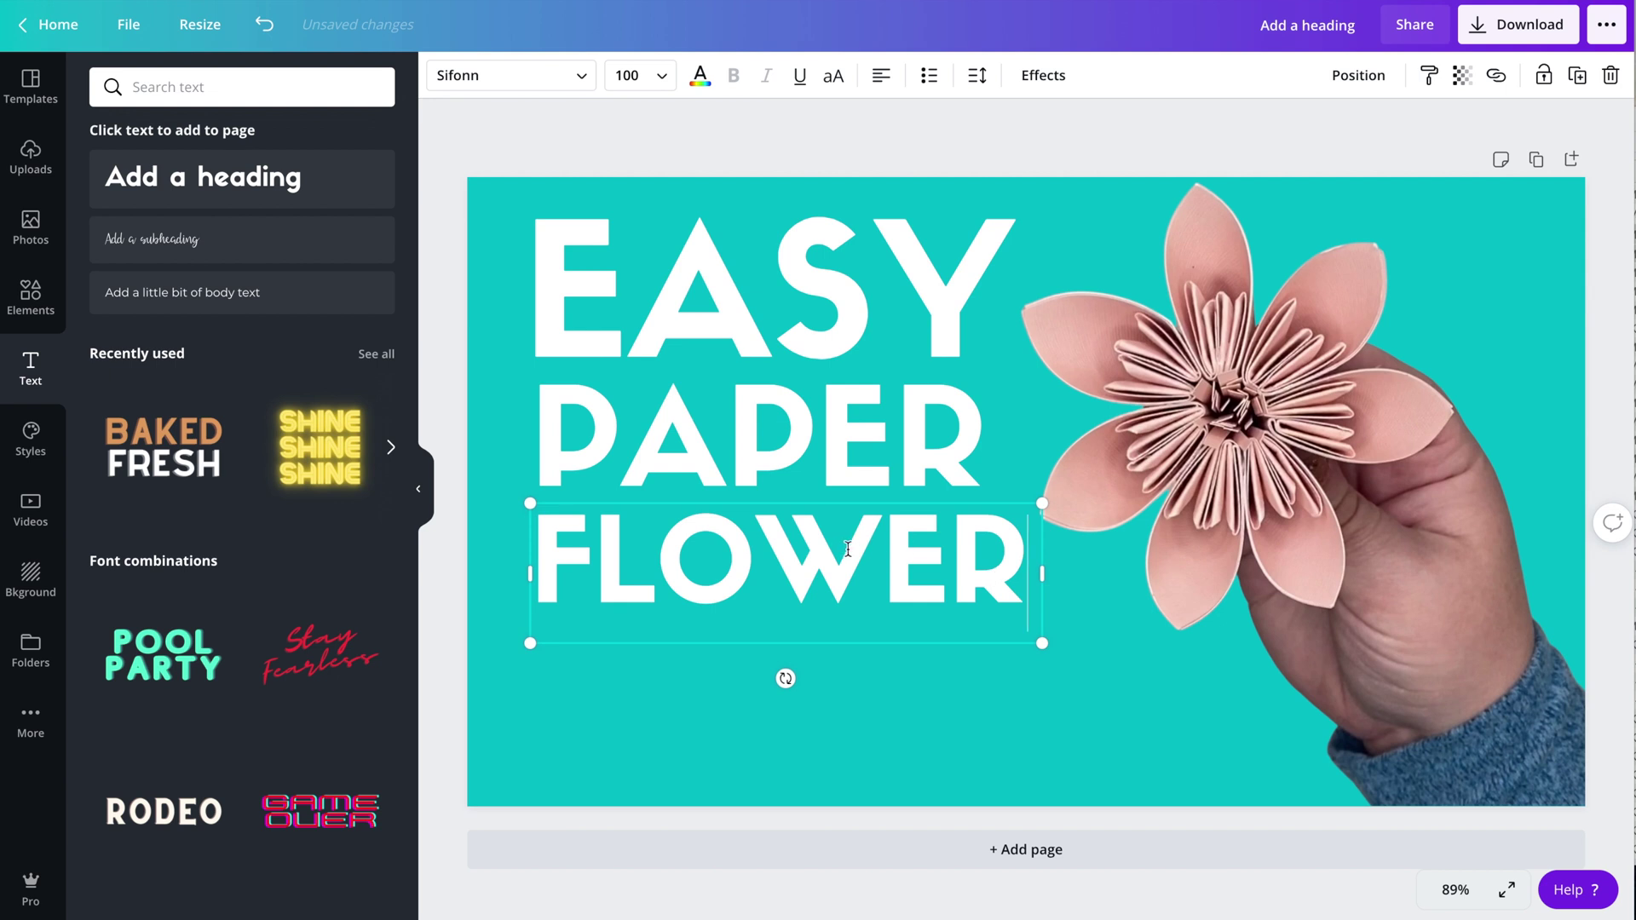
Step: Duplicate the FLOWER line below itself, retype the copy as TUTORIAL, and widen it to one line
{"action": "left_click", "coordinate": [868, 694]}
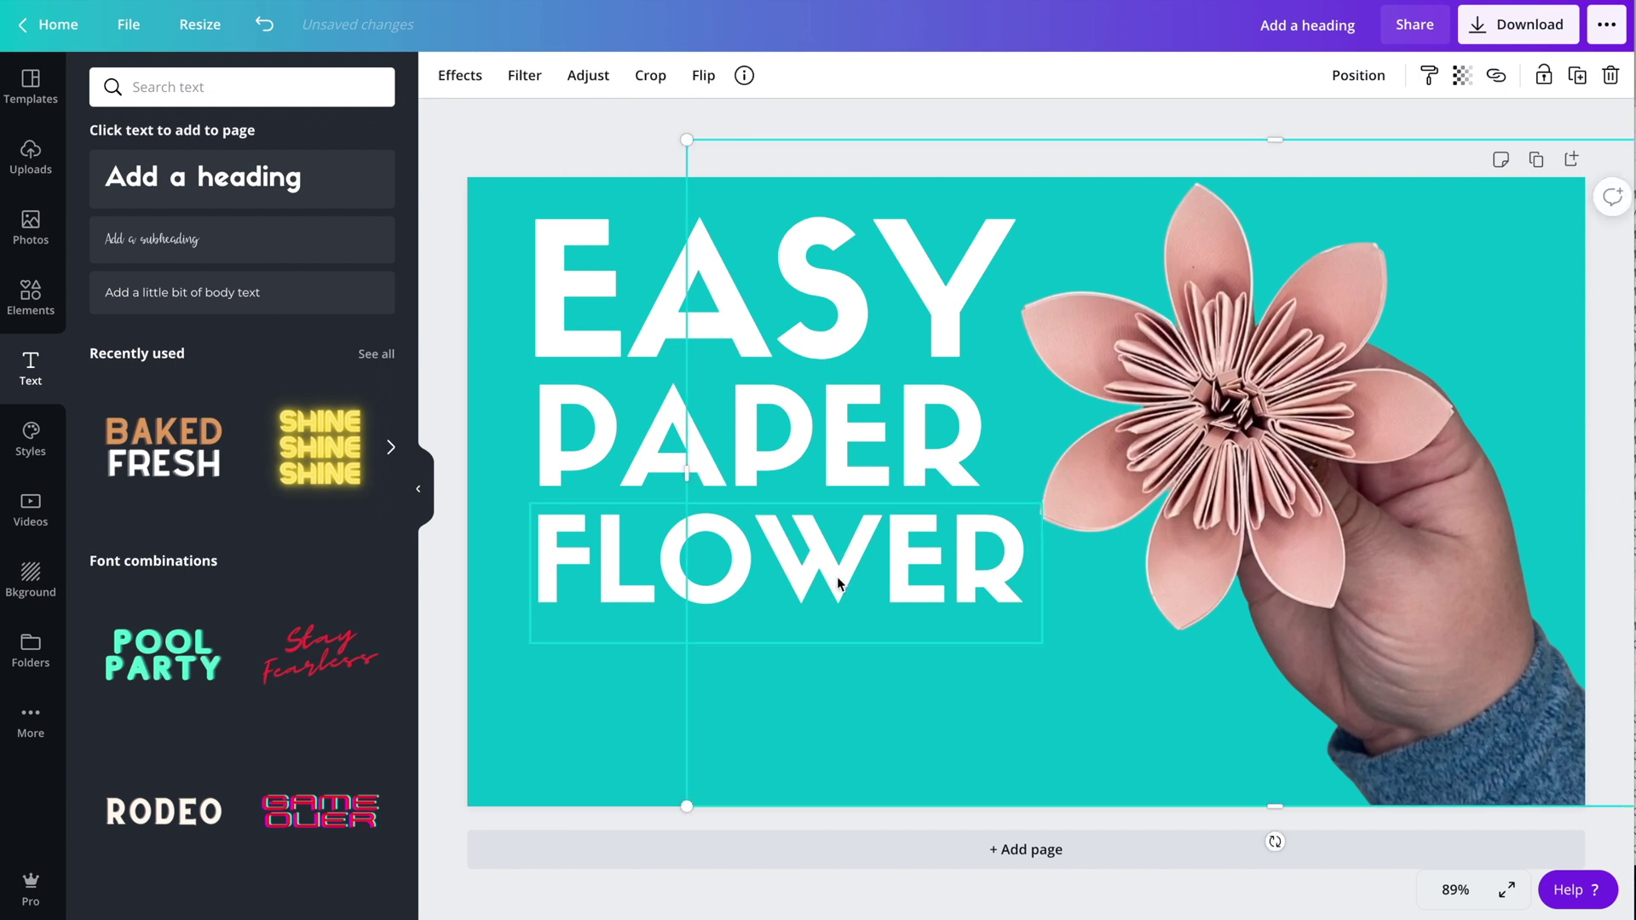
{"action": "left_click", "coordinate": [834, 571]}
{"action": "key", "text": "ctrl+d"}
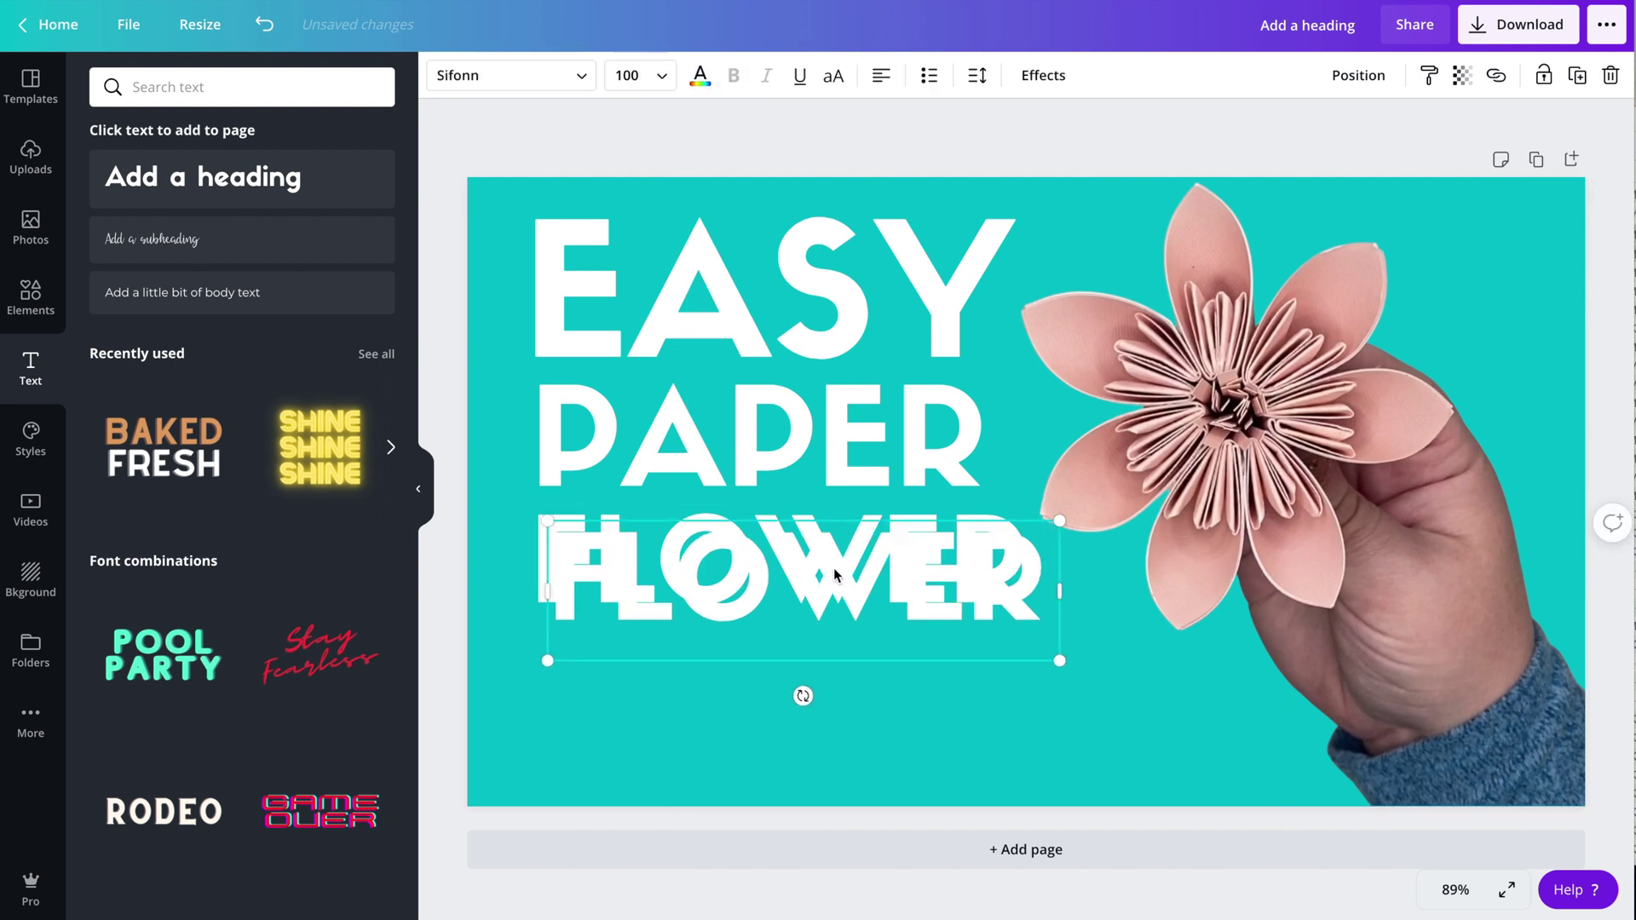
{"action": "left_click_drag", "start_coordinate": [819, 577], "coordinate": [810, 679]}
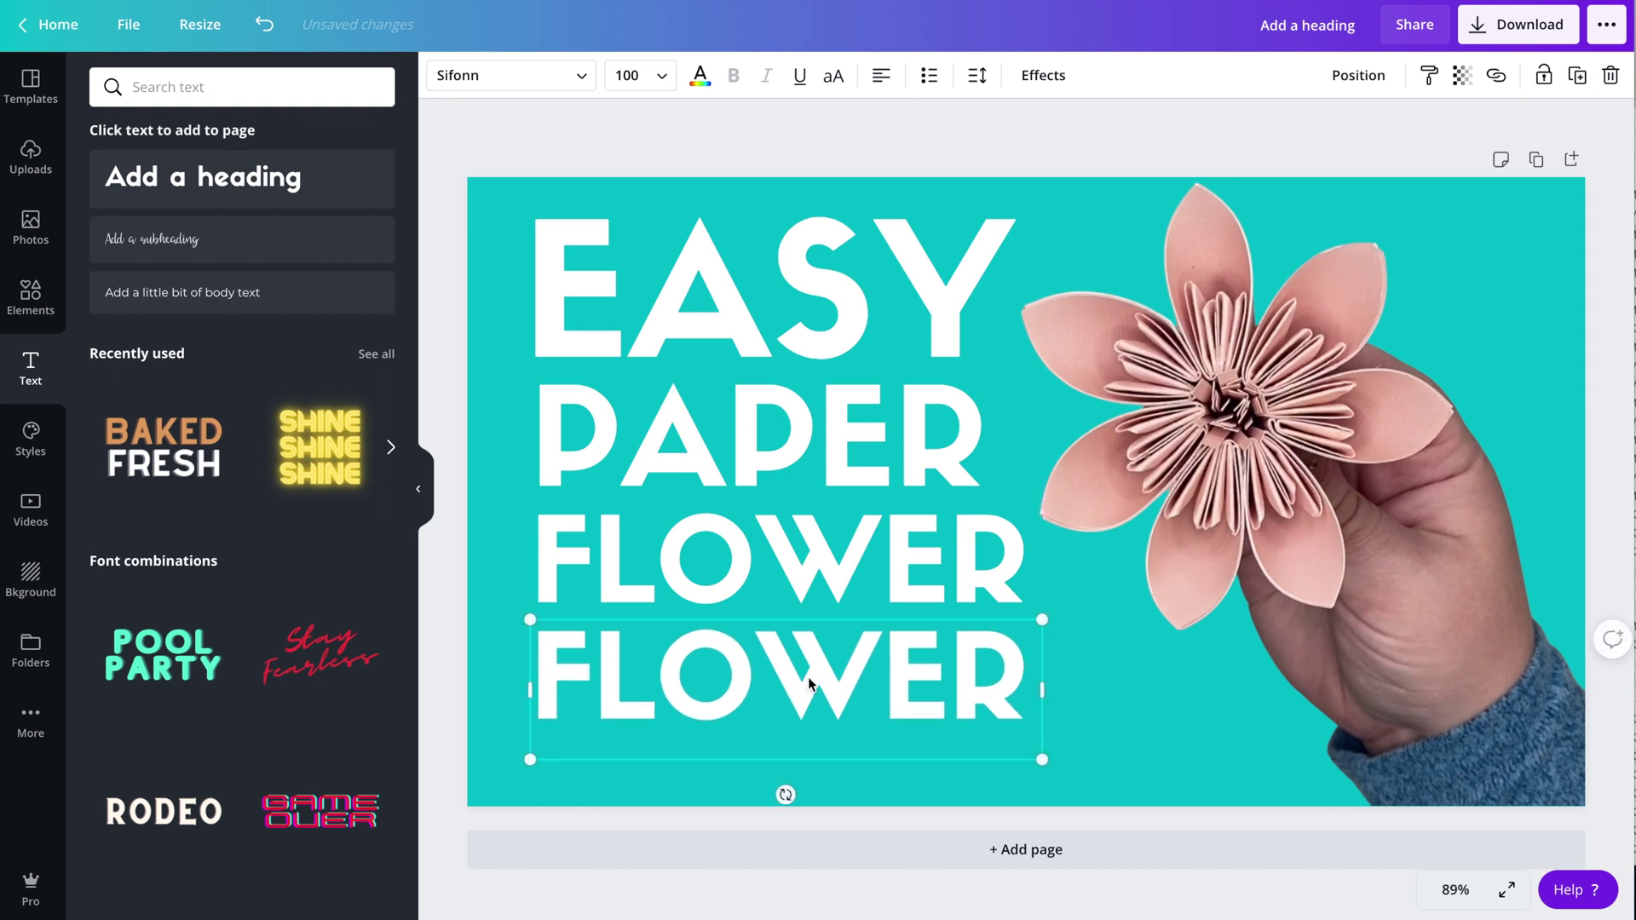
{"action": "double_click", "coordinate": [809, 677]}
{"action": "type", "text": "TUT"}
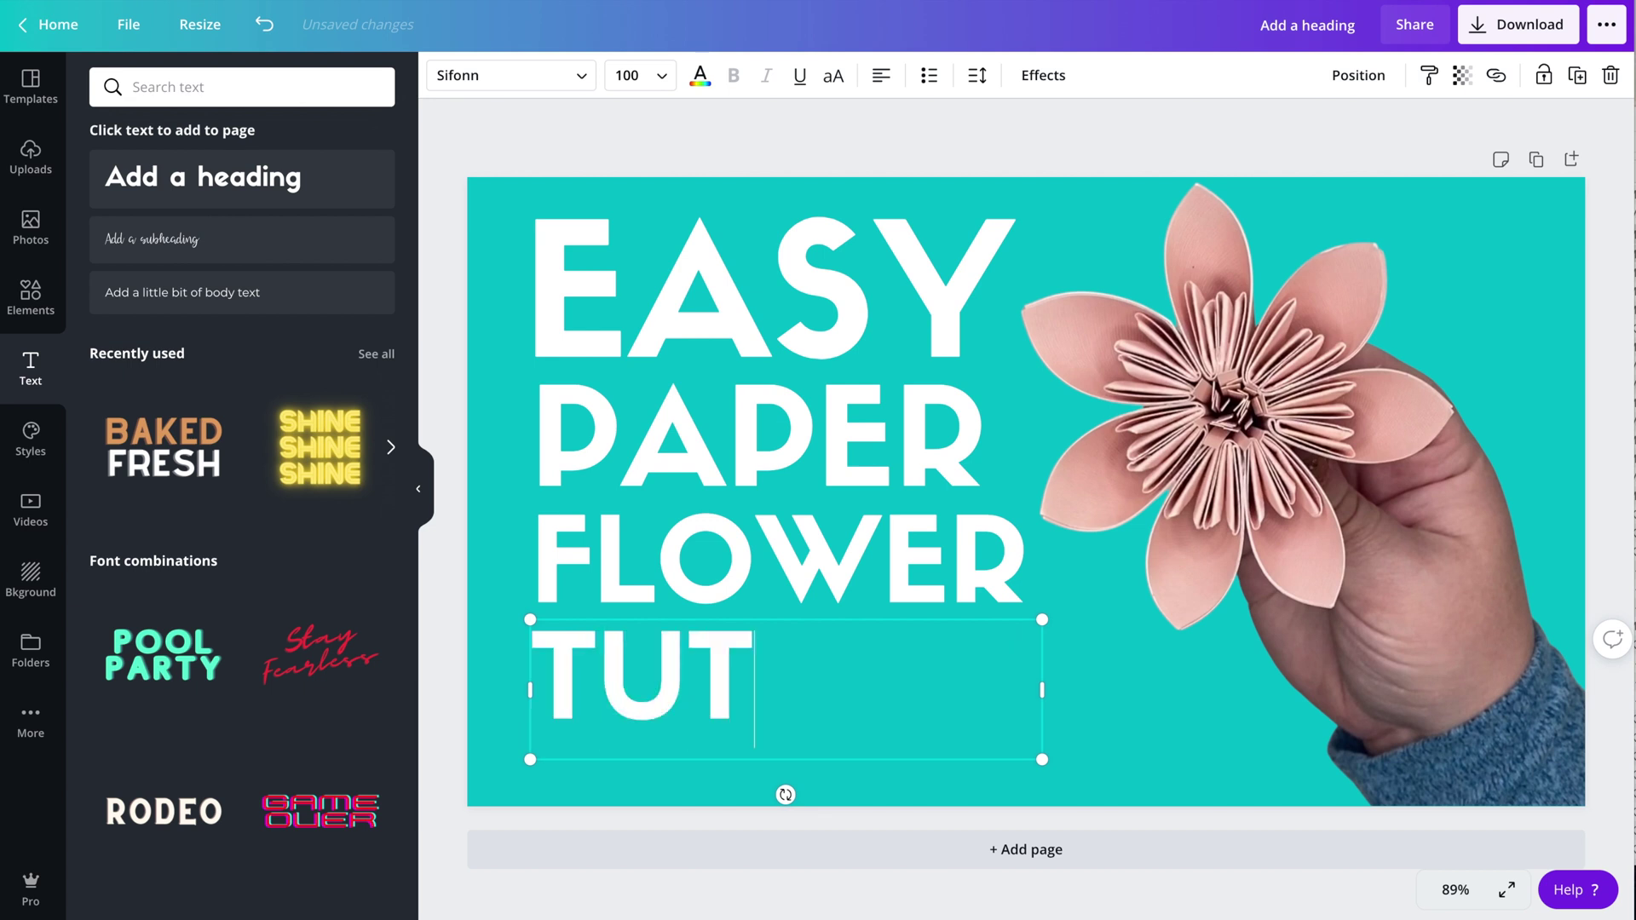
{"action": "type", "text": "ORIAL"}
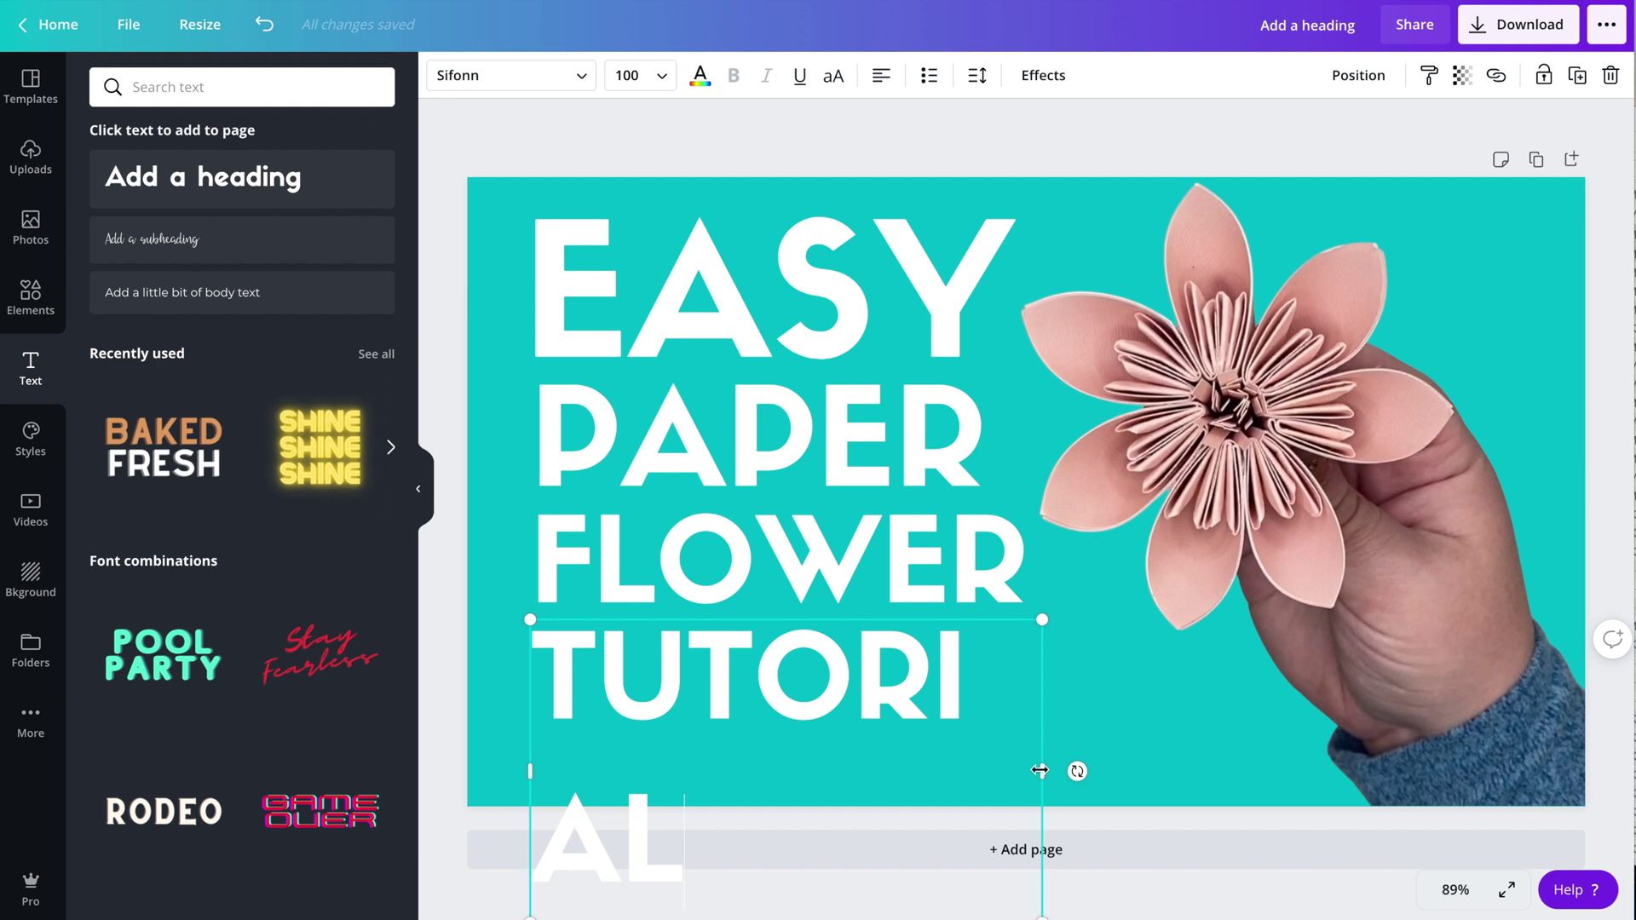
{"action": "left_click_drag", "start_coordinate": [1121, 770], "coordinate": [1253, 784]}
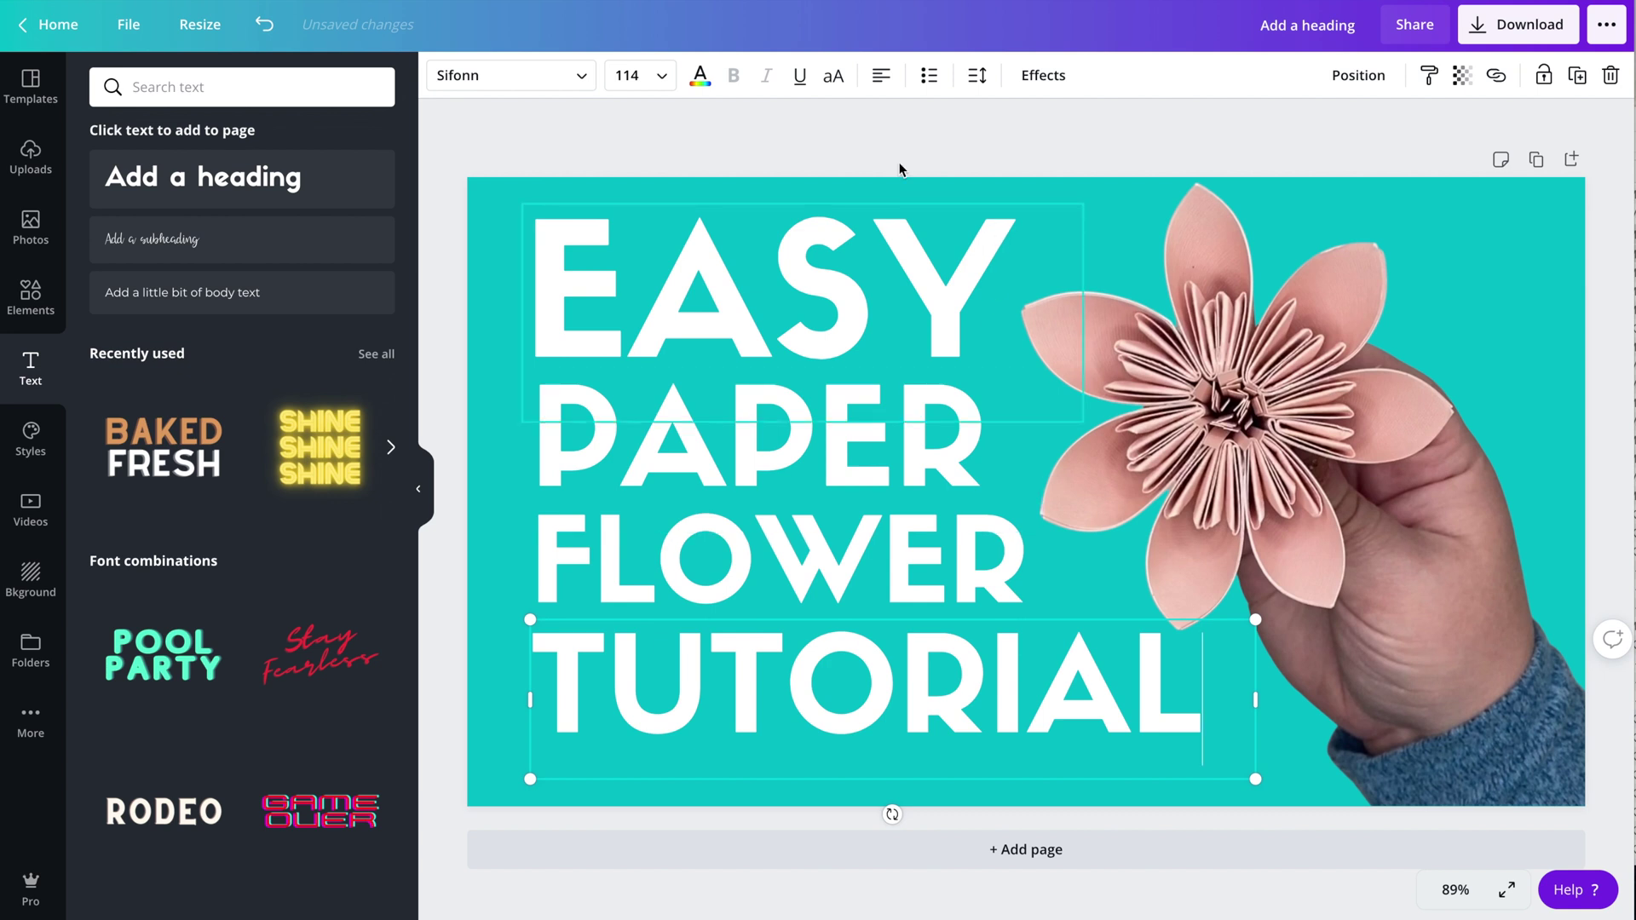
Step: Nudge the TUTORIAL line slightly and enlarge it a little
{"action": "left_click", "coordinate": [864, 139]}
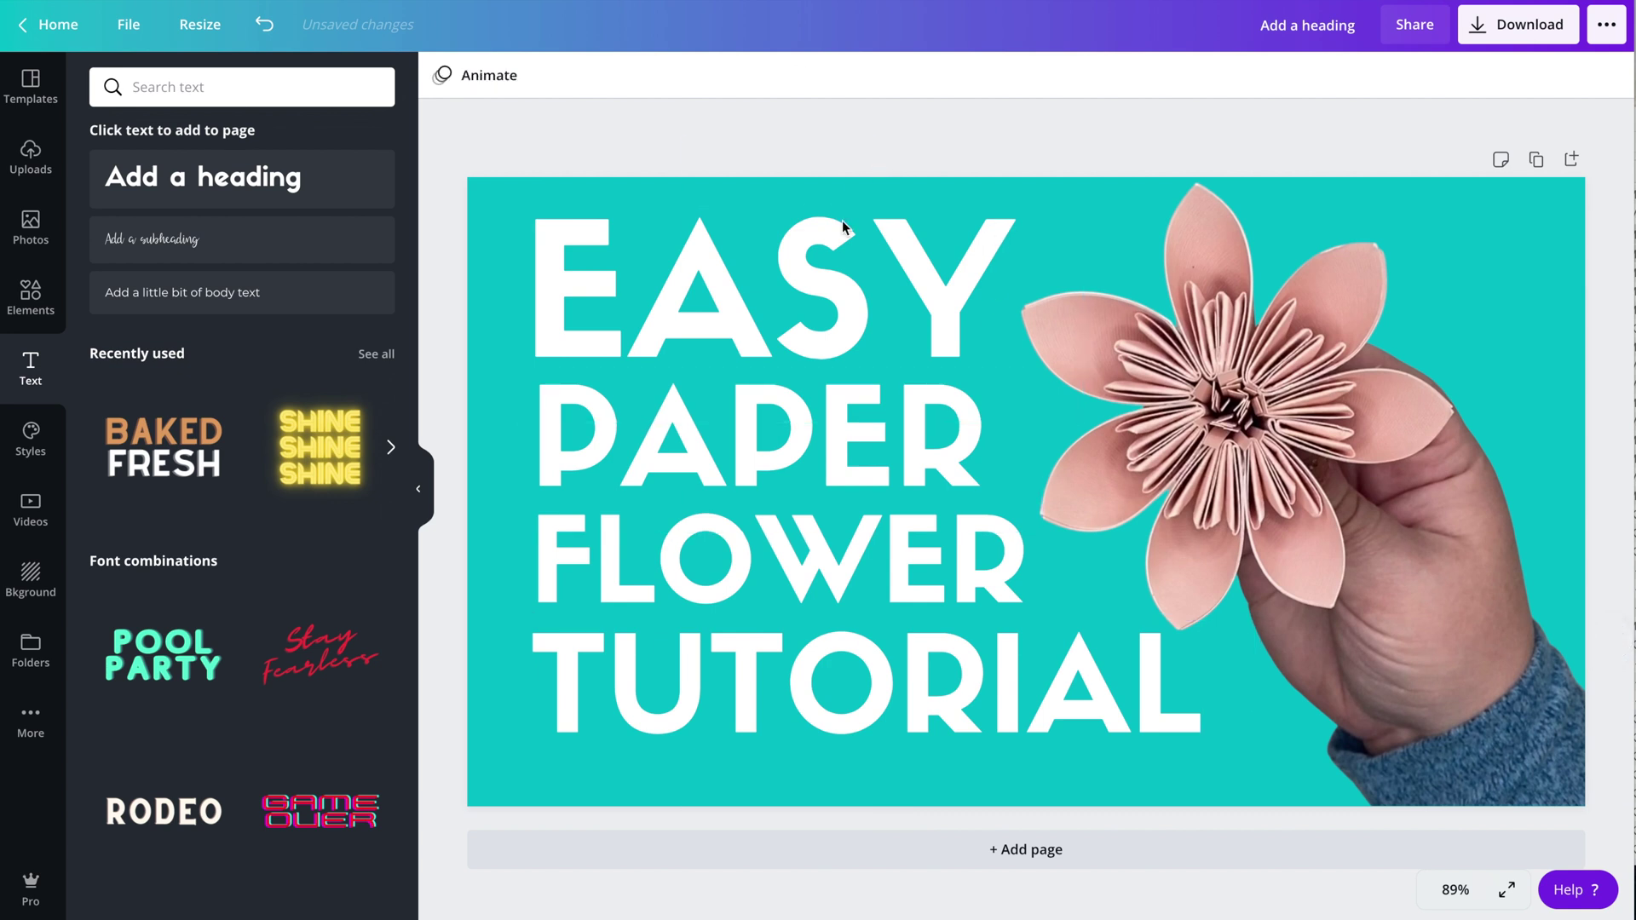
{"action": "left_click", "coordinate": [710, 652]}
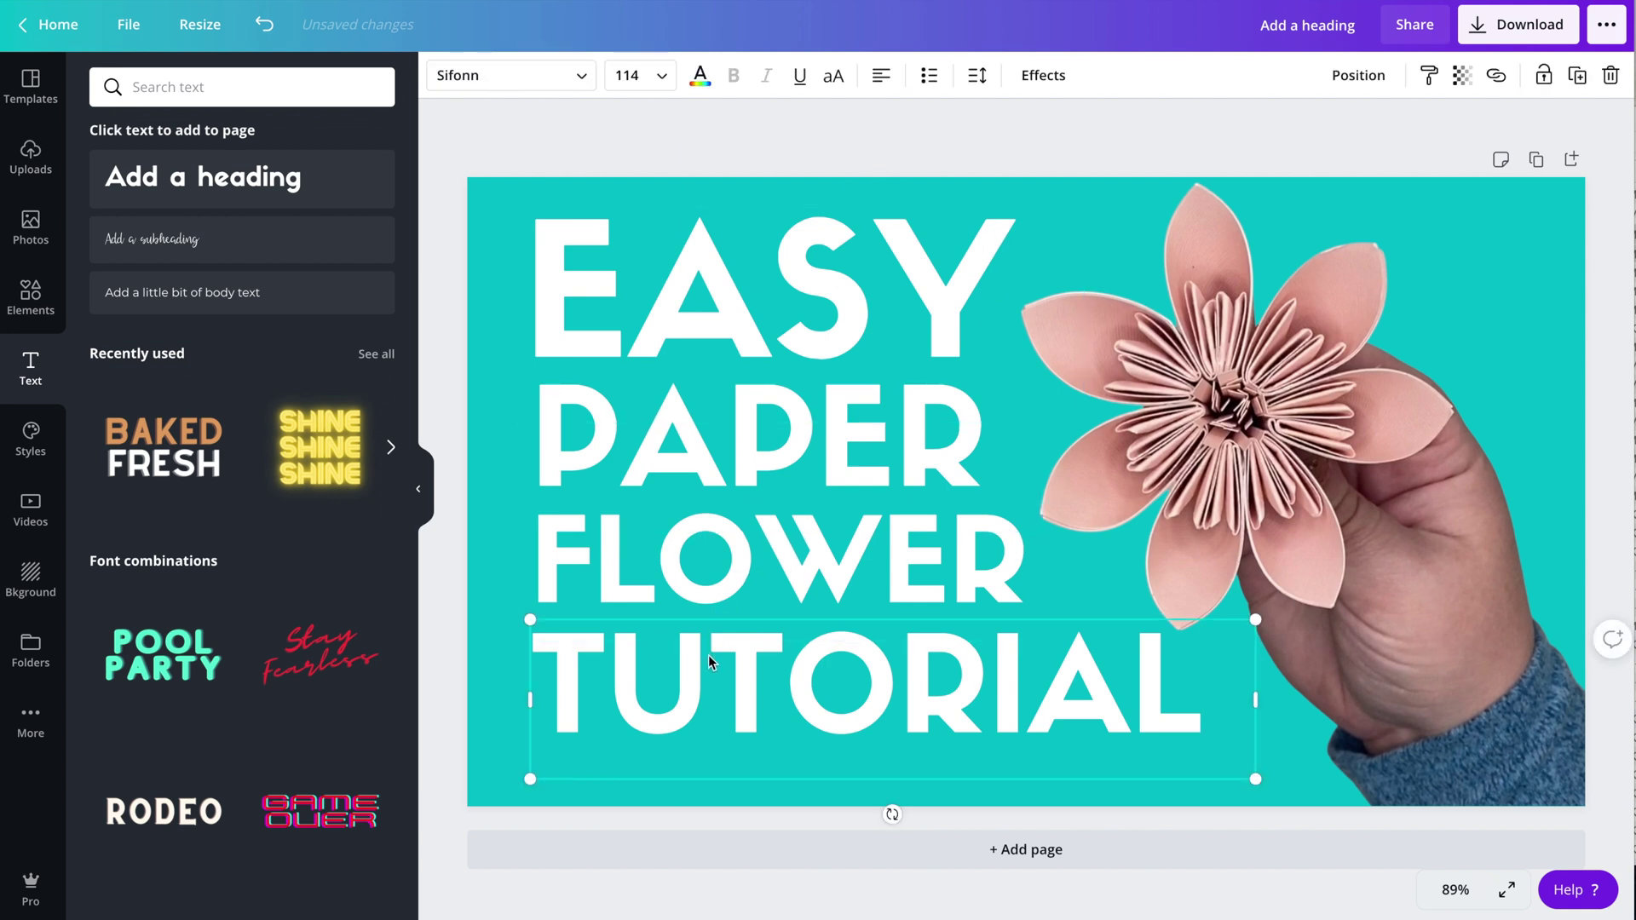
{"action": "left_click_drag", "start_coordinate": [708, 654], "coordinate": [704, 654]}
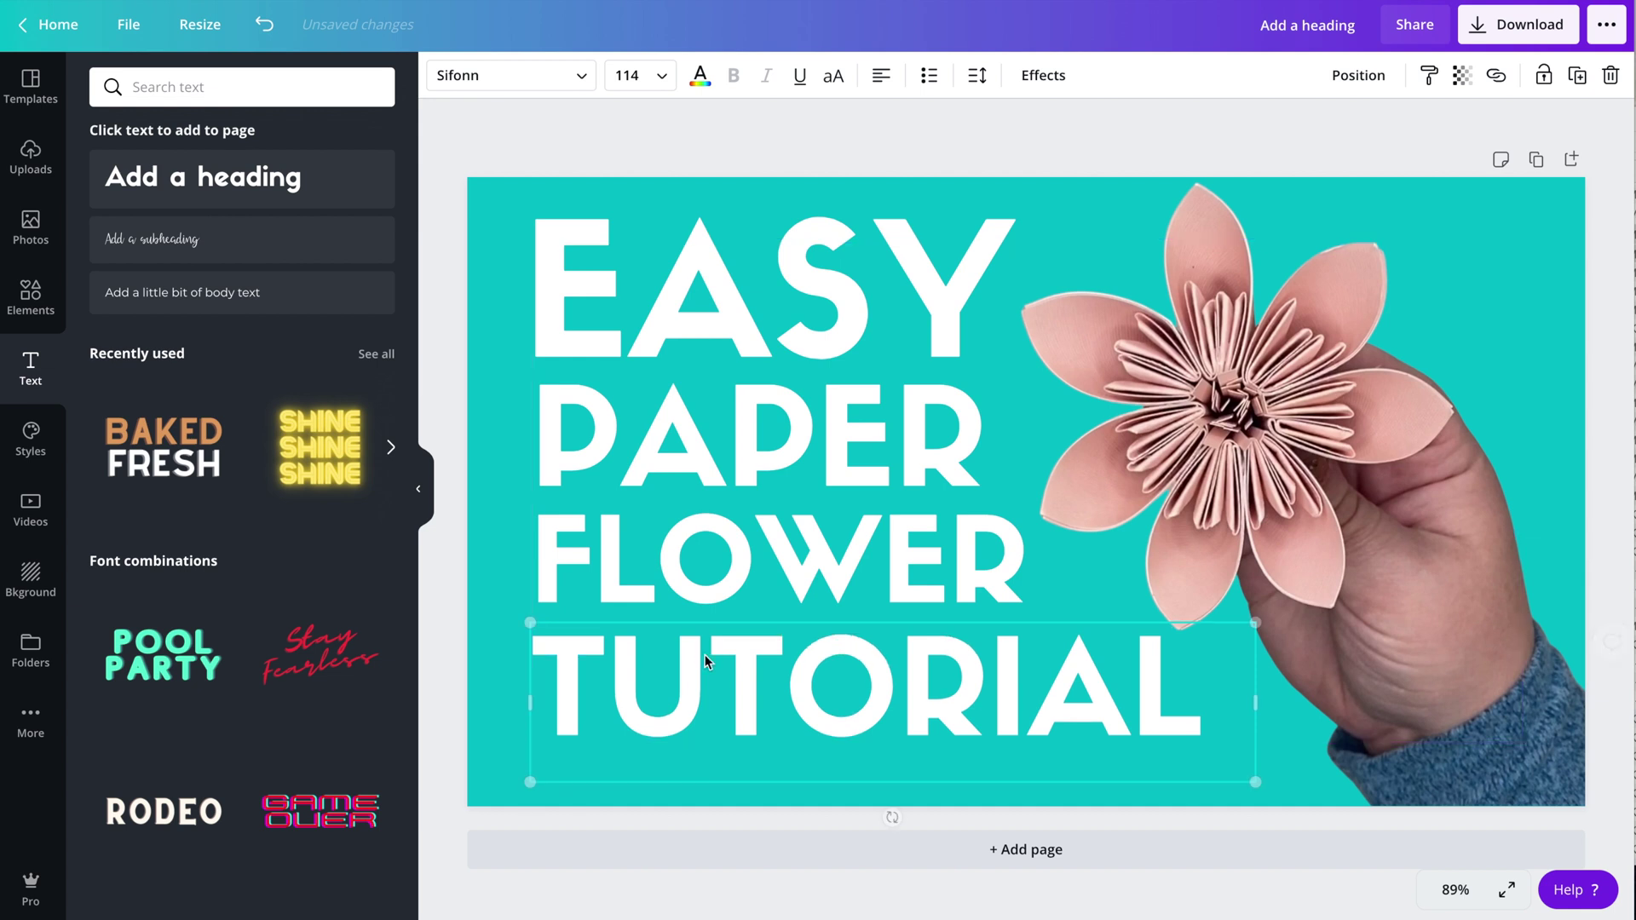
{"action": "left_click_drag", "start_coordinate": [1254, 779], "coordinate": [1276, 780]}
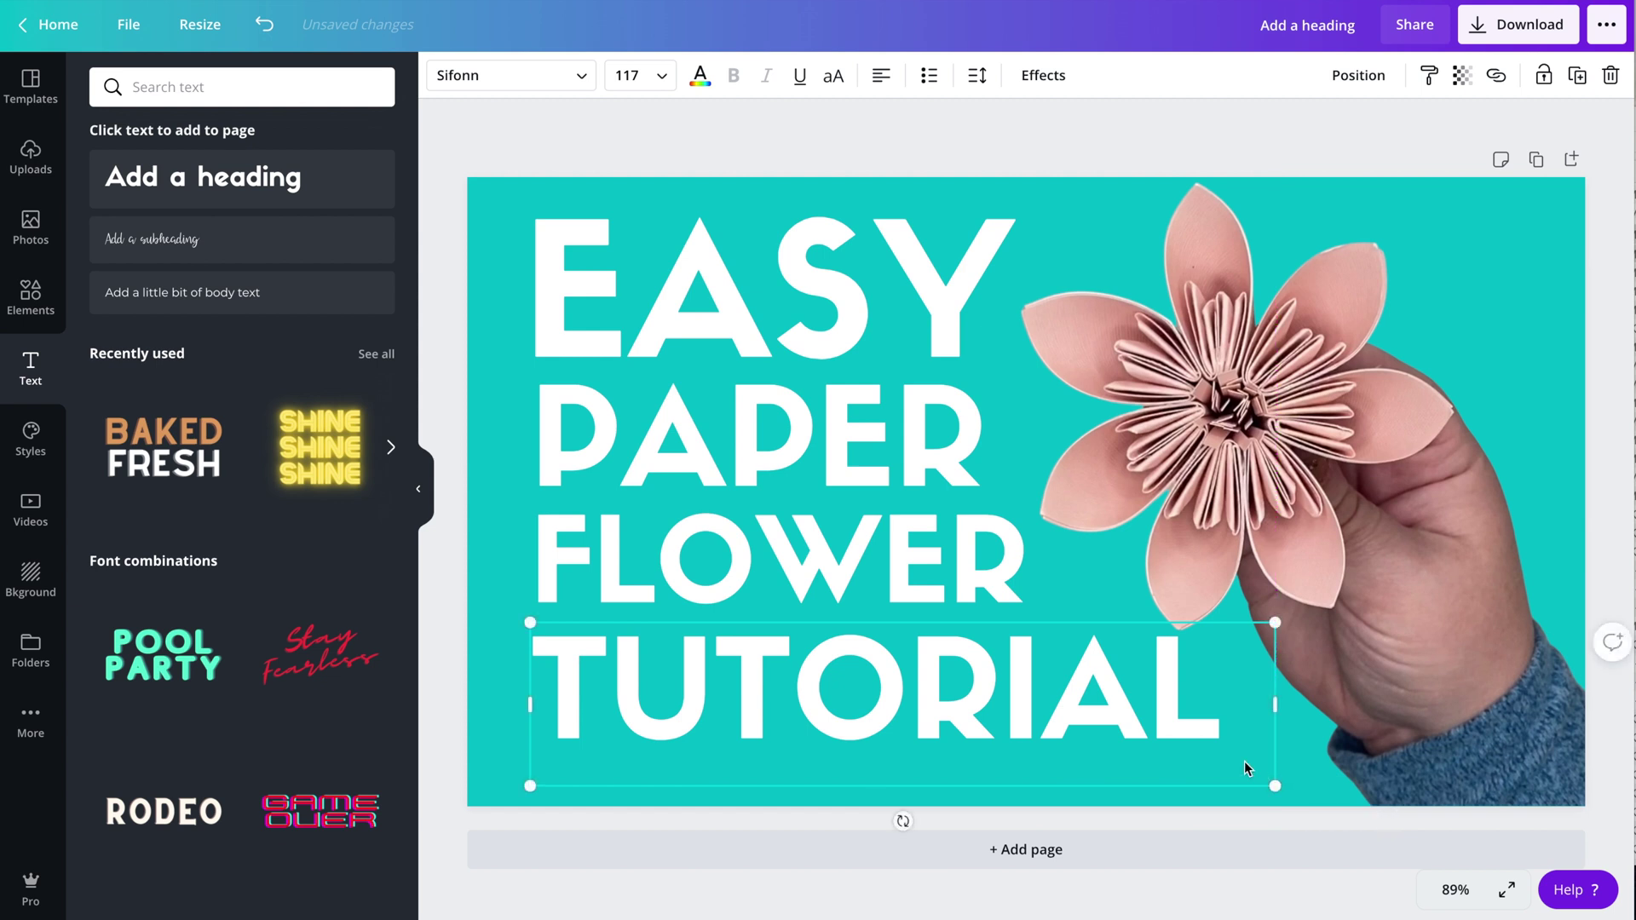
Step: Shift all four title lines left together and scale the block up slightly
{"action": "left_click_drag", "start_coordinate": [689, 168], "coordinate": [595, 711]}
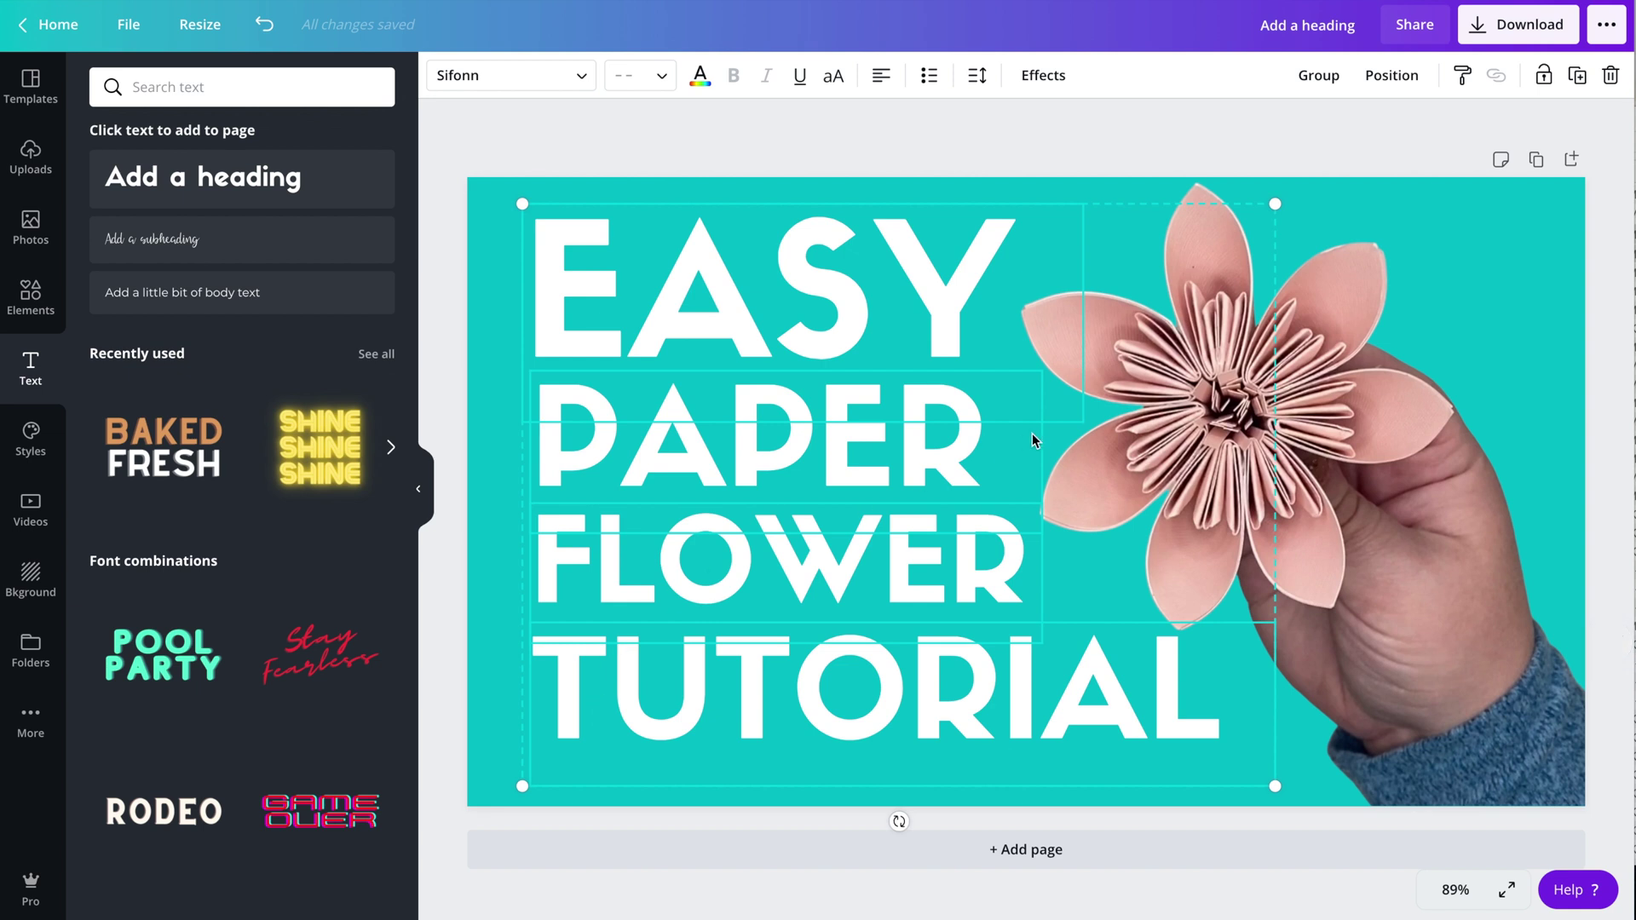
{"action": "key", "text": "Left"}
{"action": "key", "text": "Left"}
{"action": "key", "text": "Left"}
{"action": "key", "text": "Left"}
{"action": "key", "text": "Left"}
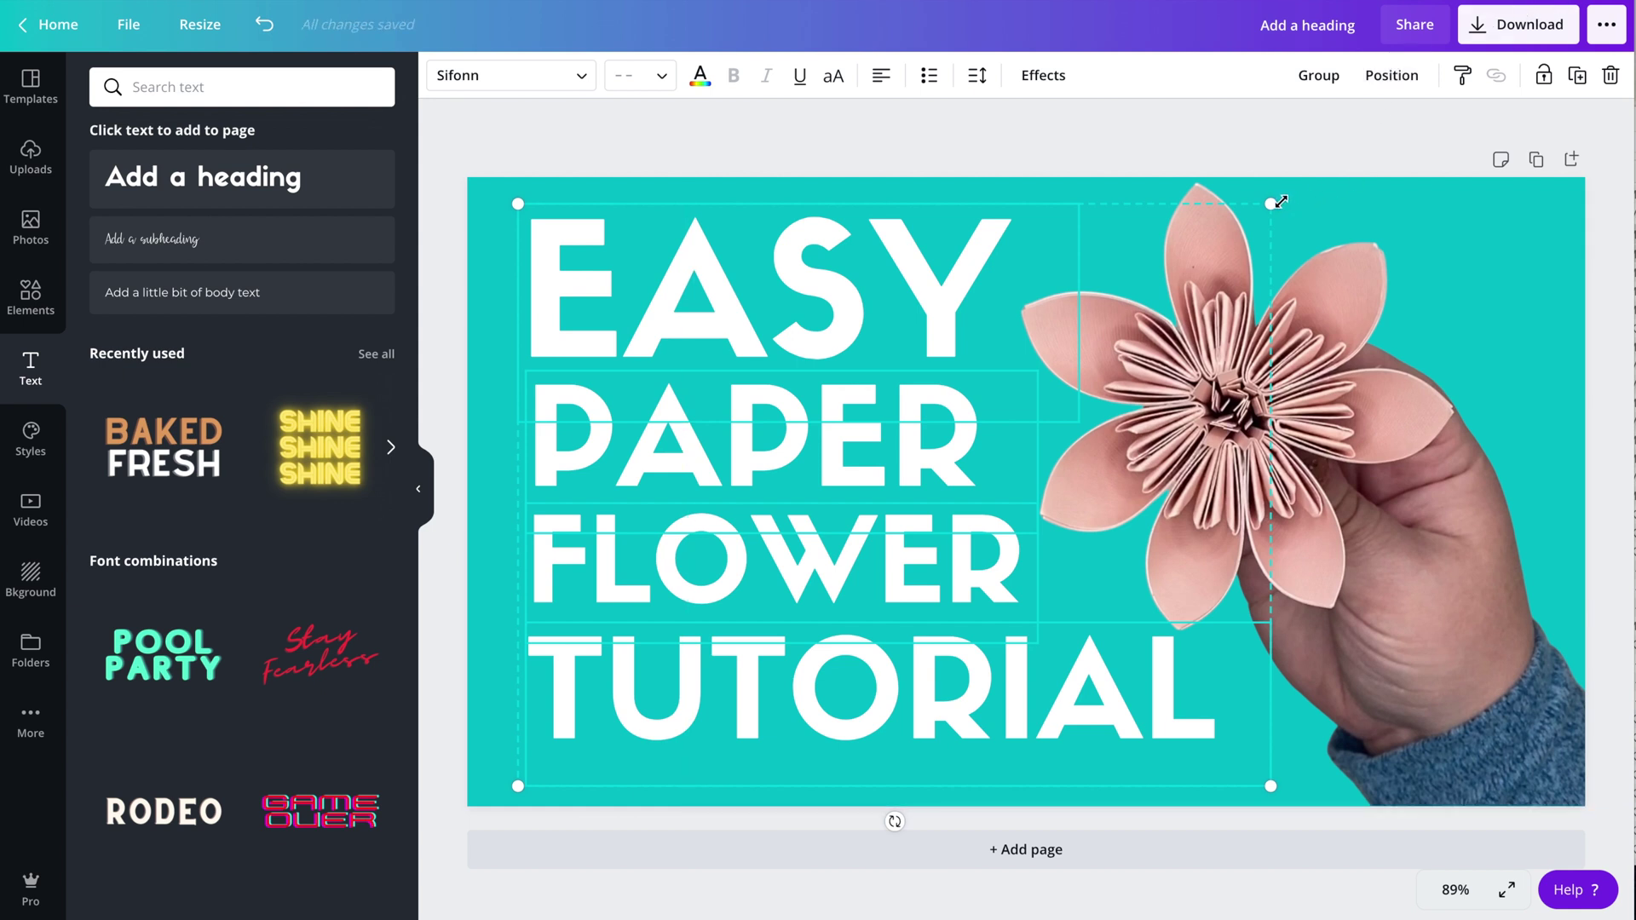
{"action": "left_click_drag", "start_coordinate": [1273, 201], "coordinate": [1296, 205]}
{"action": "left_click", "coordinate": [952, 153]}
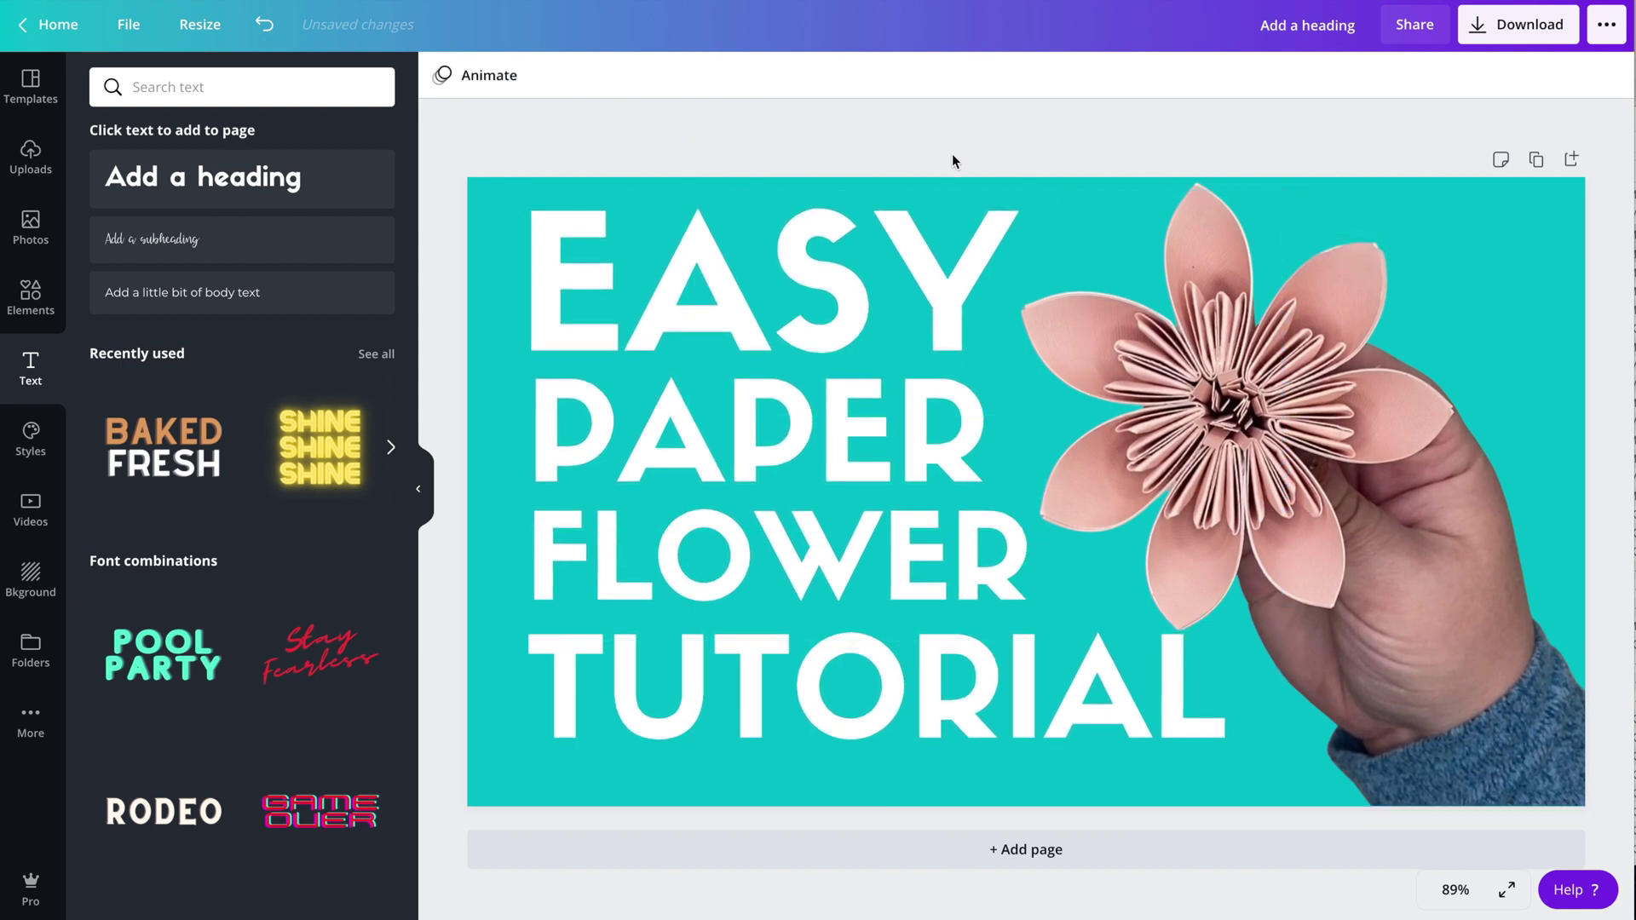
{"action": "left_click", "coordinate": [915, 317]}
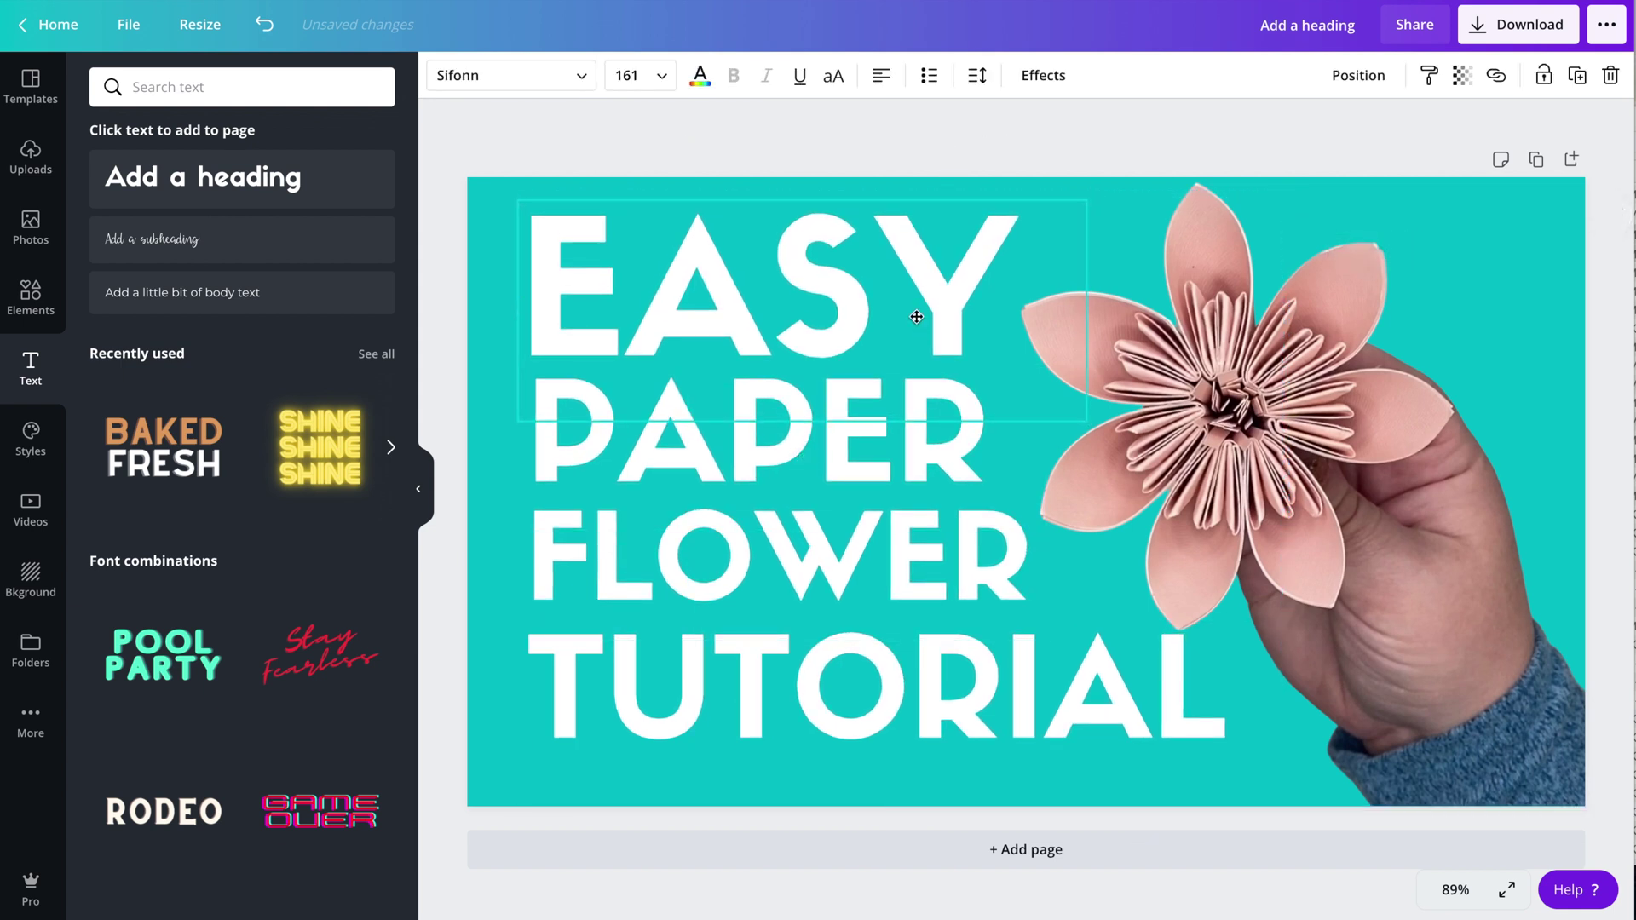
{"action": "left_click", "coordinate": [899, 426]}
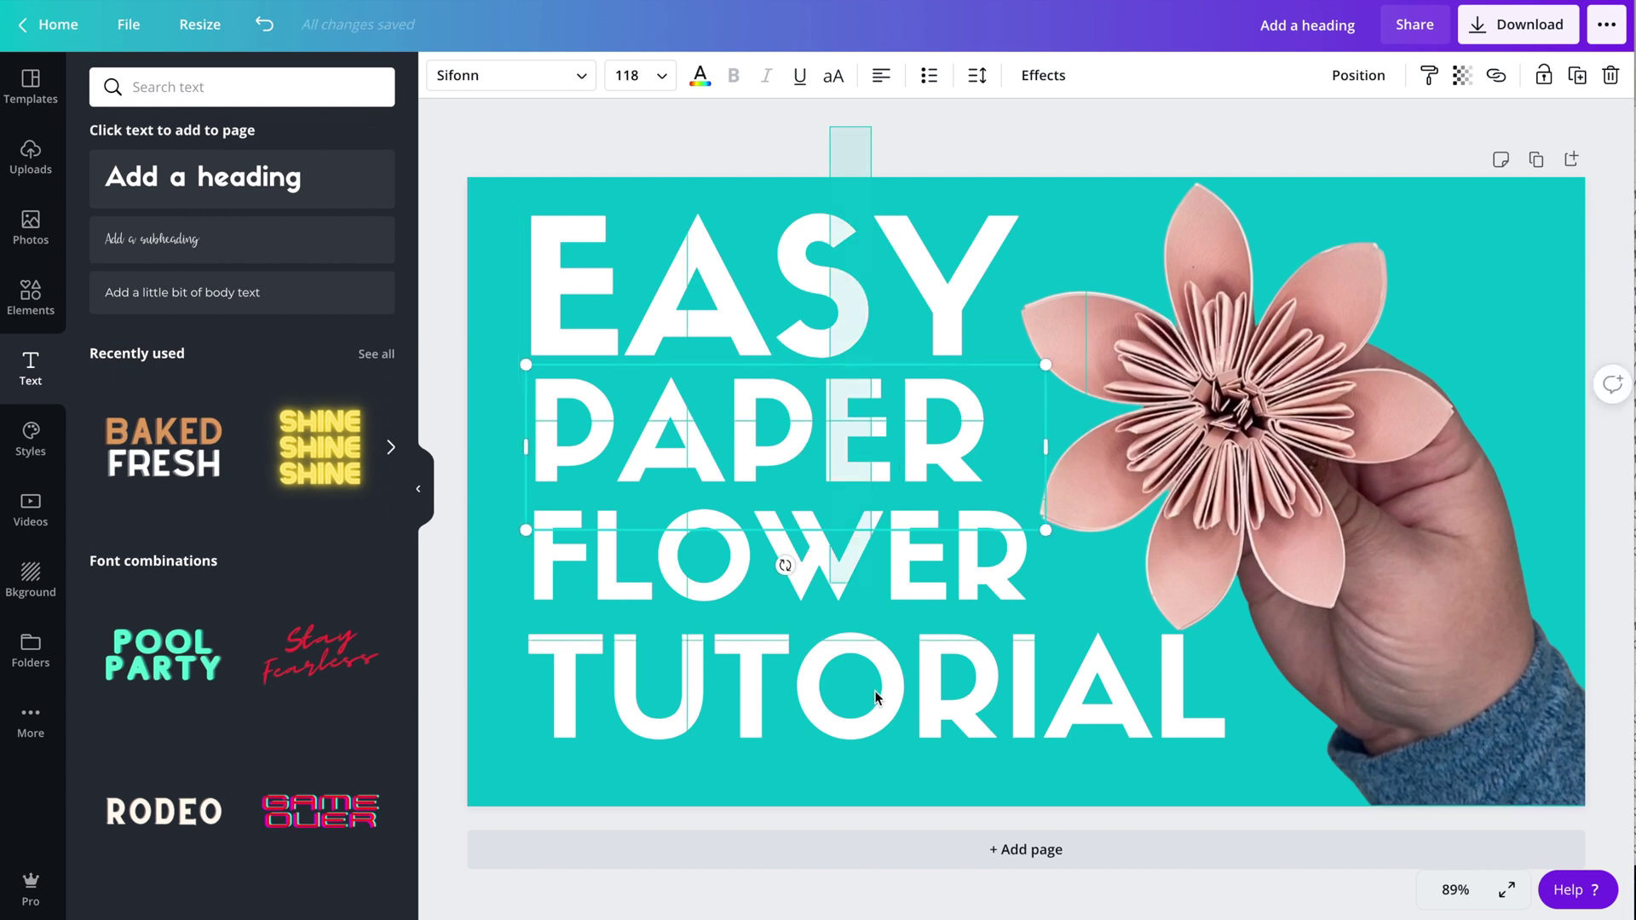
{"action": "key", "text": "ctrl+a"}
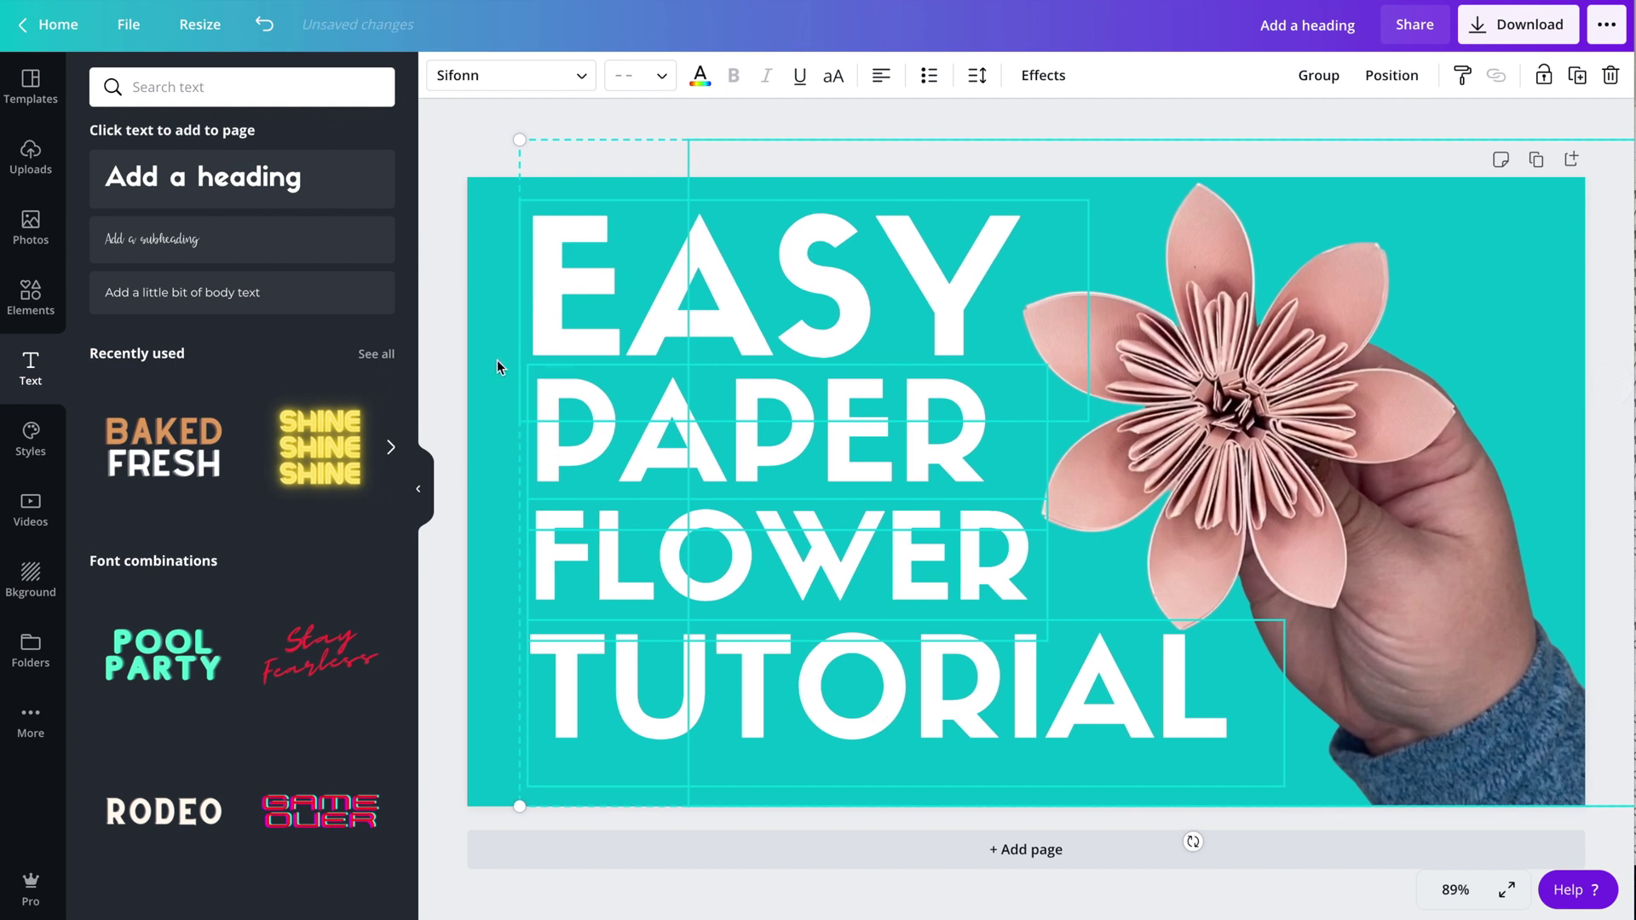
Step: Reposition the hand-and-flower photo beside the title and tilt it about 5°
{"action": "left_click", "coordinate": [453, 366]}
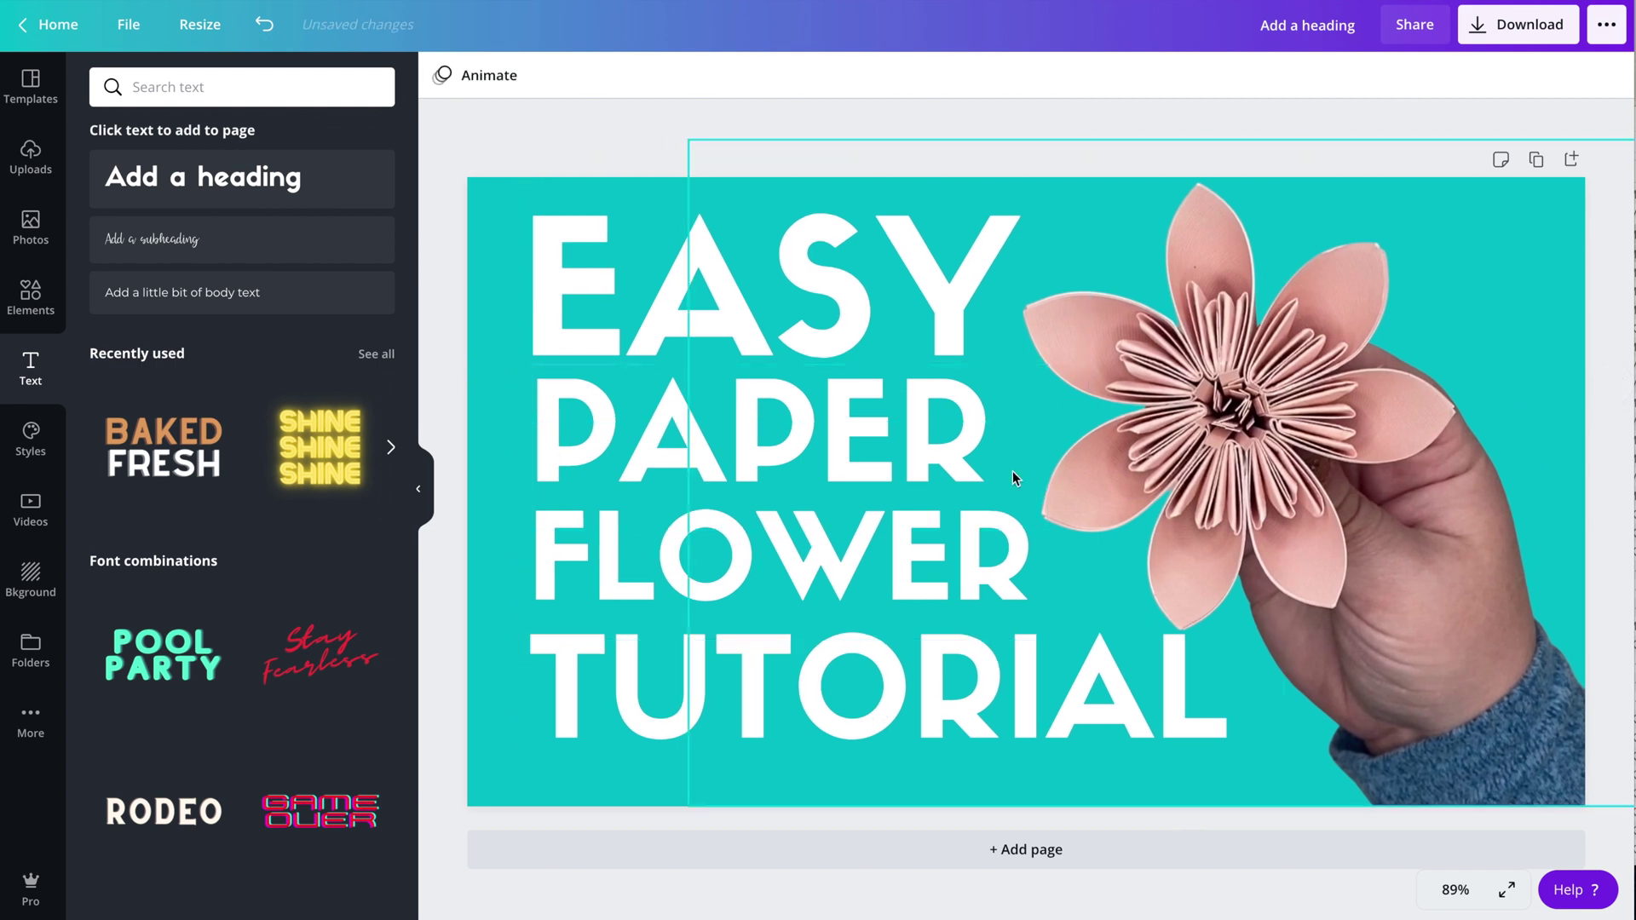
{"action": "left_click", "coordinate": [1305, 556]}
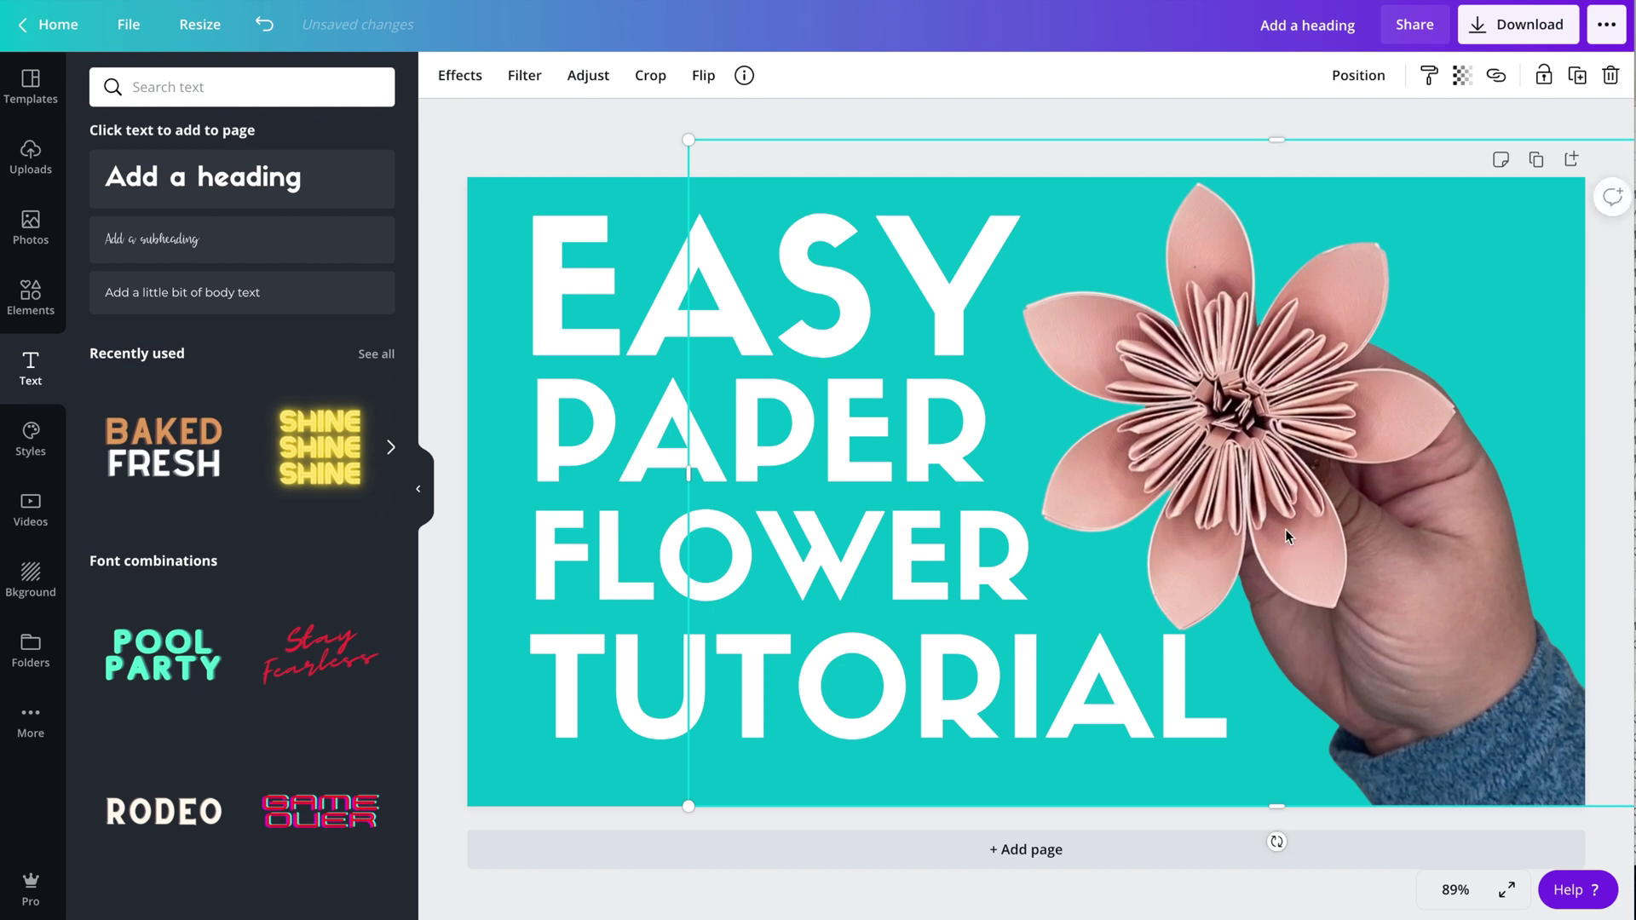
{"action": "left_click_drag", "start_coordinate": [1281, 529], "coordinate": [1290, 518]}
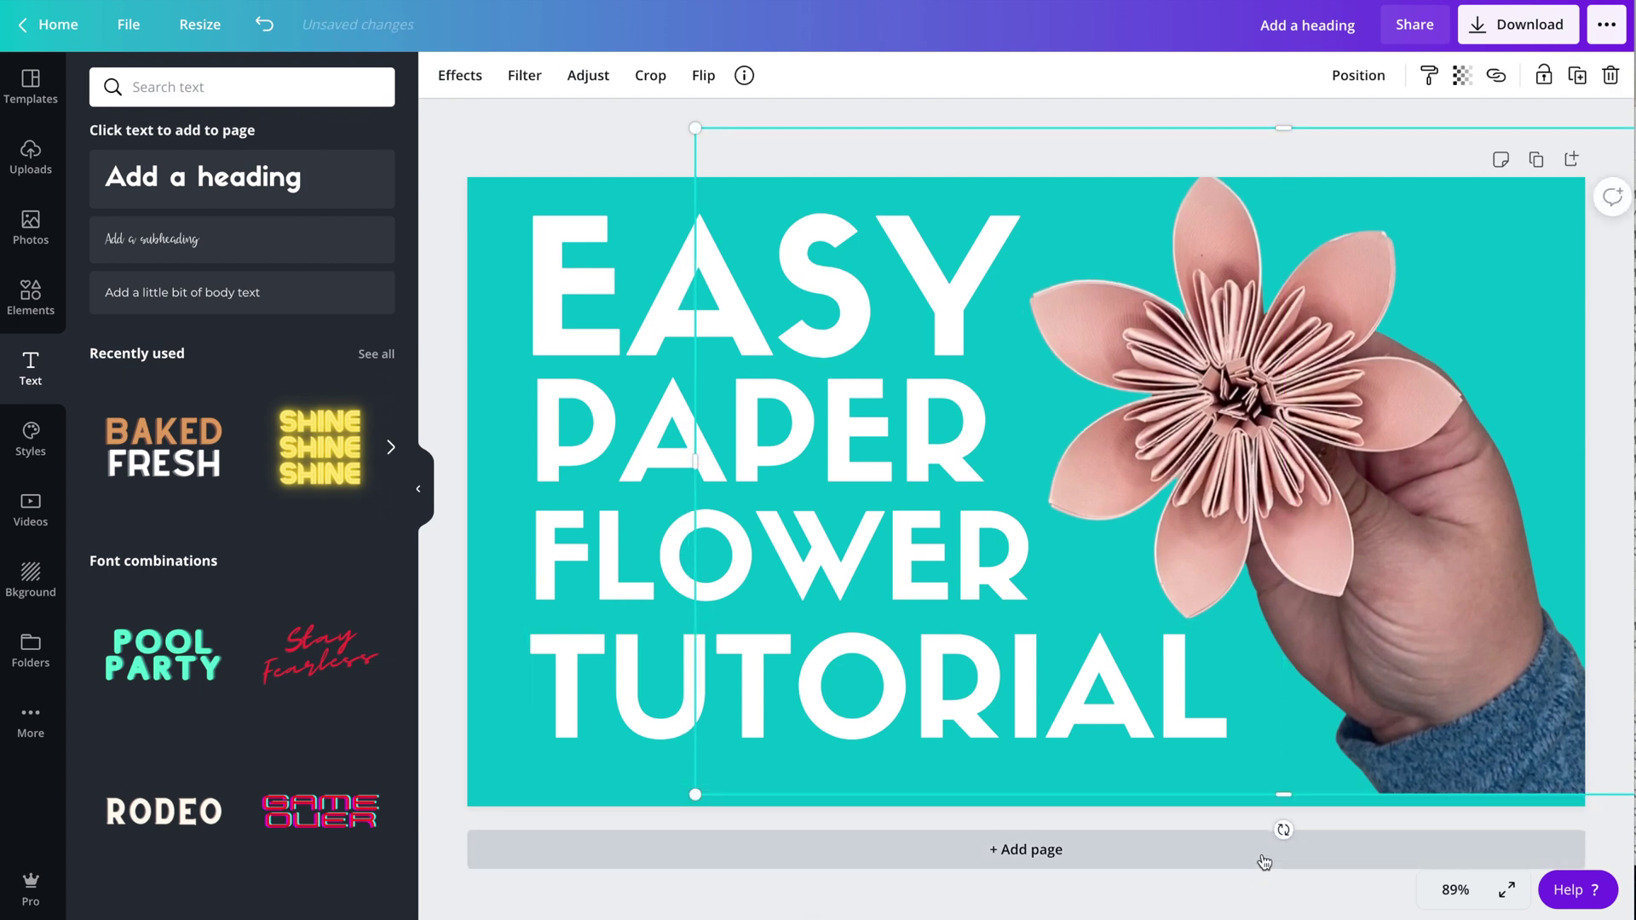
{"action": "left_click_drag", "start_coordinate": [1282, 829], "coordinate": [1220, 853]}
{"action": "mouse_move", "coordinate": [1408, 604]}
{"action": "left_mouse_down"}
{"action": "mouse_move", "coordinate": [1388, 610]}
{"action": "mouse_move", "coordinate": [1406, 612]}
{"action": "left_mouse_up"}
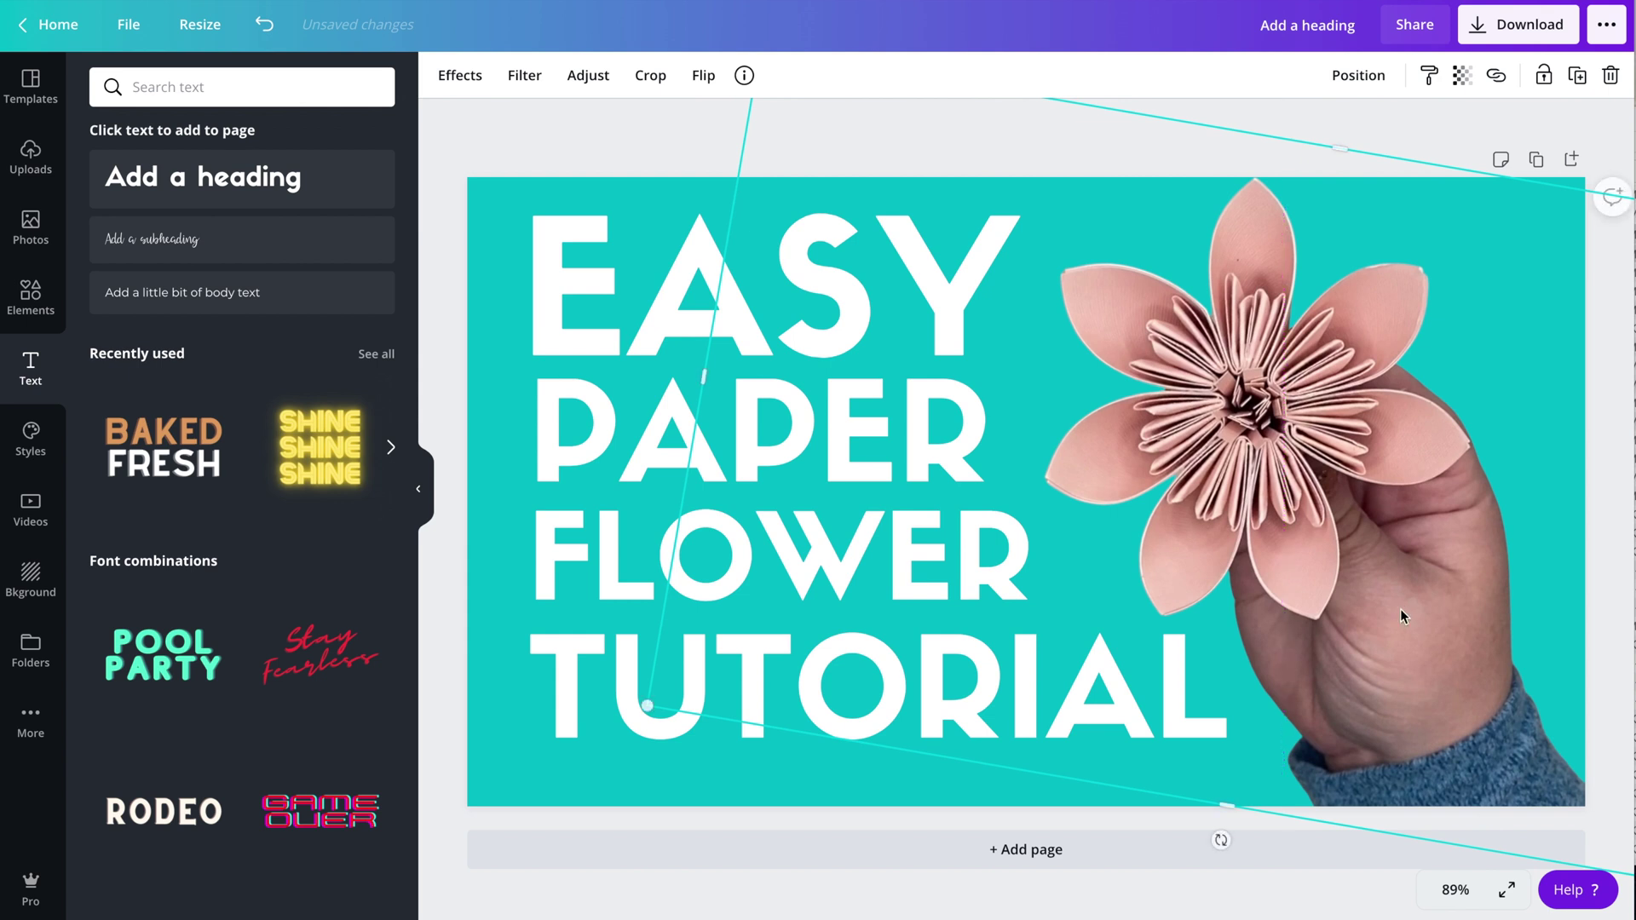
{"action": "left_click", "coordinate": [457, 254]}
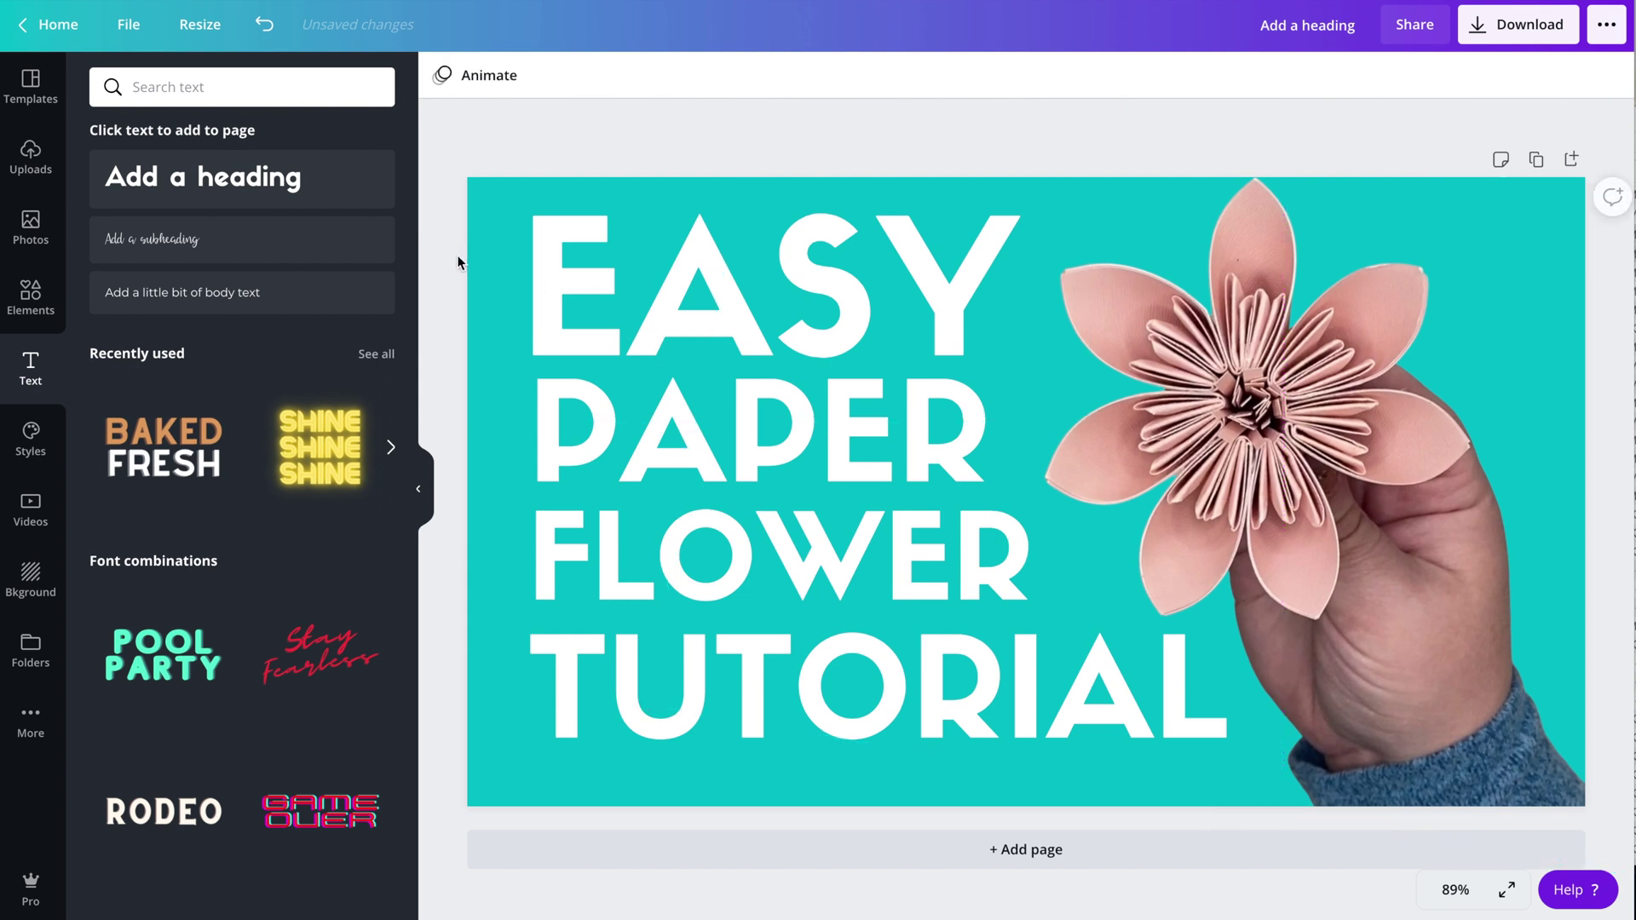
Step: Export the design with file type PNG, saving 'Add a heading.png' to Downloads
{"action": "left_click", "coordinate": [1500, 24]}
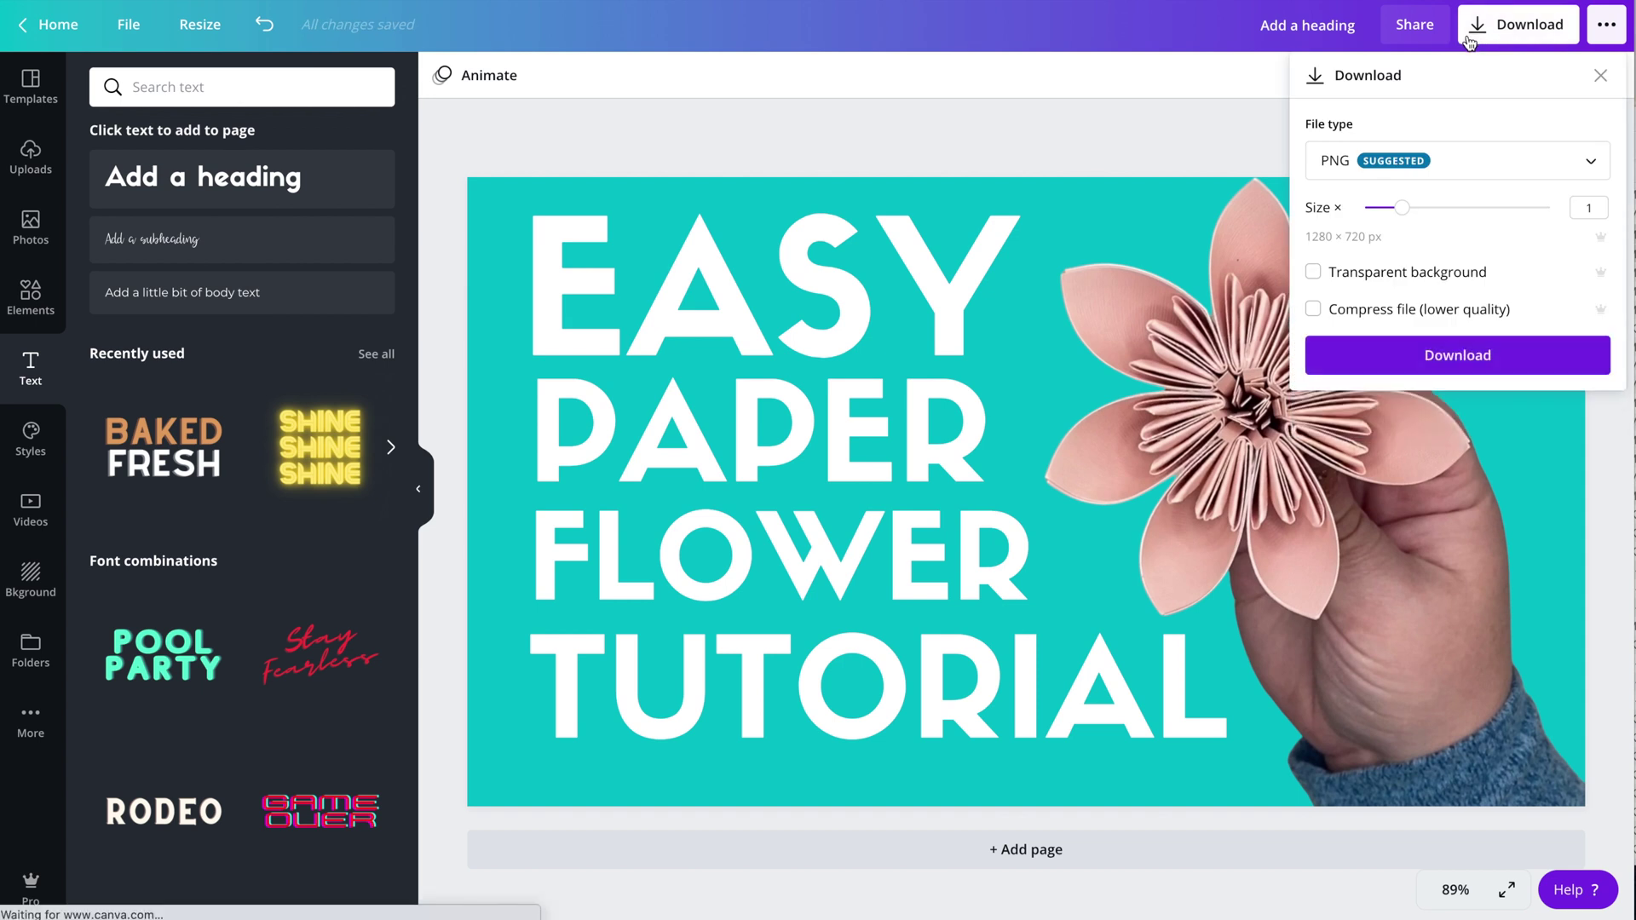
{"action": "left_click", "coordinate": [1454, 165]}
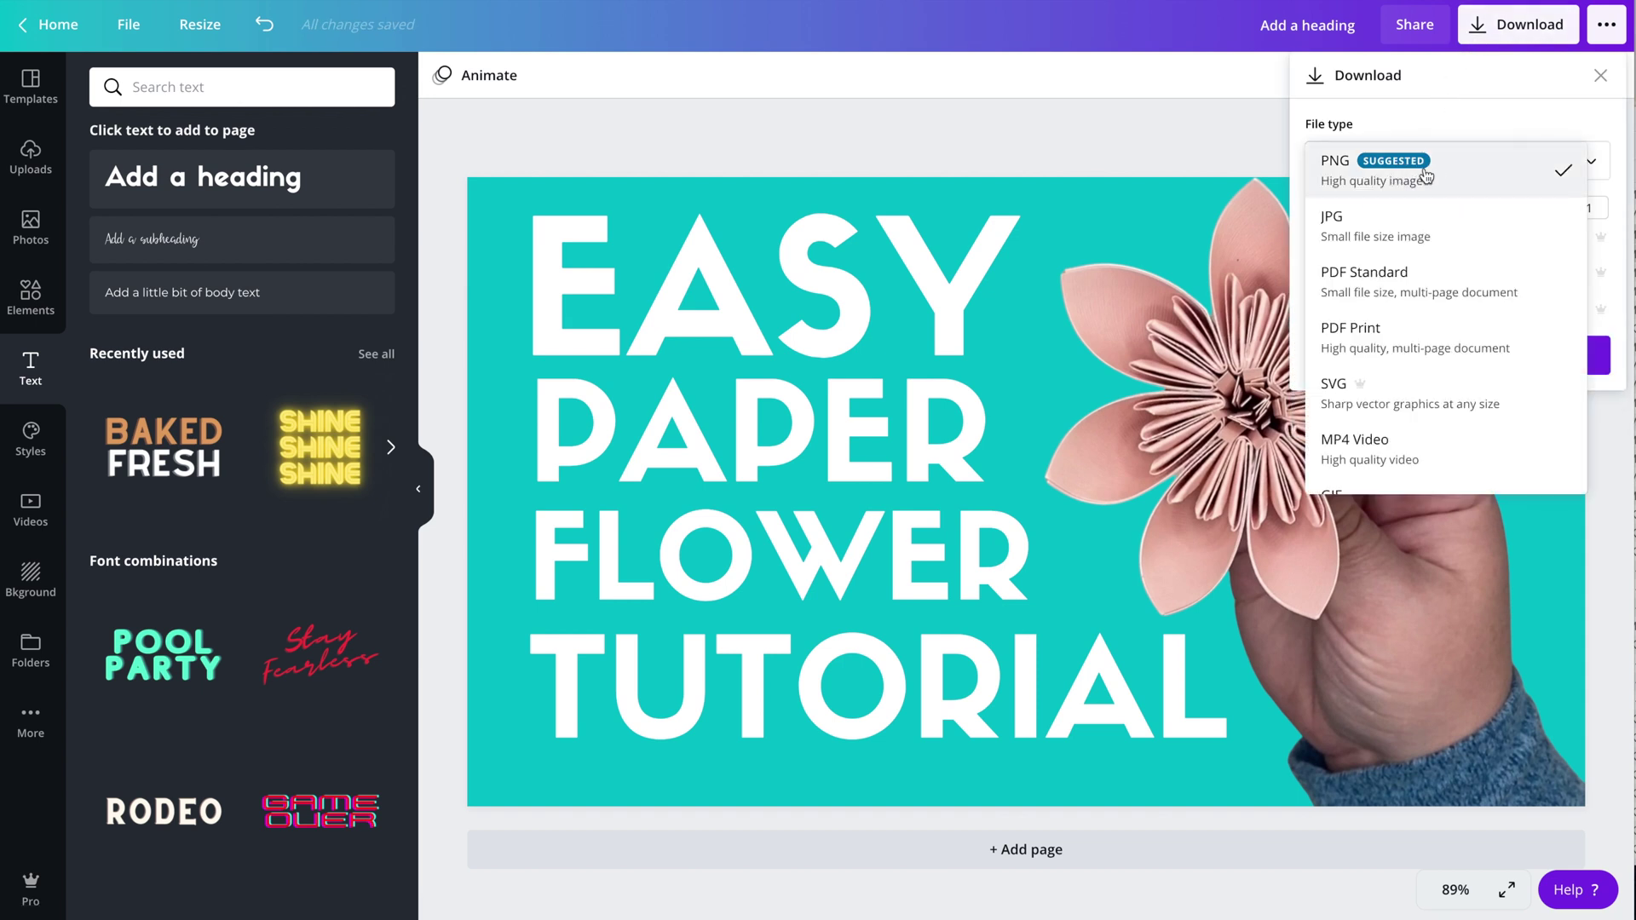
{"action": "left_click", "coordinate": [1425, 175]}
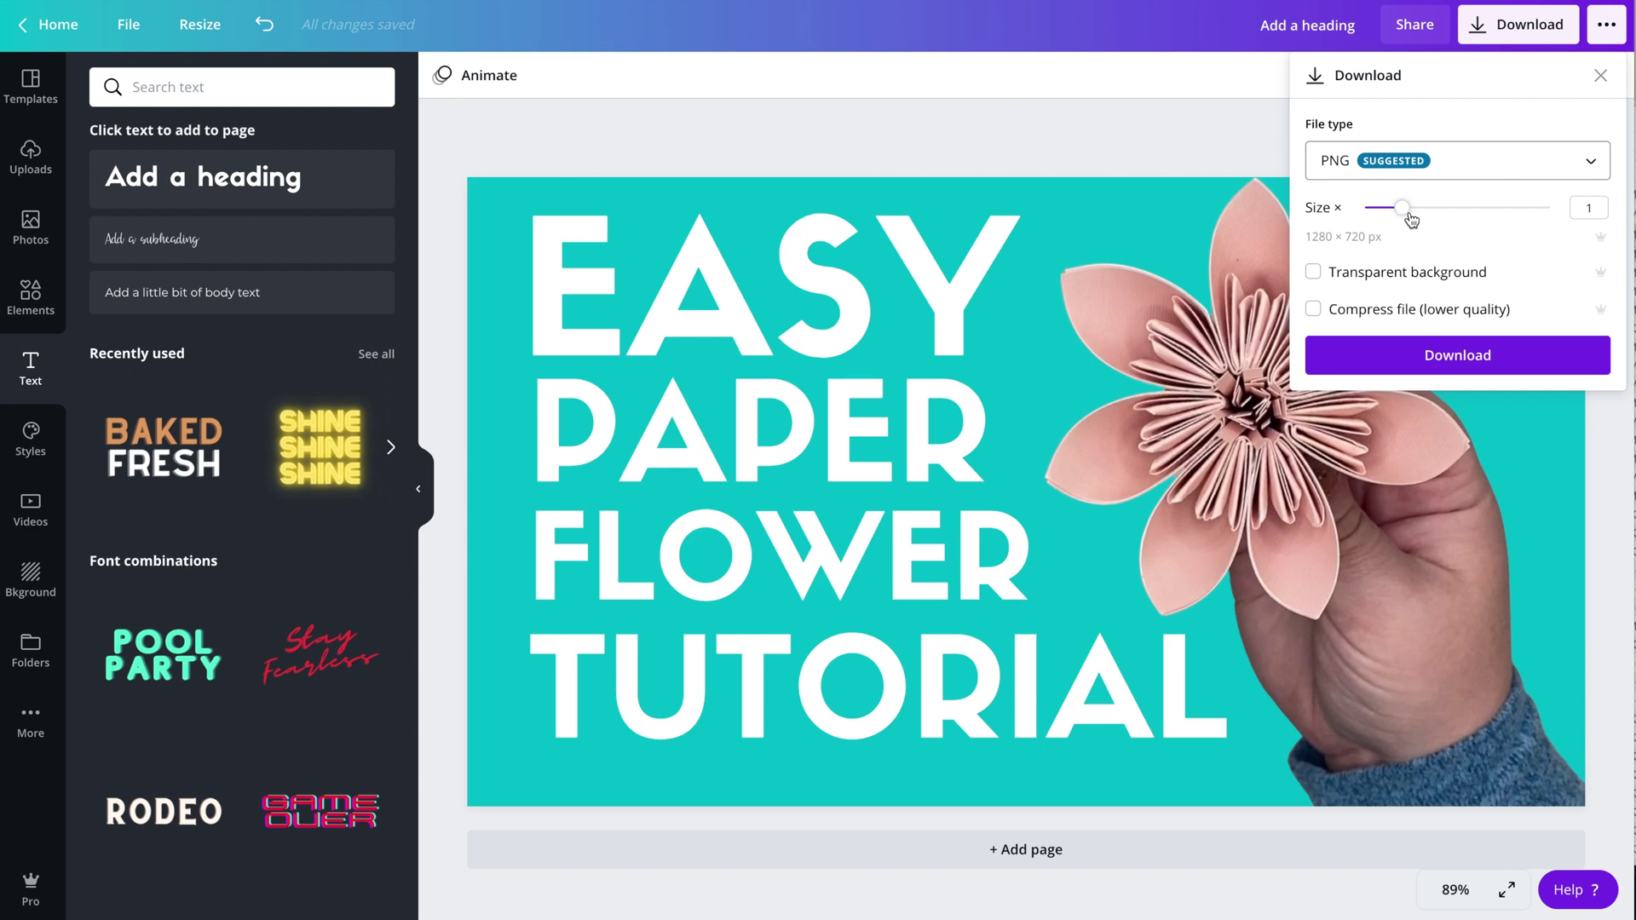
{"action": "left_click", "coordinate": [1412, 358]}
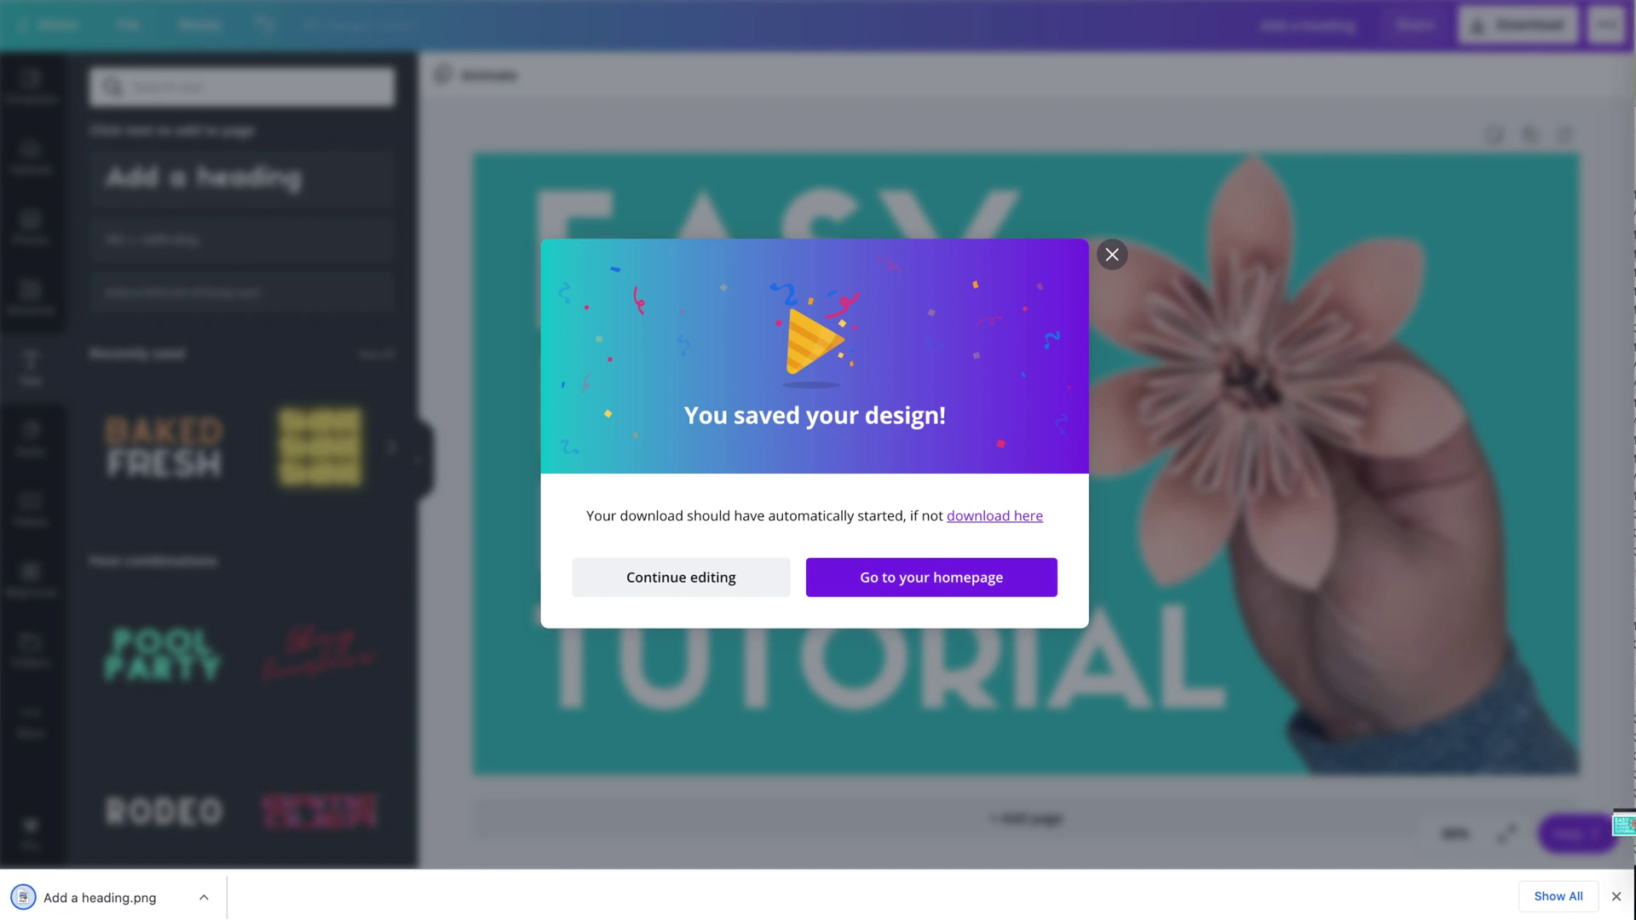
Step: In Finder Downloads, start renaming Add a heading.png, entering EASY as the name
{"action": "mouse_move", "coordinate": [1613, 5]}
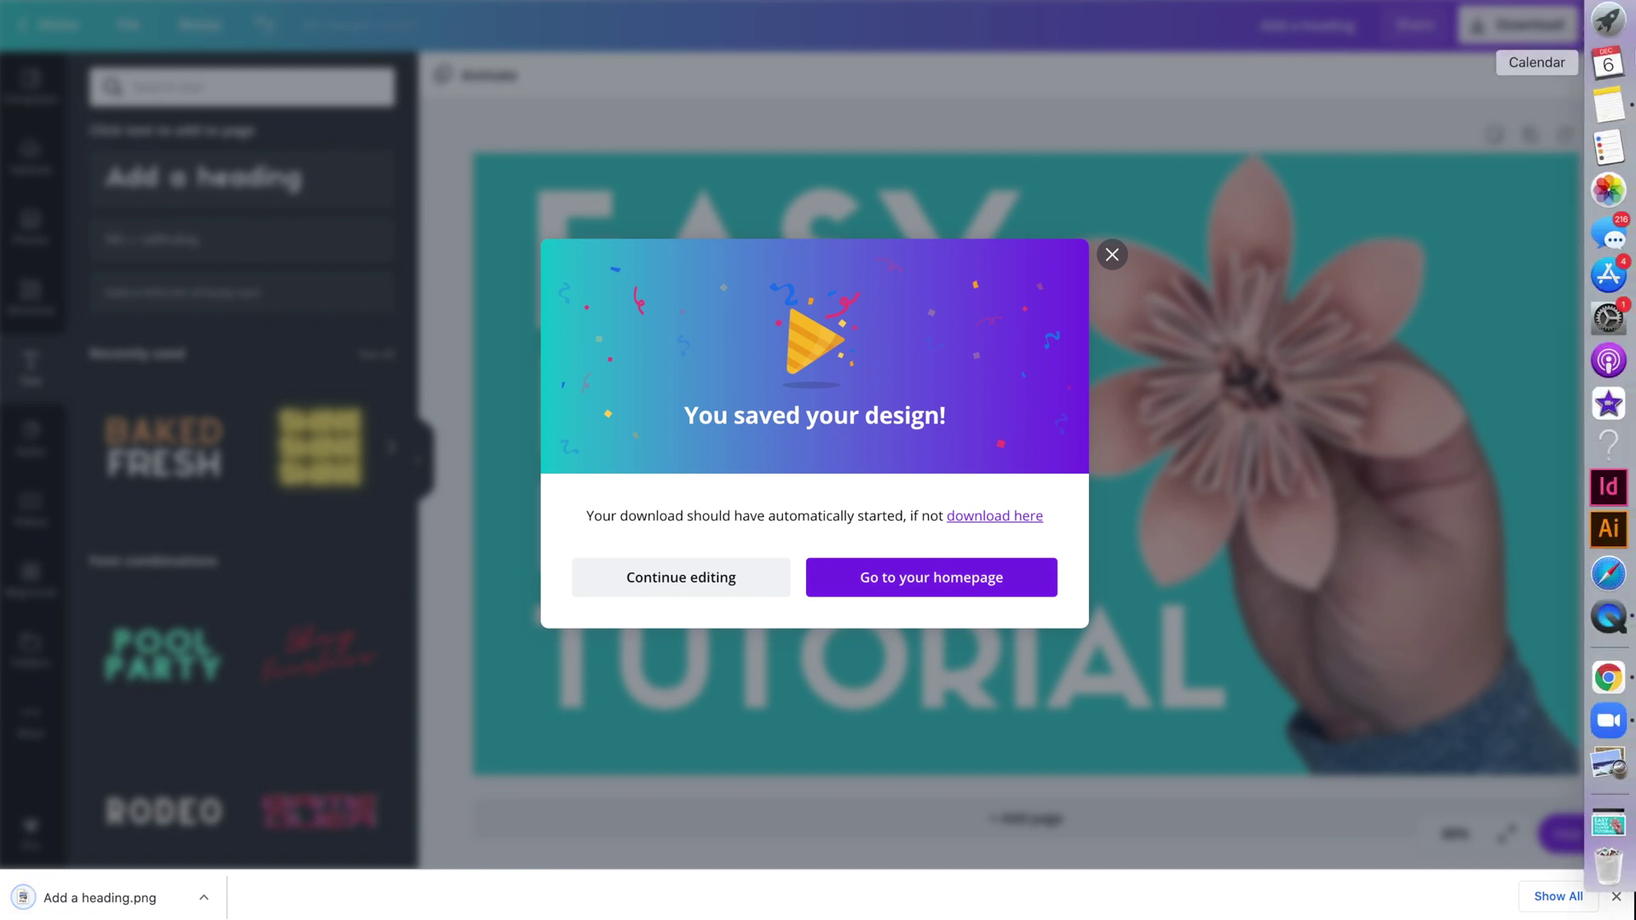
{"action": "left_click", "coordinate": [1611, 6]}
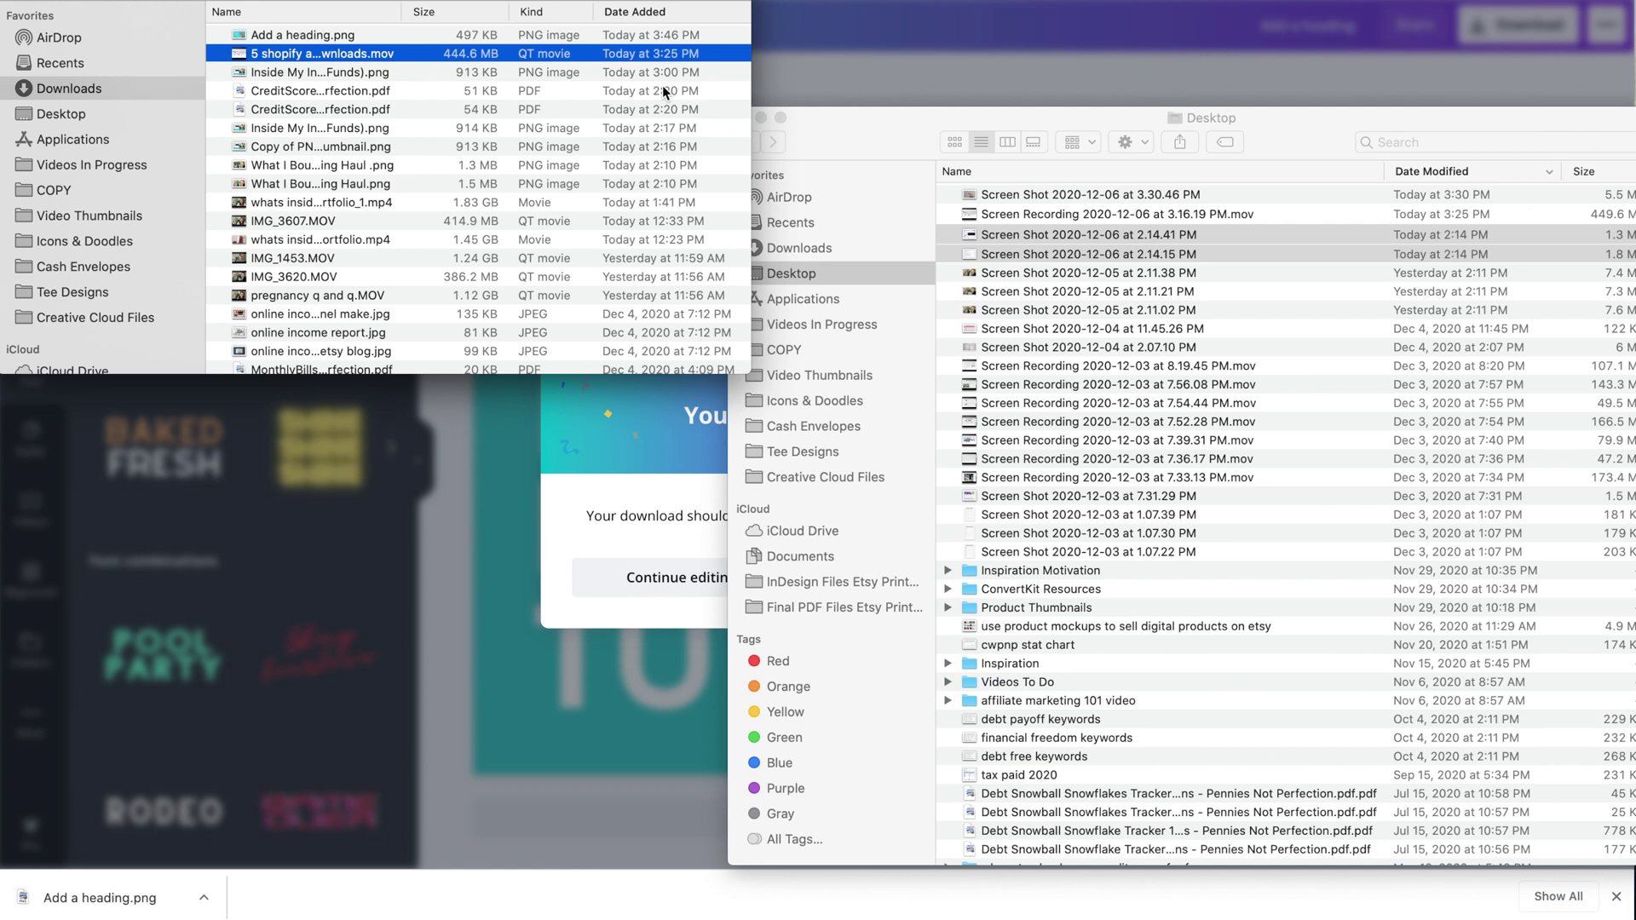
{"action": "left_click", "coordinate": [400, 36]}
{"action": "key", "text": "Return"}
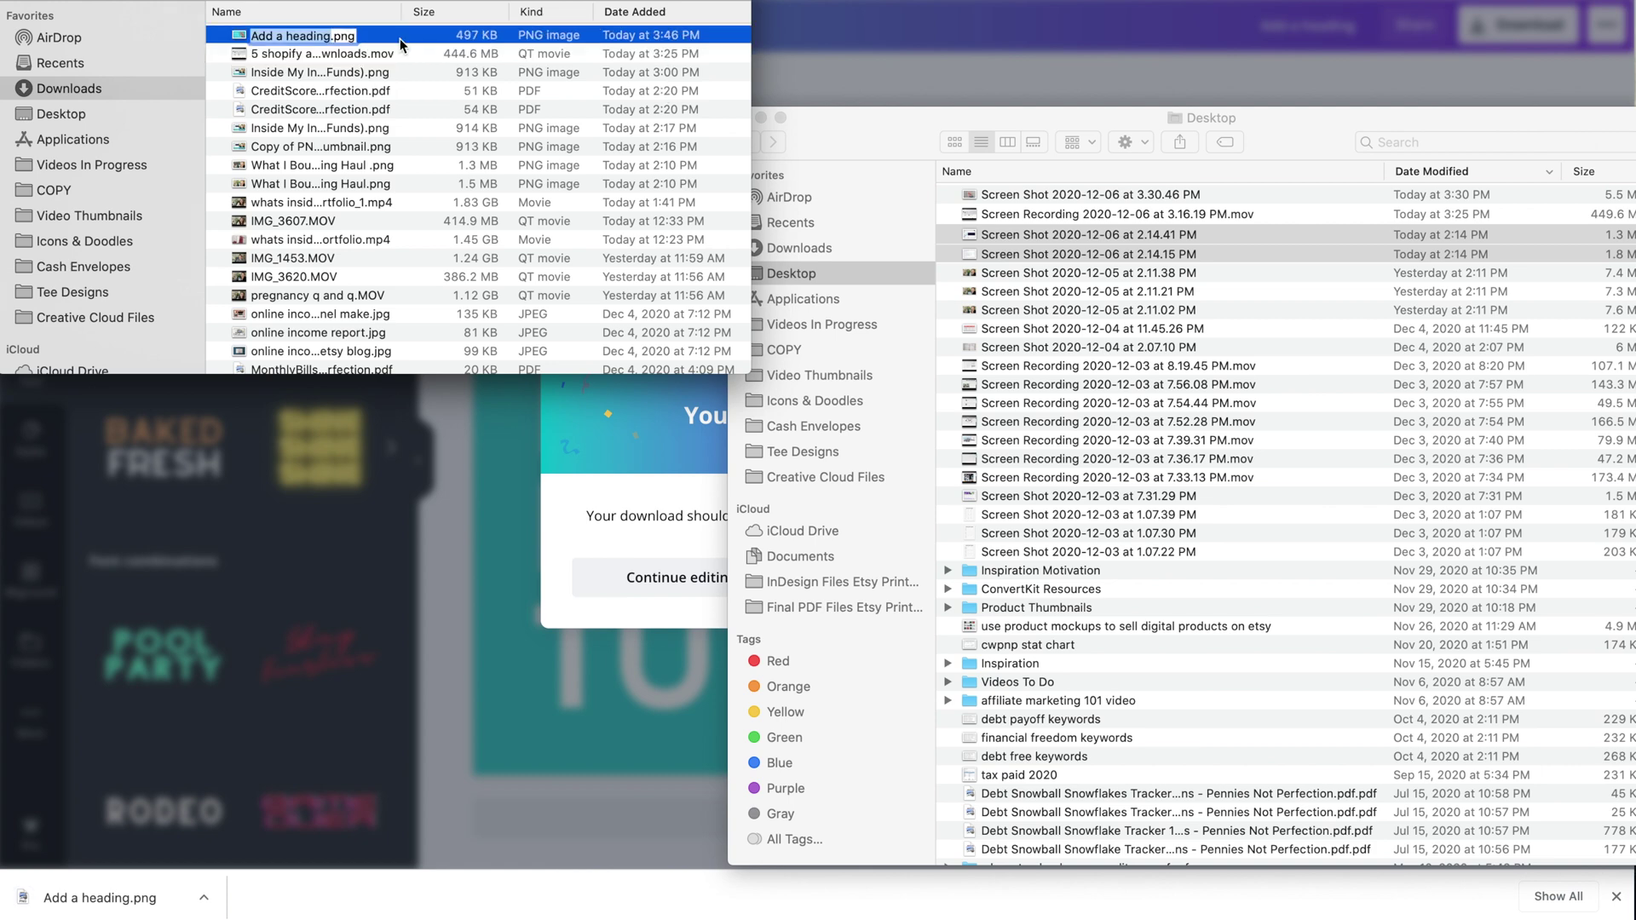
{"action": "type", "text": "EASY"}
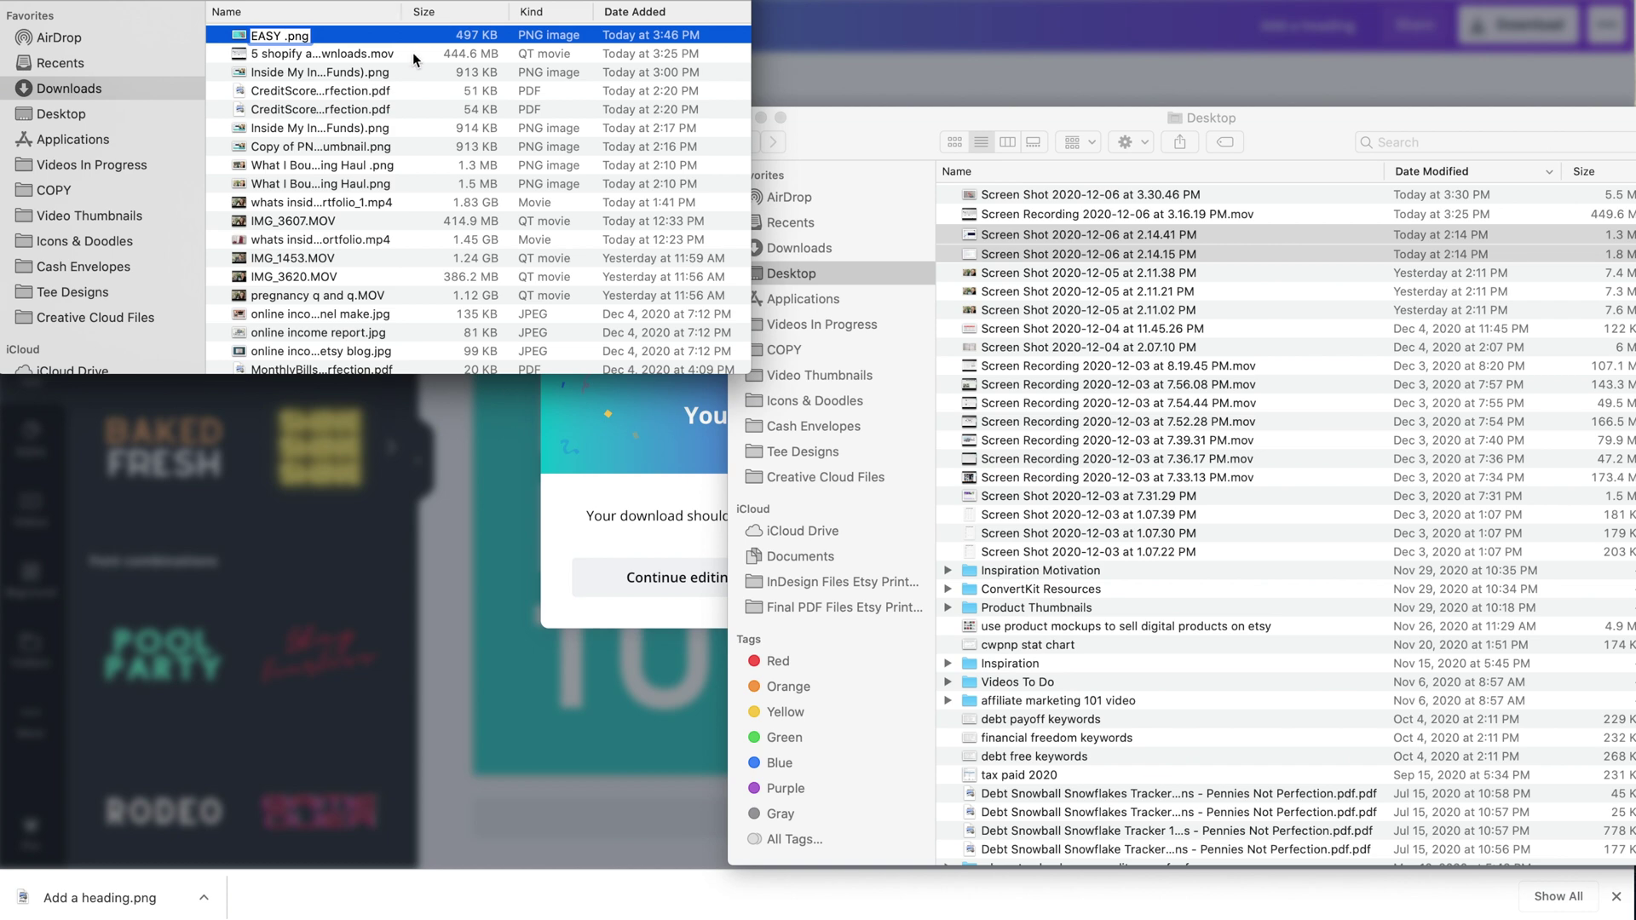
{"action": "left_click", "coordinate": [840, 141]}
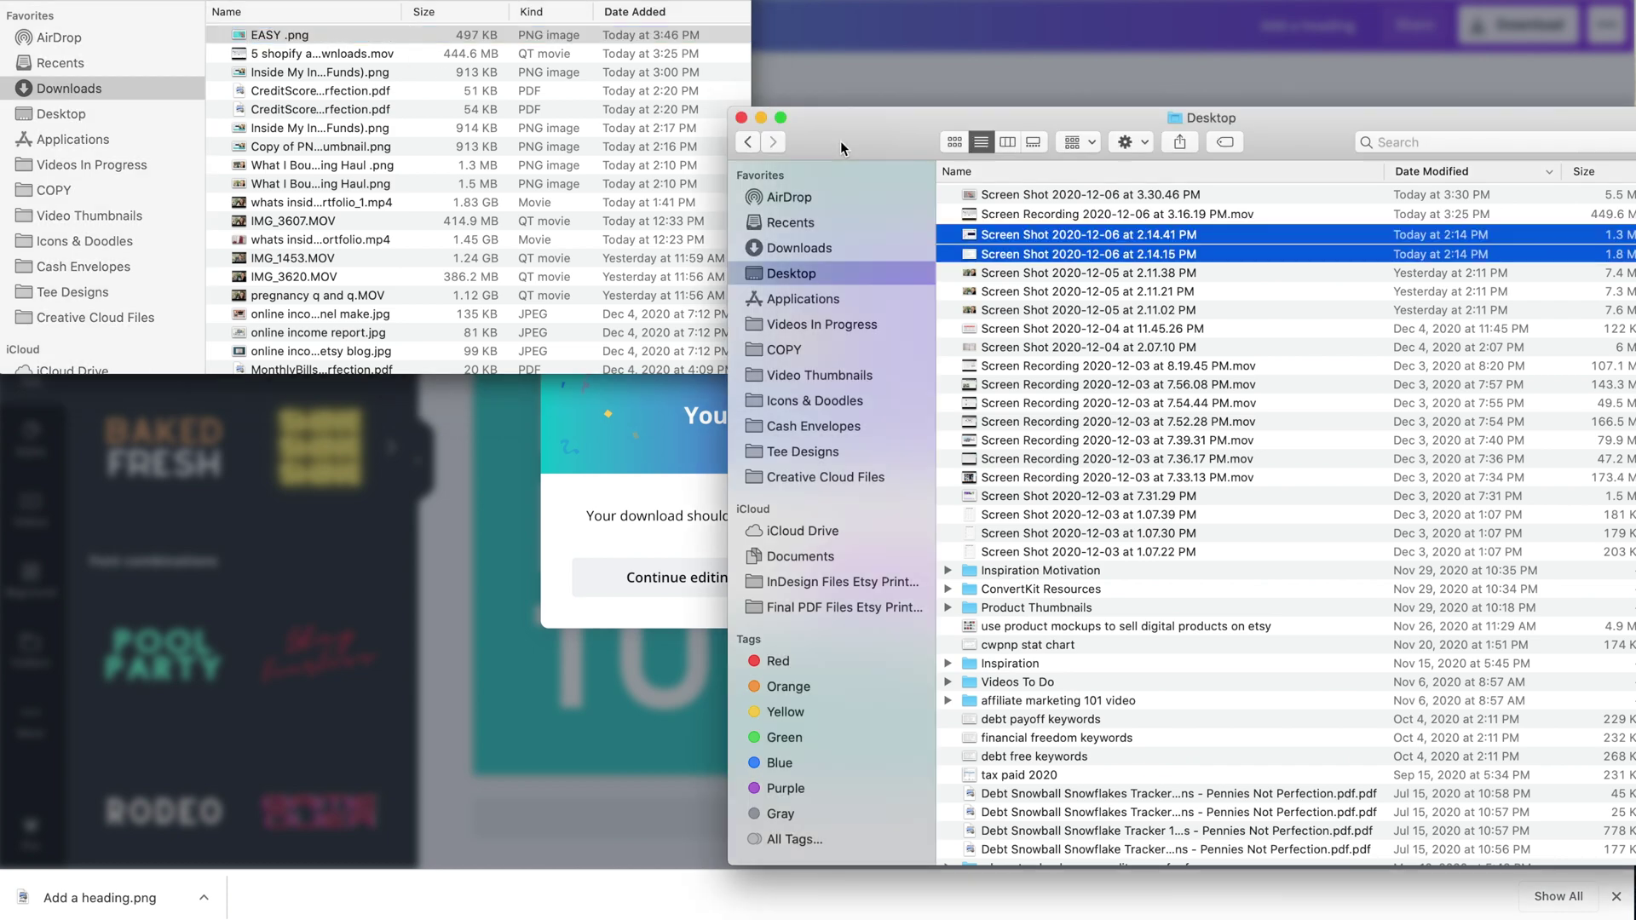
{"action": "left_click", "coordinate": [742, 118]}
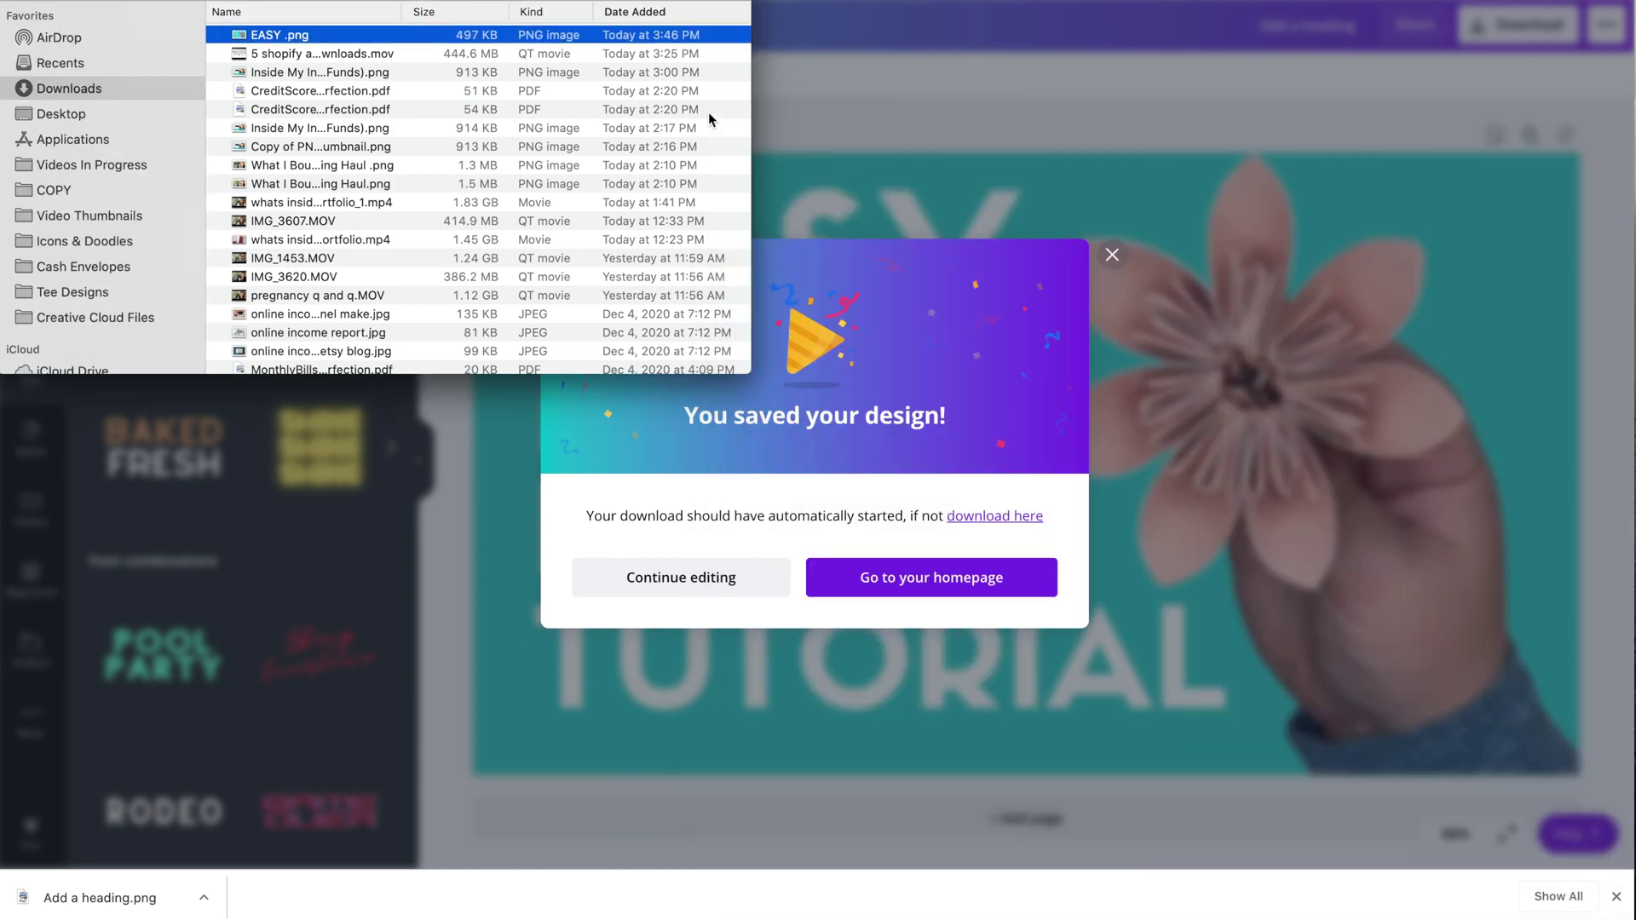
Step: Rename the file to 'easy paper flower tutorial.png', close Finder and return to YouTube Studio
{"action": "left_click", "coordinate": [277, 38]}
{"action": "type", "text": "esy ppe"}
{"action": "key", "text": "BackSpace"}
{"action": "key", "text": "BackSpace"}
{"action": "key", "text": "BackSpace"}
{"action": "key", "text": "BackSpace"}
{"action": "key", "text": "BackSpace"}
{"action": "key", "text": "BackSpace"}
{"action": "type", "text": "asy paper flow"}
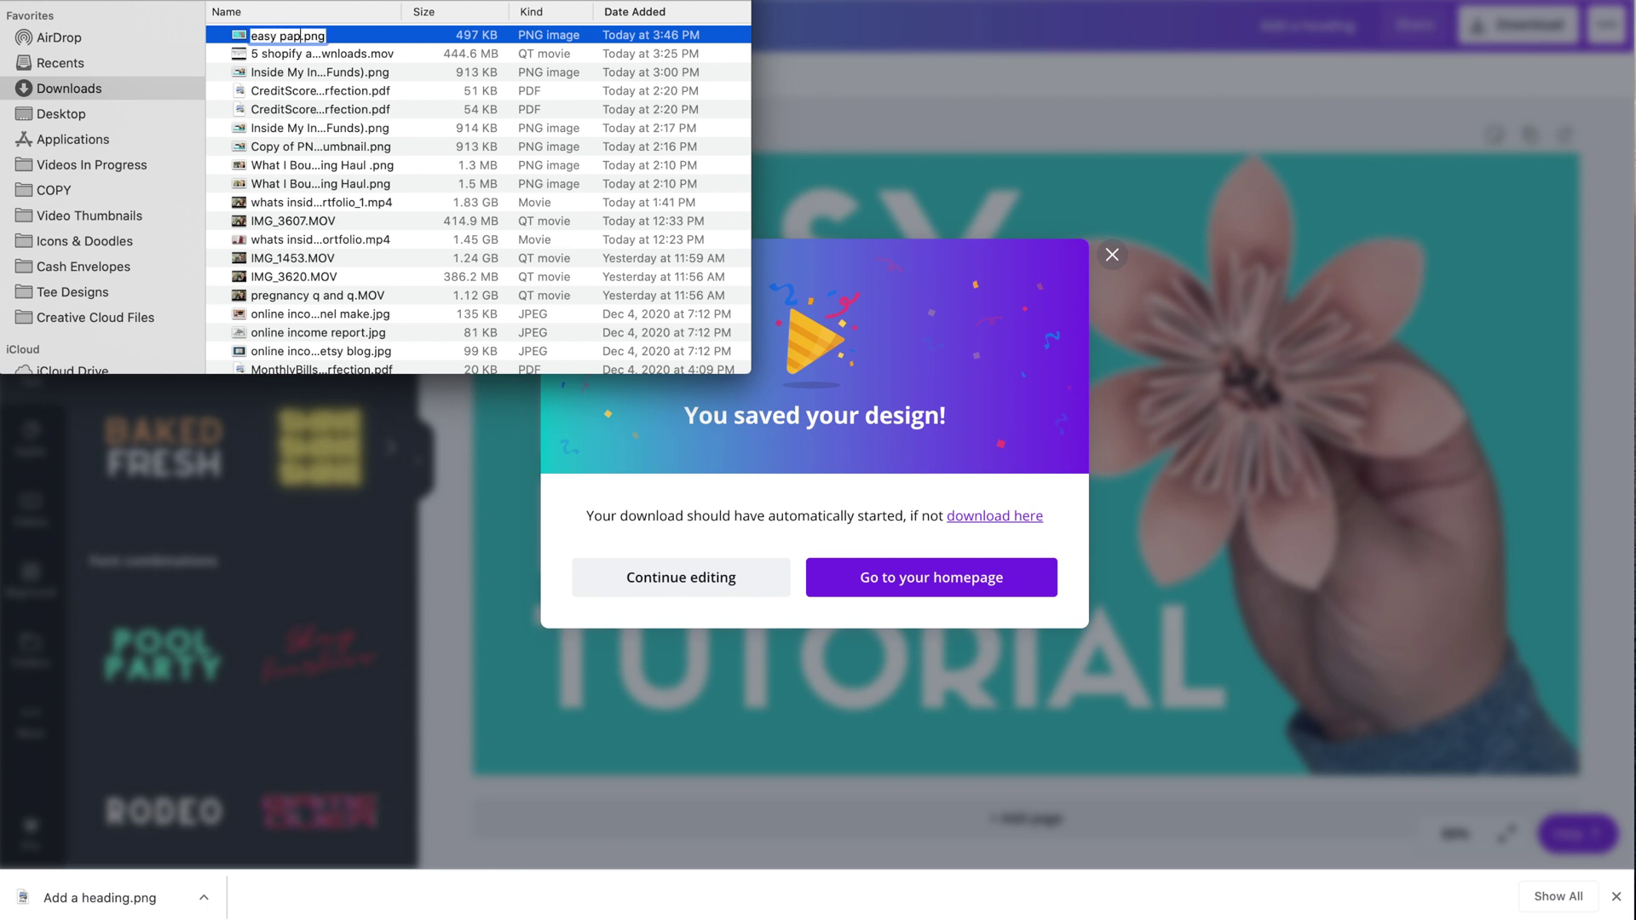
{"action": "type", "text": "er tutori"}
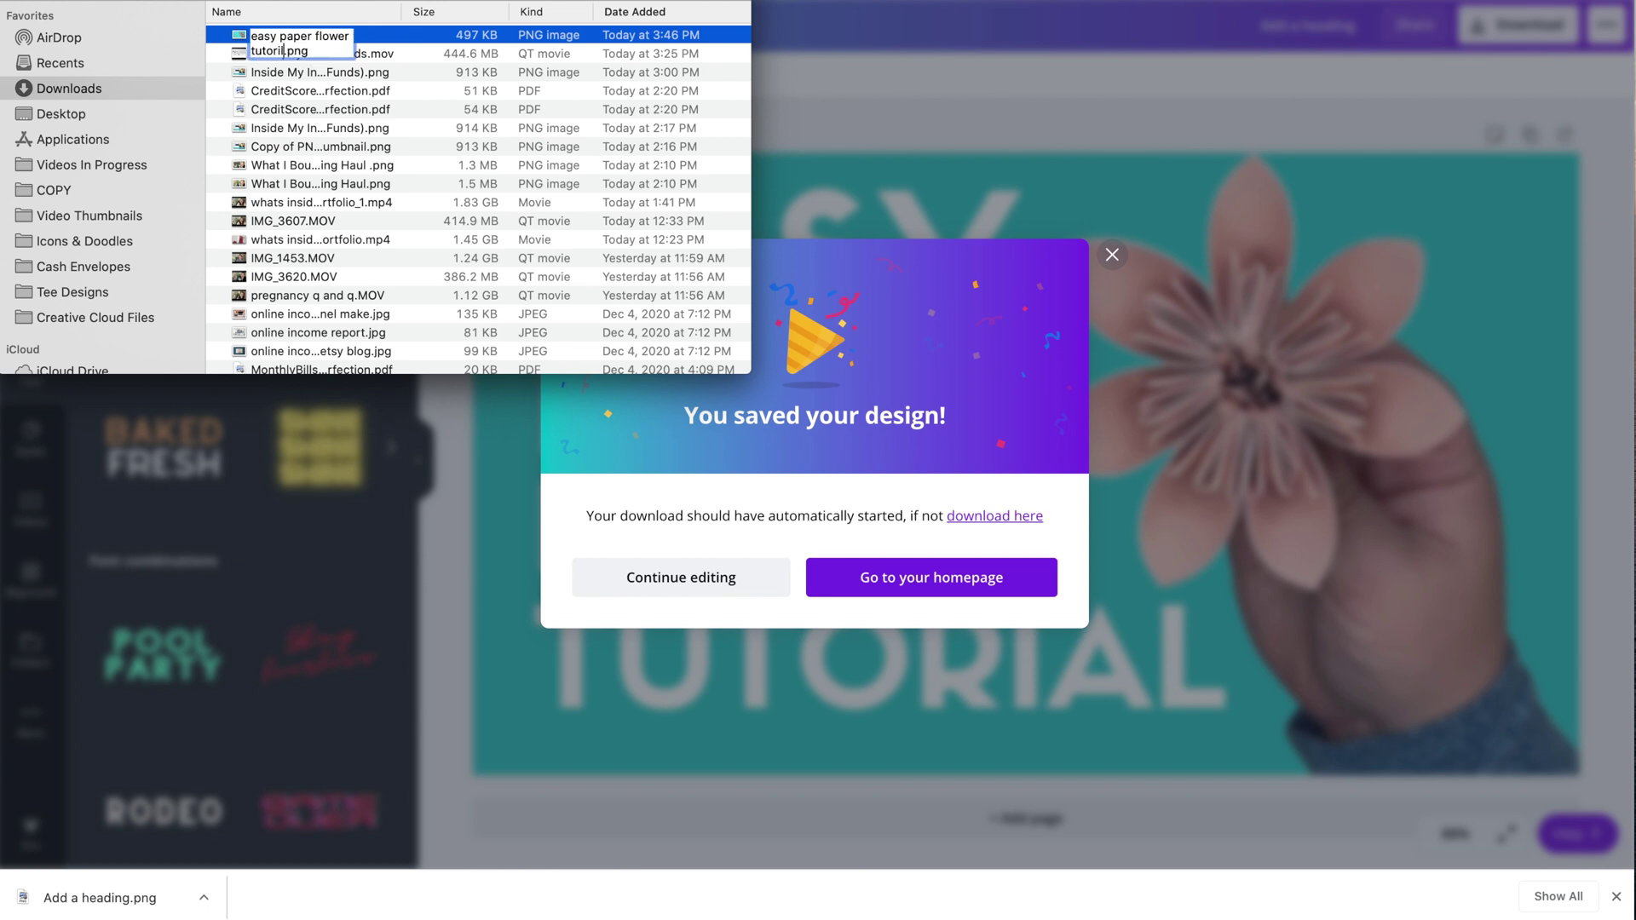
{"action": "type", "text": "al"}
{"action": "key", "text": "Return"}
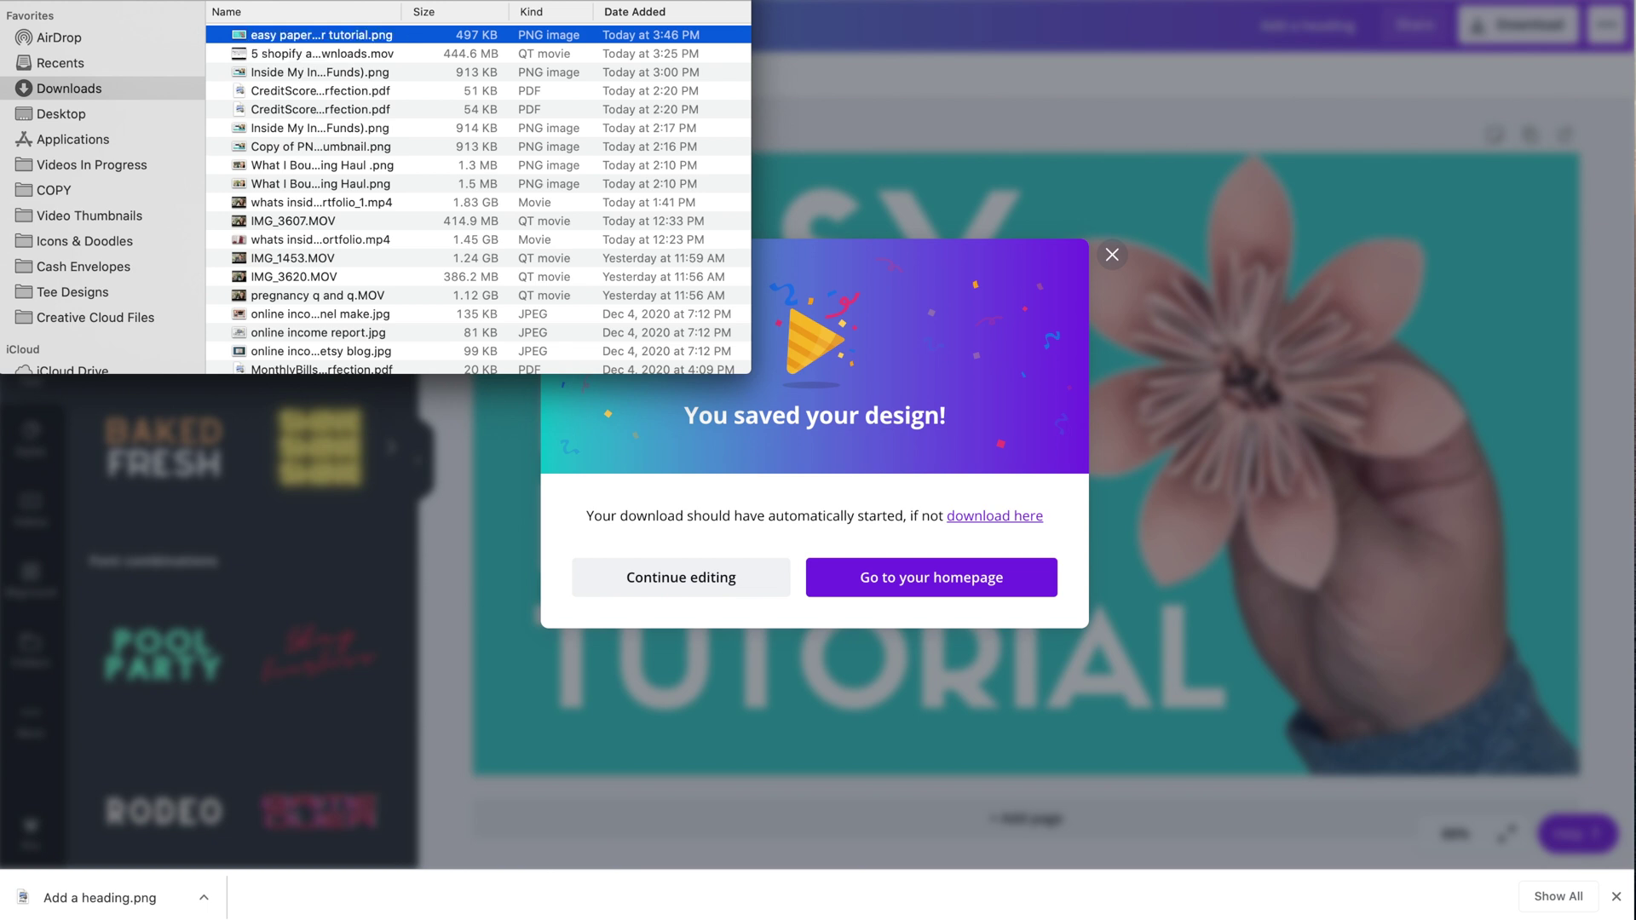
{"action": "key", "text": "super+w"}
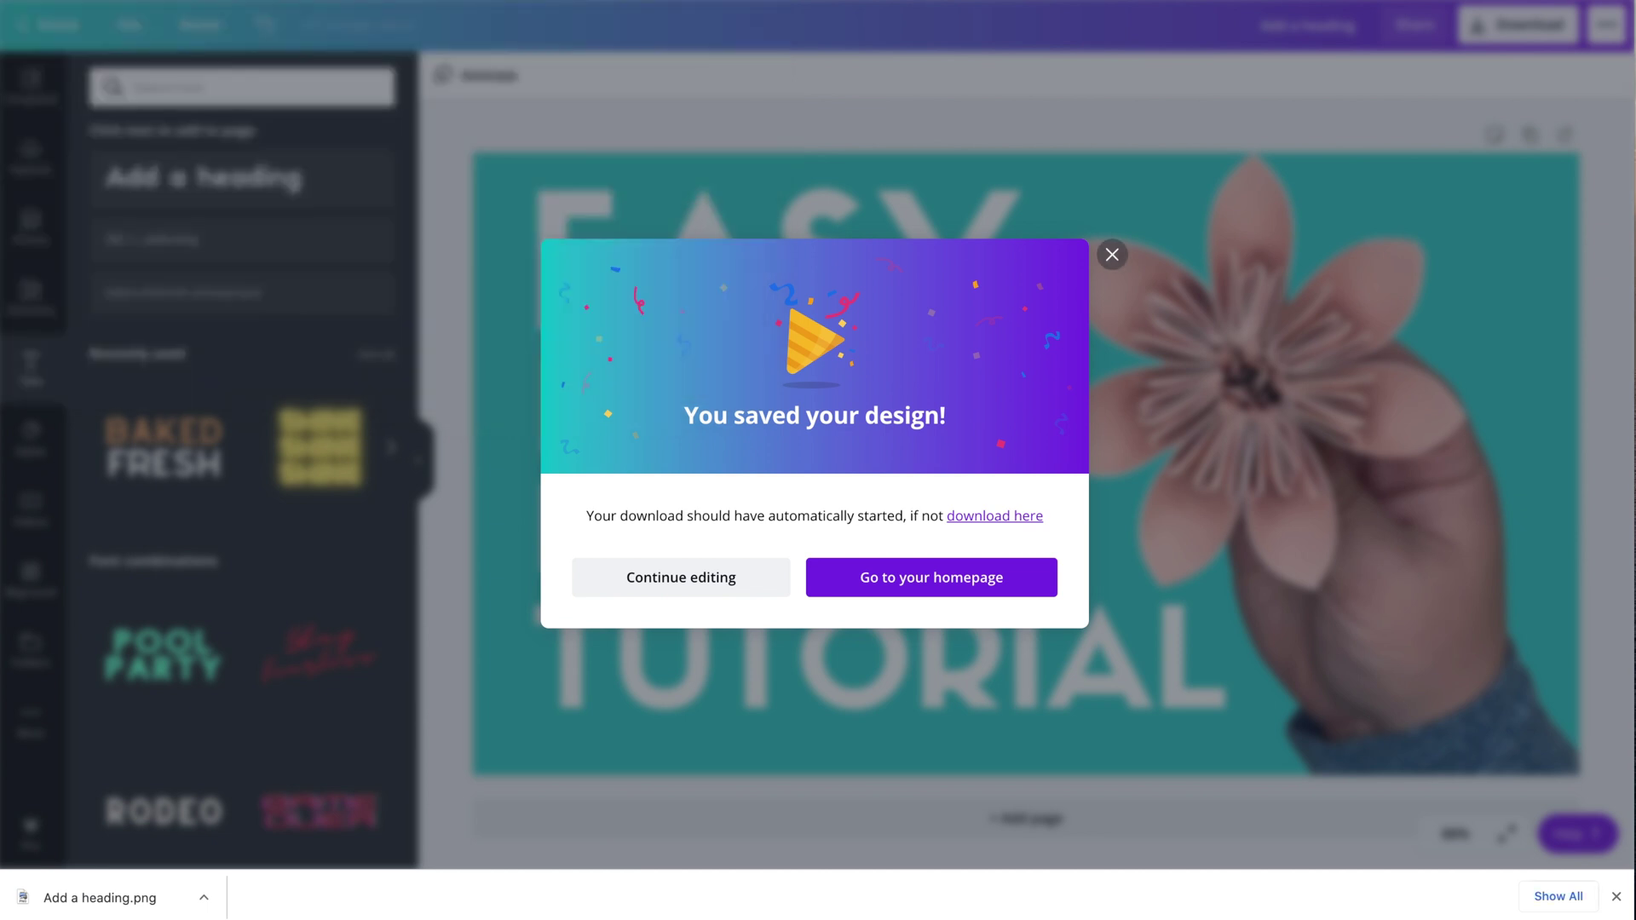
{"action": "key", "text": "ctrl+Tab"}
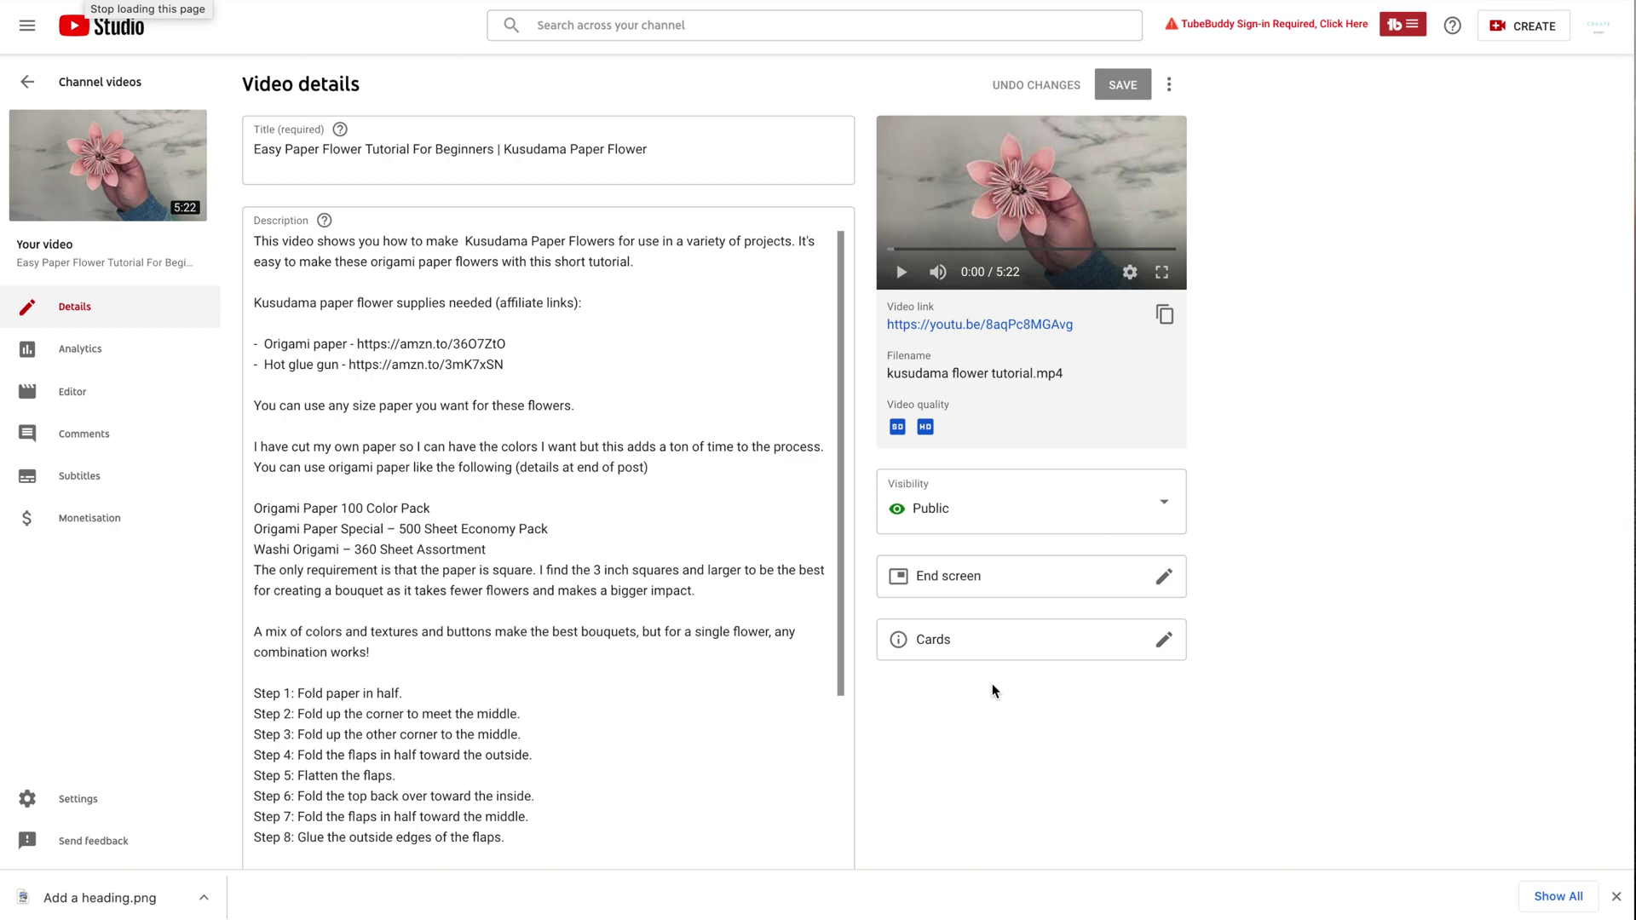
Step: Upload easy paper flower tutorial.png as the video's custom thumbnail after previewing it
{"action": "scroll", "coordinate": [992, 683], "scroll_direction": "down", "scroll_amount": 10}
{"action": "scroll", "coordinate": [992, 683], "scroll_direction": "down", "scroll_amount": 1}
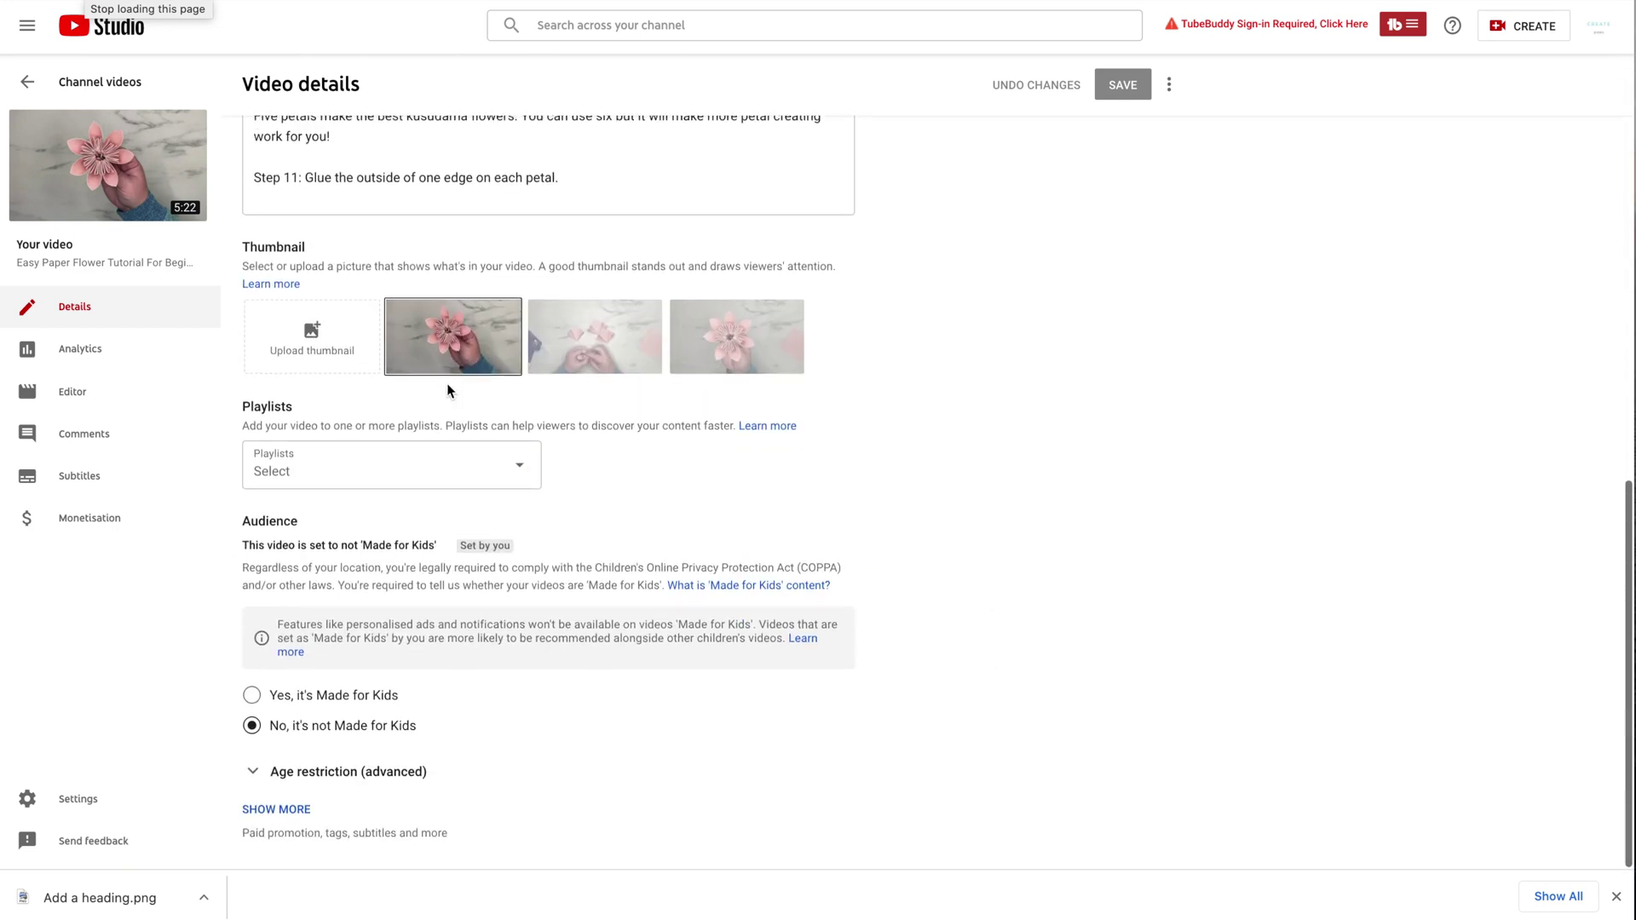
{"action": "left_click", "coordinate": [338, 339]}
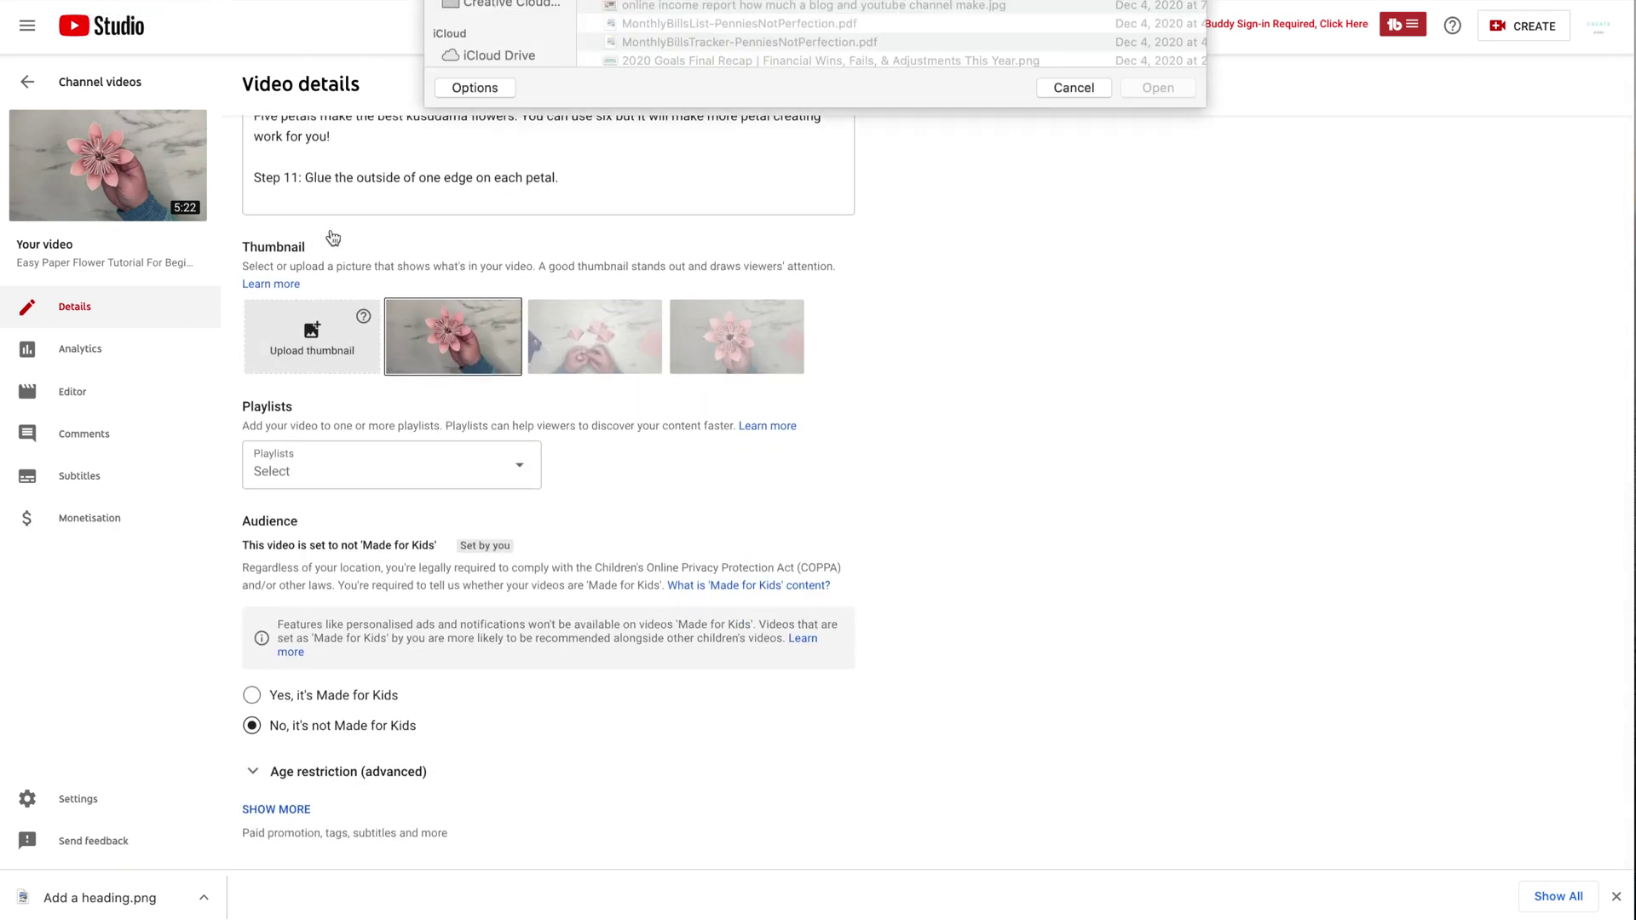
{"action": "left_click", "coordinate": [739, 68]}
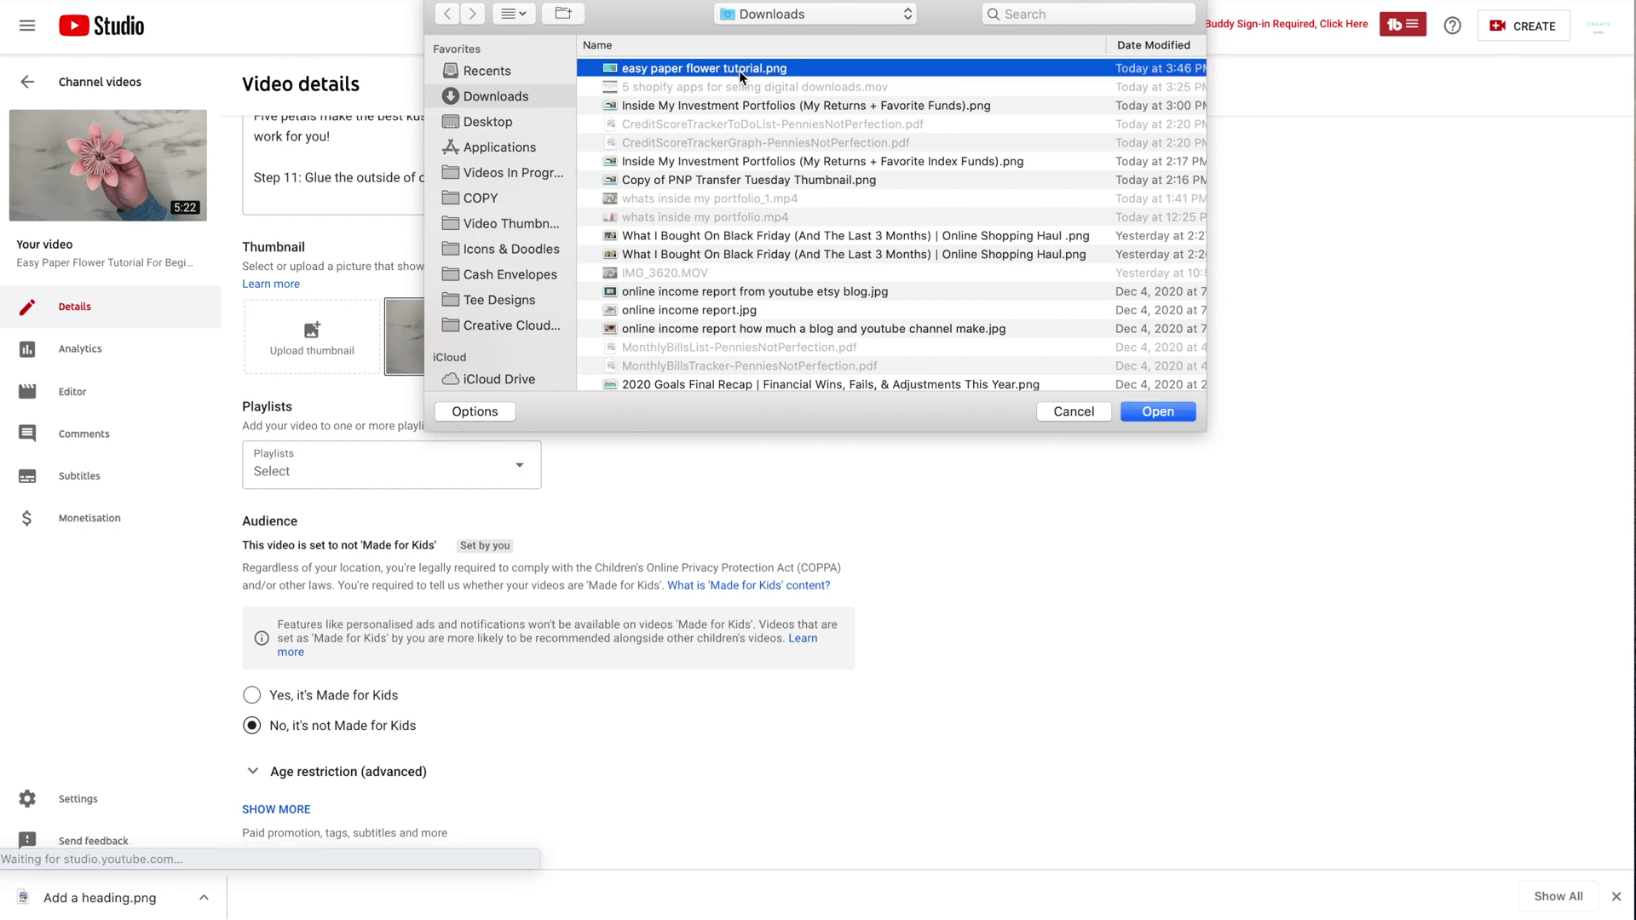
{"action": "key", "text": "space"}
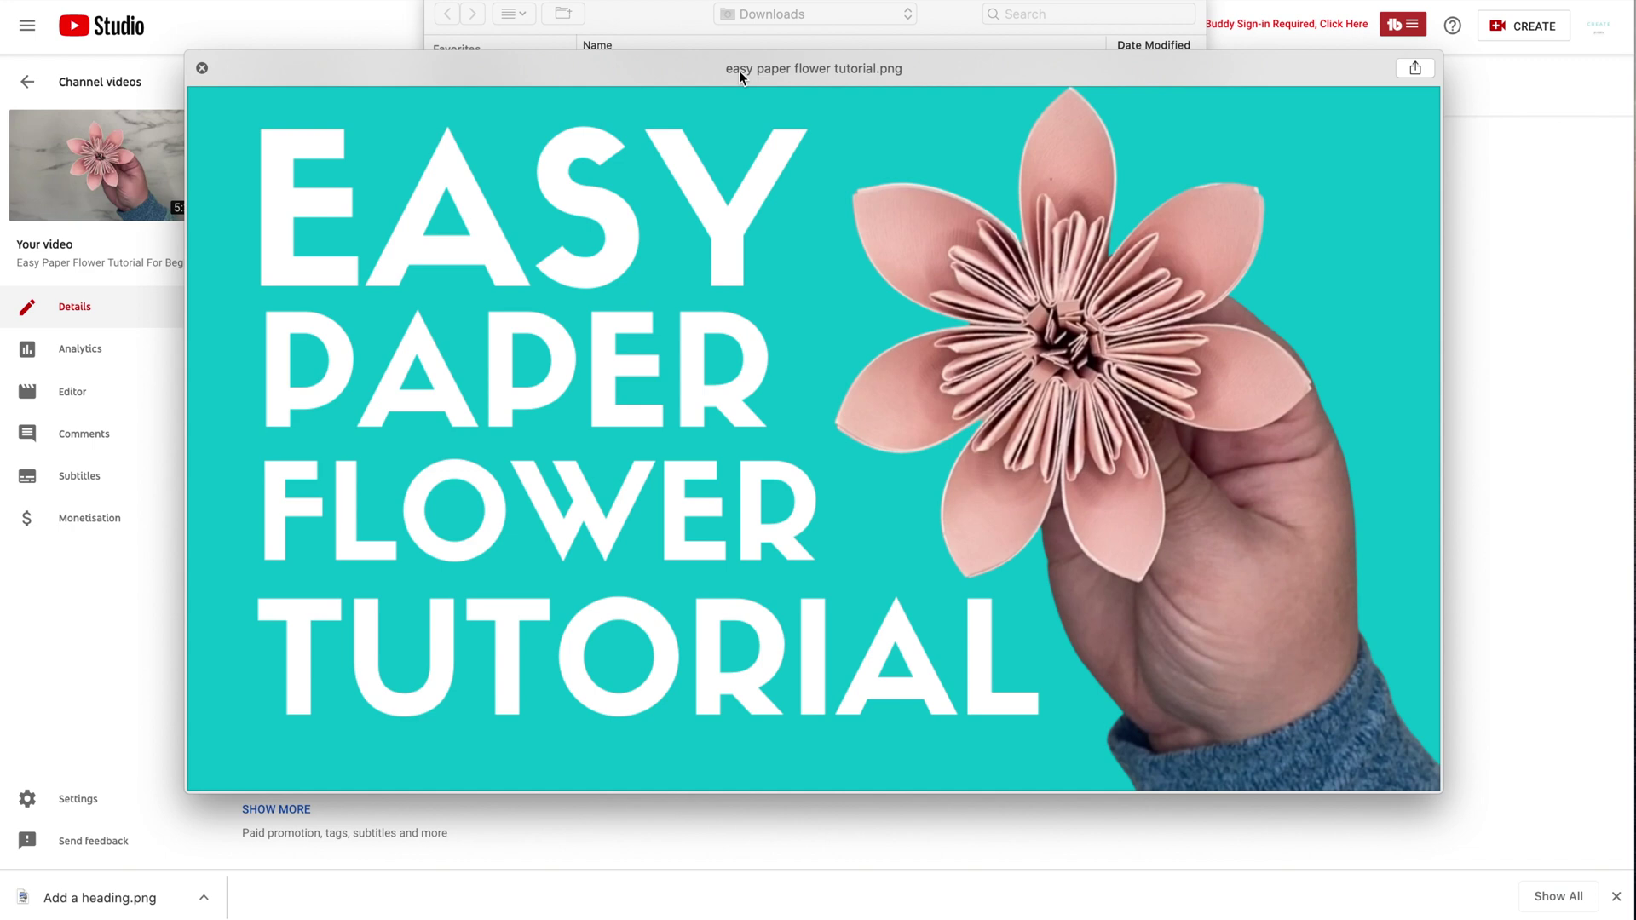
{"action": "key", "text": "space"}
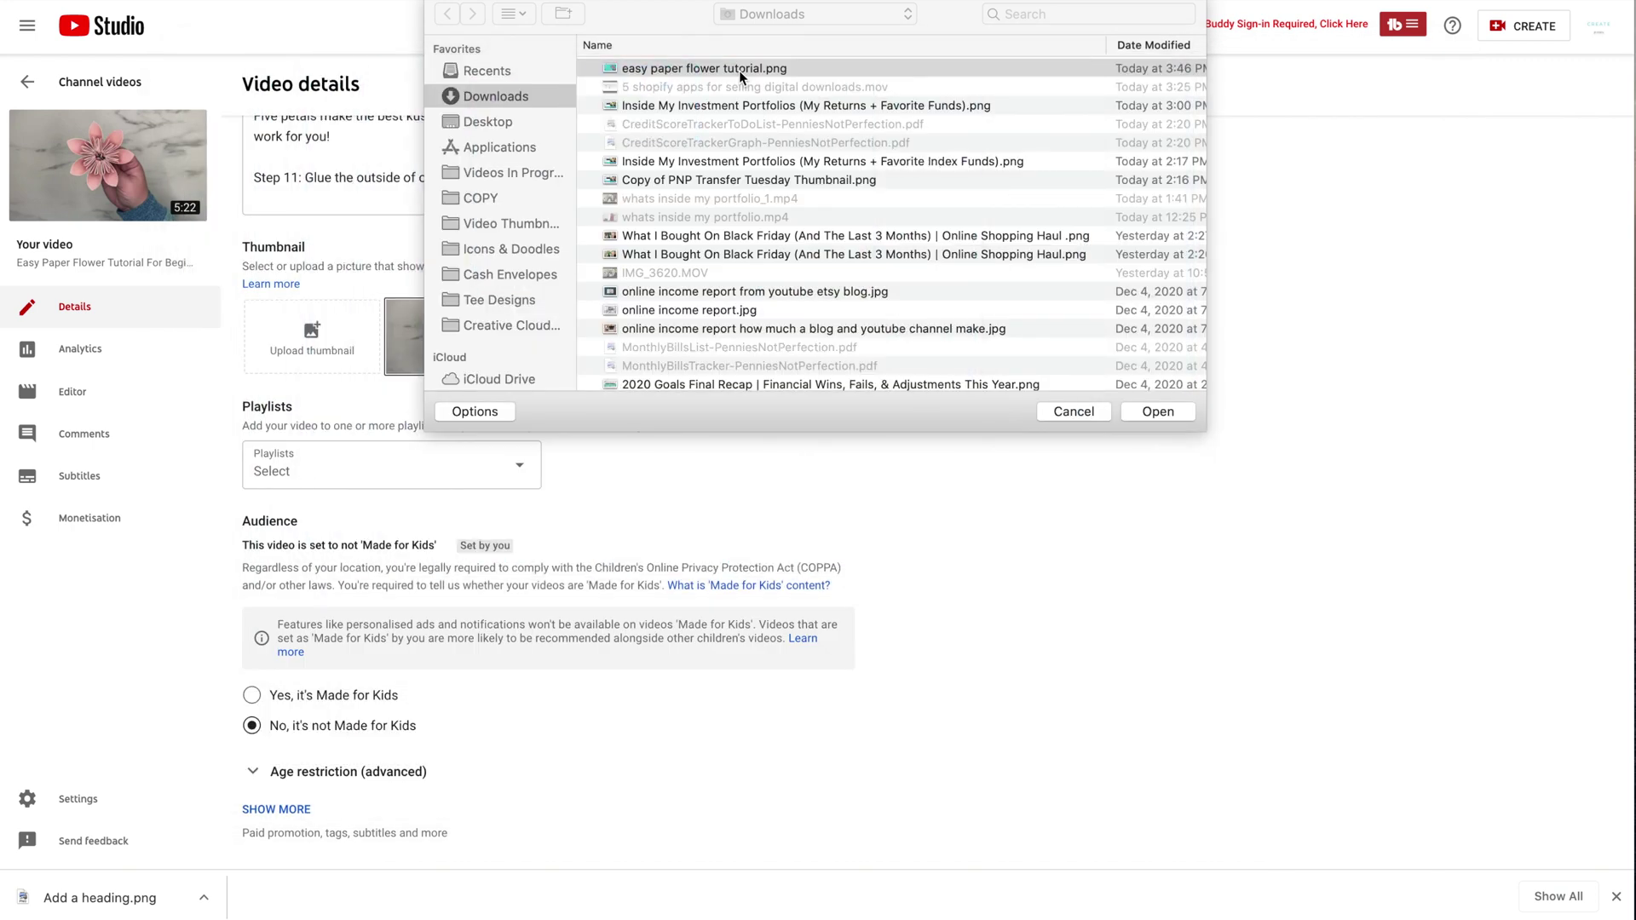
{"action": "left_click", "coordinate": [1154, 413]}
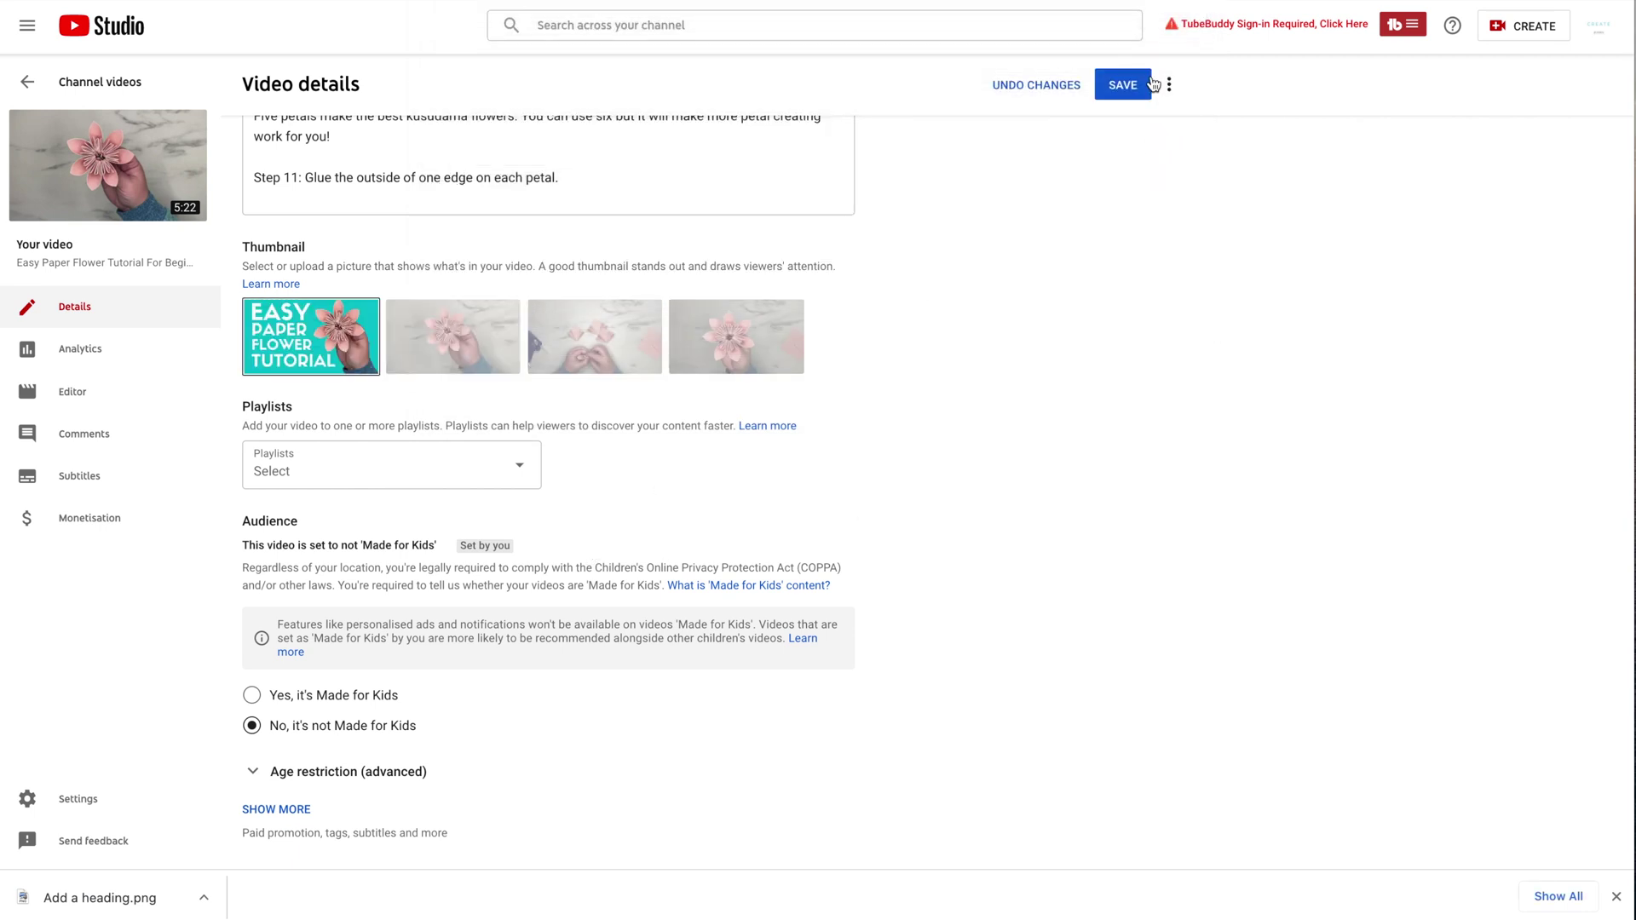
Step: Save the thumbnail change and go to the channel page from the account menu
{"action": "left_click", "coordinate": [1123, 86]}
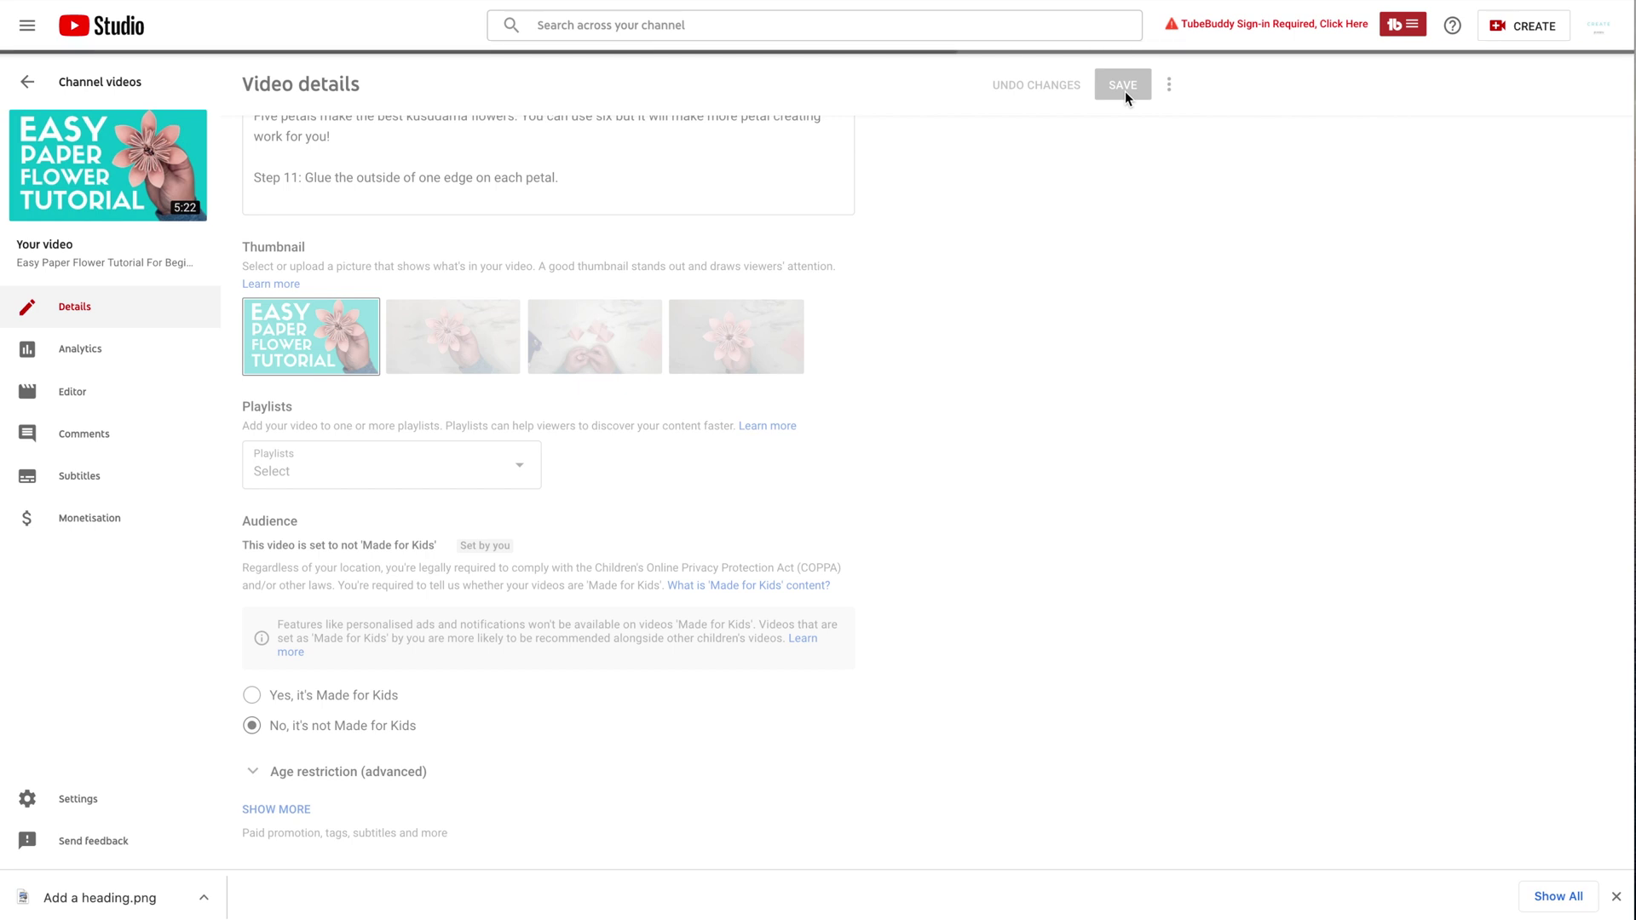
{"action": "left_click", "coordinate": [1599, 26]}
{"action": "left_click", "coordinate": [1466, 144]}
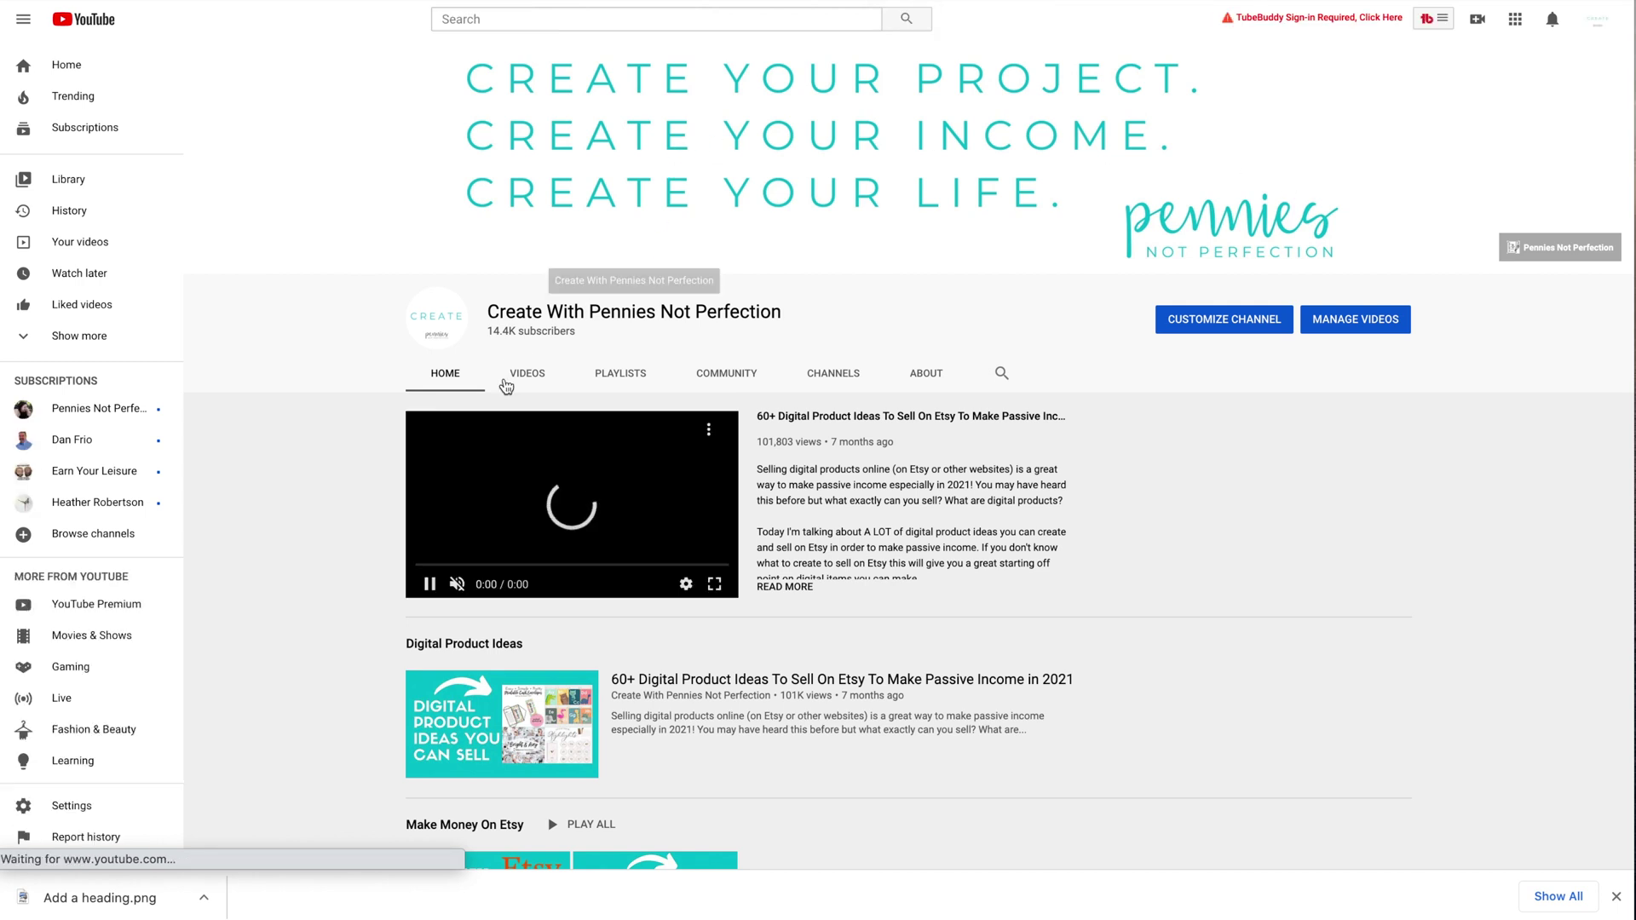
Step: Open the channel's VIDEOS tab to see the tutorial with its new teal thumbnail
{"action": "left_click", "coordinate": [530, 377]}
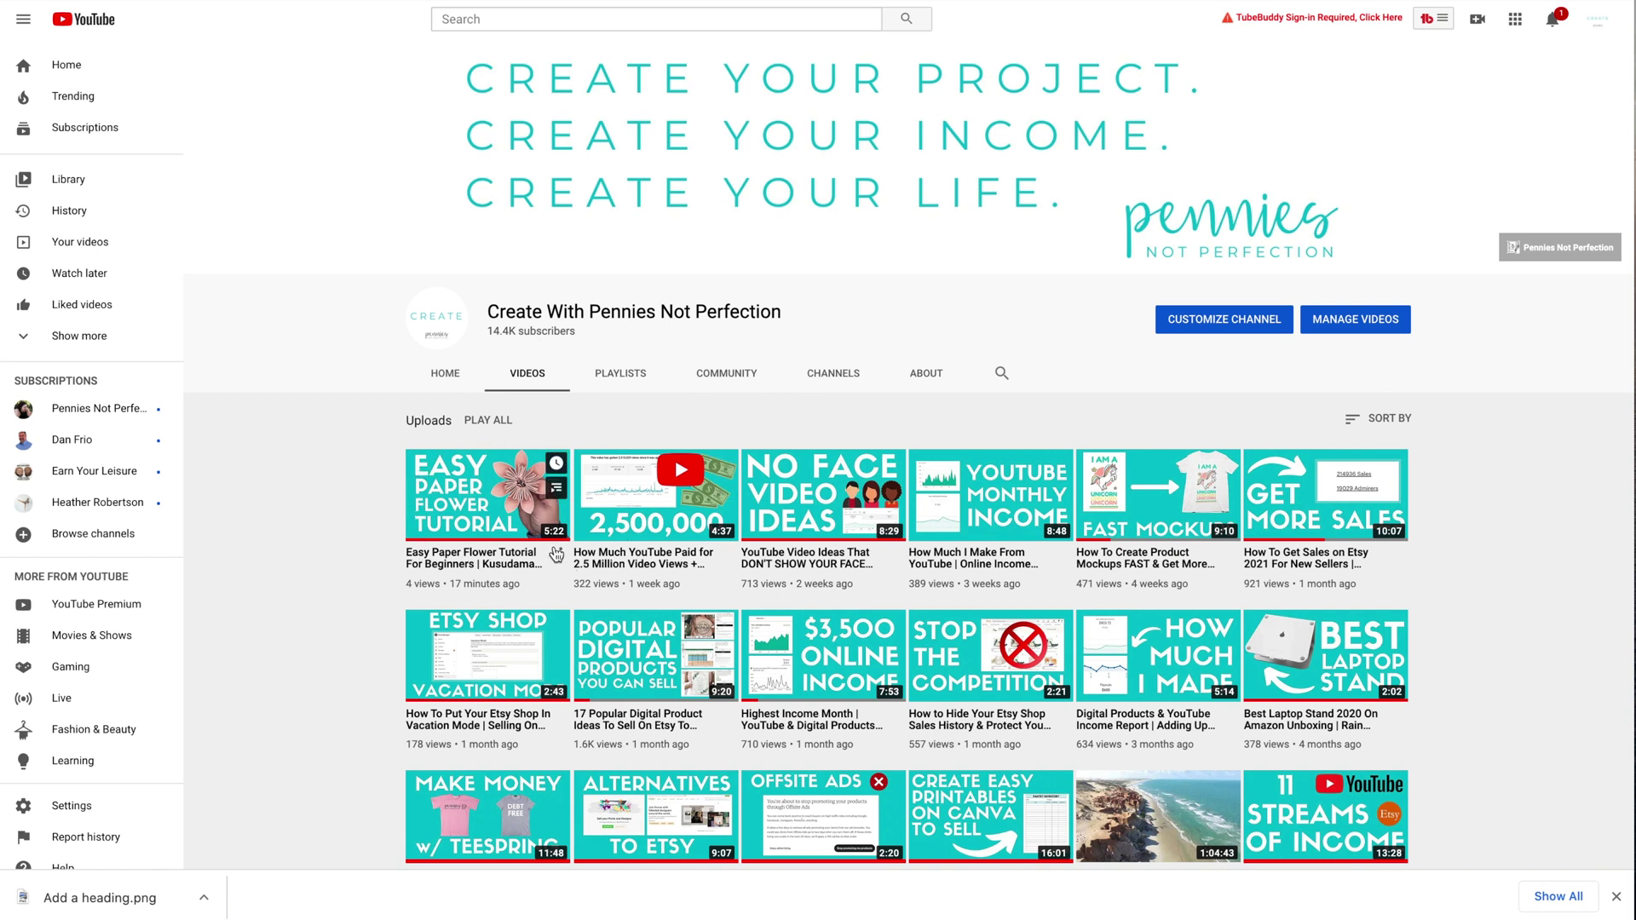
{"action": "mouse_move", "coordinate": [897, 674]}
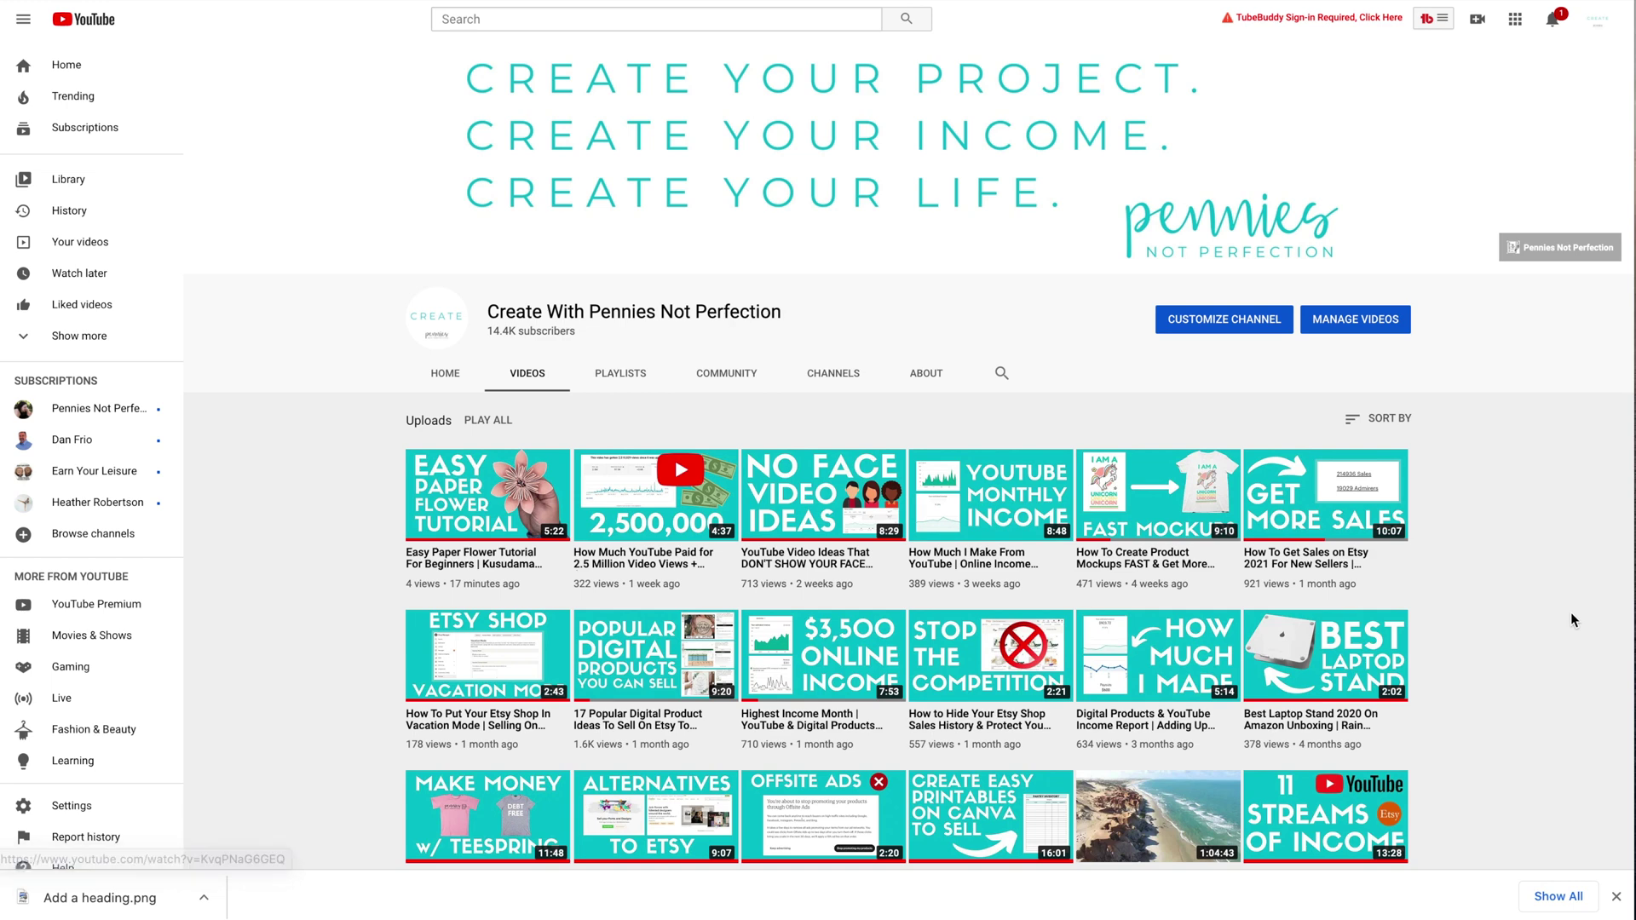